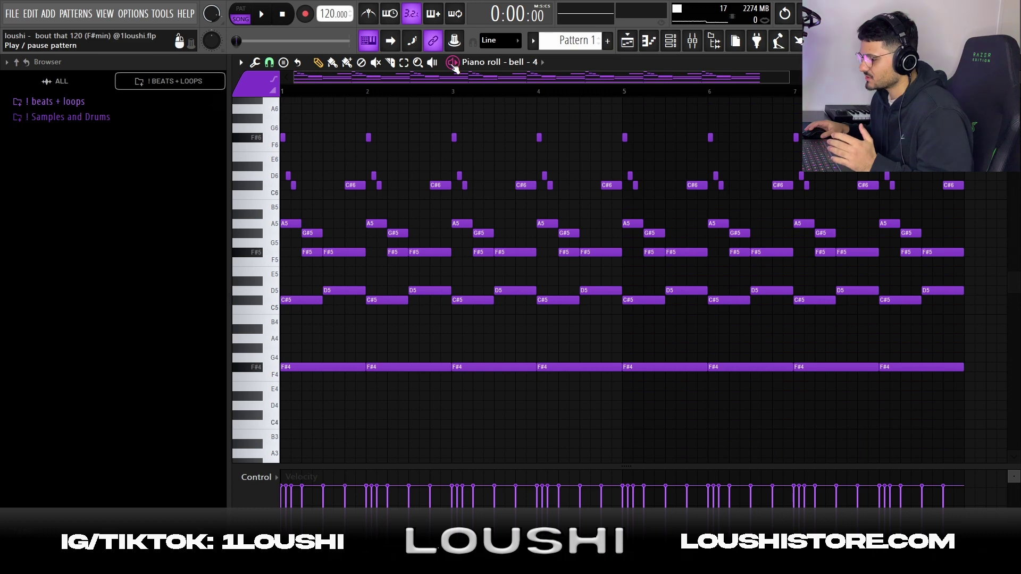
Play the bell pattern and delete all of its notes after the first bar.
{"action": "key", "text": "space"}
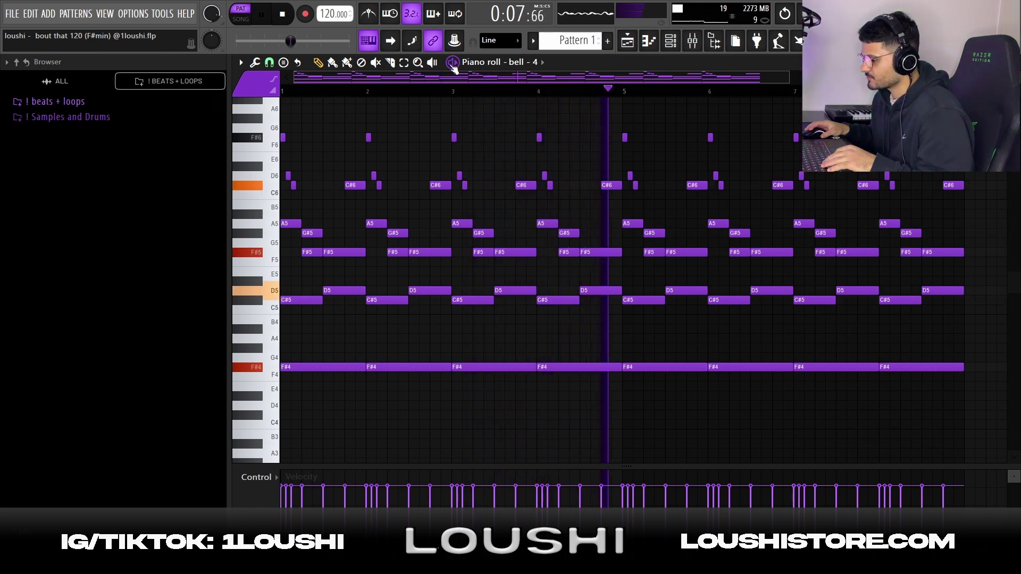
{"action": "key", "text": "space"}
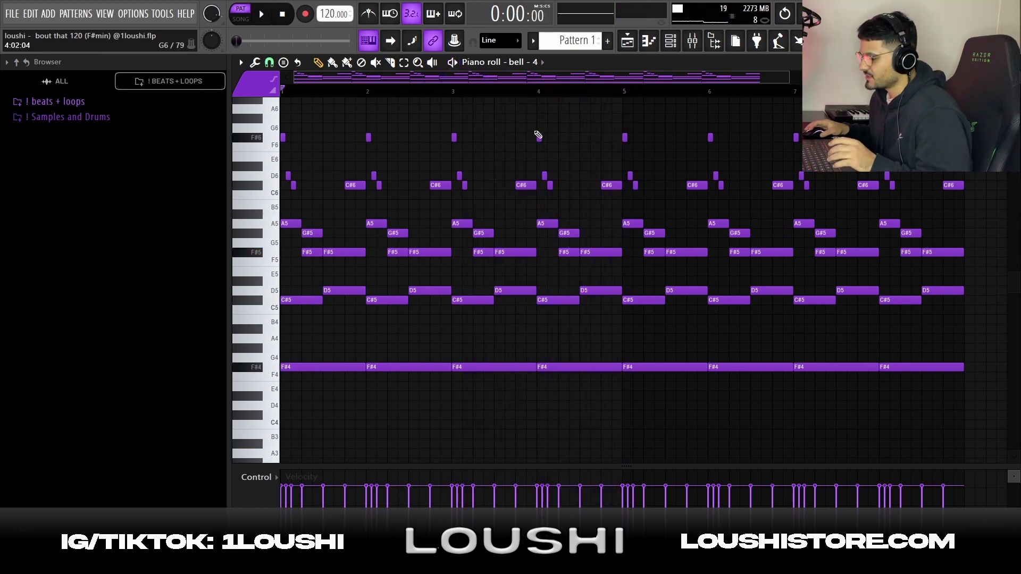
{"action": "left_click_drag", "start_coordinate": [281, 114], "coordinate": [367, 381]}
{"action": "left_click_drag", "start_coordinate": [369, 124], "coordinate": [1006, 391]}
{"action": "key", "text": "Delete"}
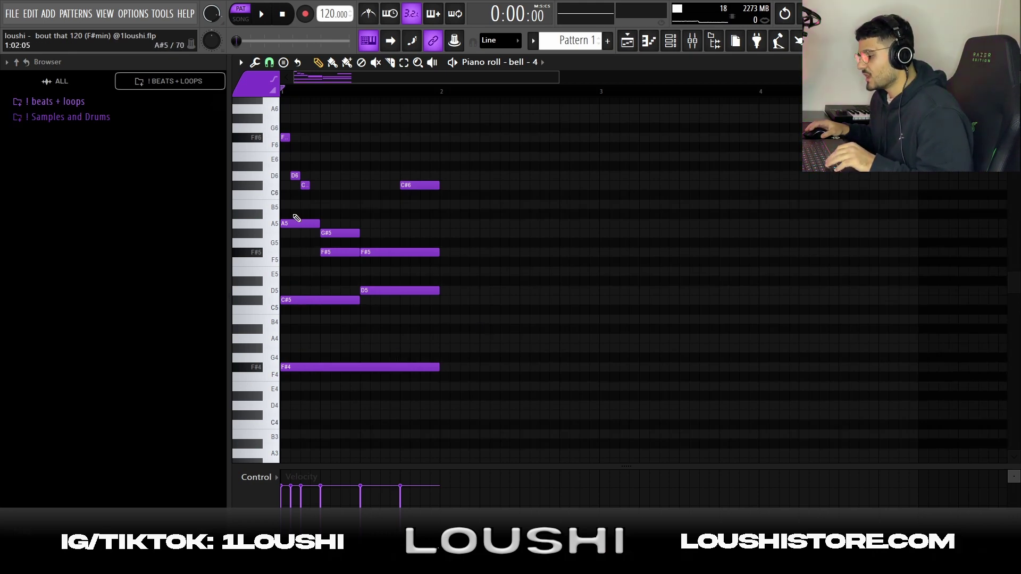
Strip the first bar down to a half-bar chord of F#4, C#5 and A5.
{"action": "left_click_drag", "start_coordinate": [292, 212], "coordinate": [357, 316]}
{"action": "left_click", "coordinate": [394, 341], "text": "ctrl"}
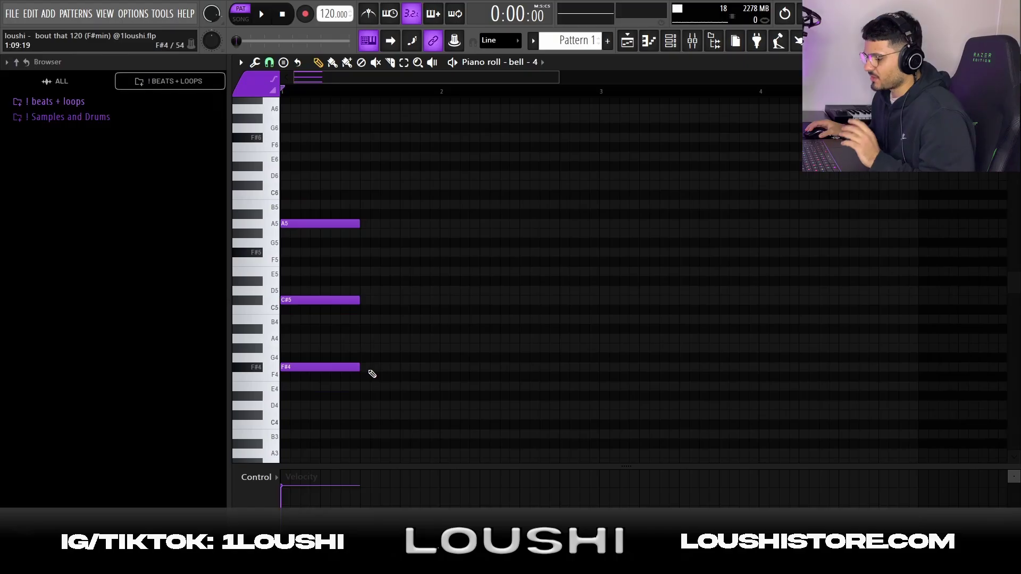
Move the chord's A5 note down an octave to A4 and back up to A5.
{"action": "left_click", "coordinate": [333, 222]}
{"action": "key", "text": "ctrl+Down"}
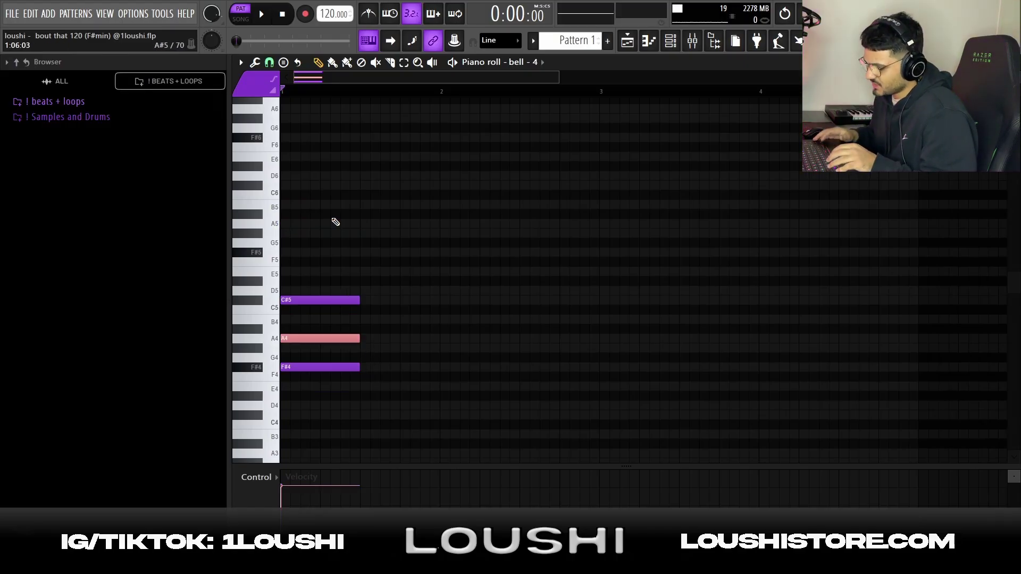
{"action": "left_click_drag", "start_coordinate": [306, 258], "coordinate": [308, 406]}
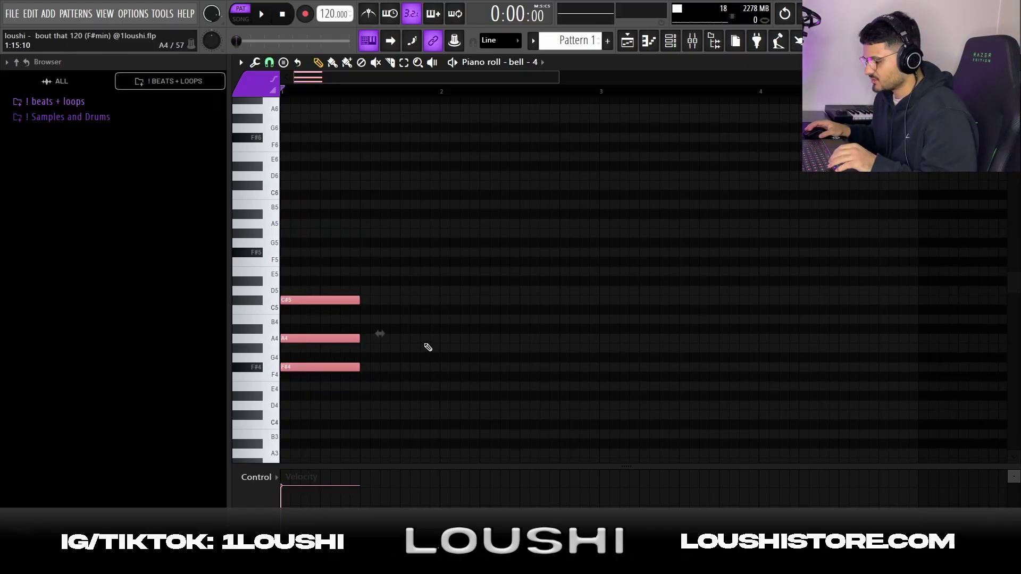
{"action": "mouse_move", "coordinate": [421, 345]}
{"action": "left_mouse_down"}
{"action": "mouse_move", "coordinate": [292, 325]}
{"action": "mouse_move", "coordinate": [292, 335]}
{"action": "left_mouse_up"}
{"action": "key", "text": "ctrl+Up"}
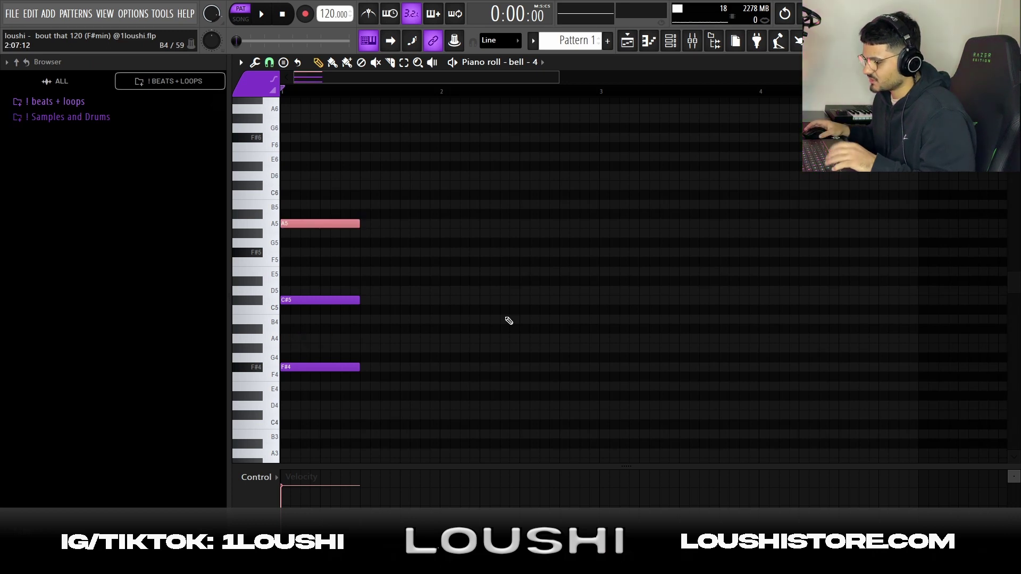
Play back the open F#4, C#5 and A5 chord and clear the note selection.
{"action": "key", "text": "space"}
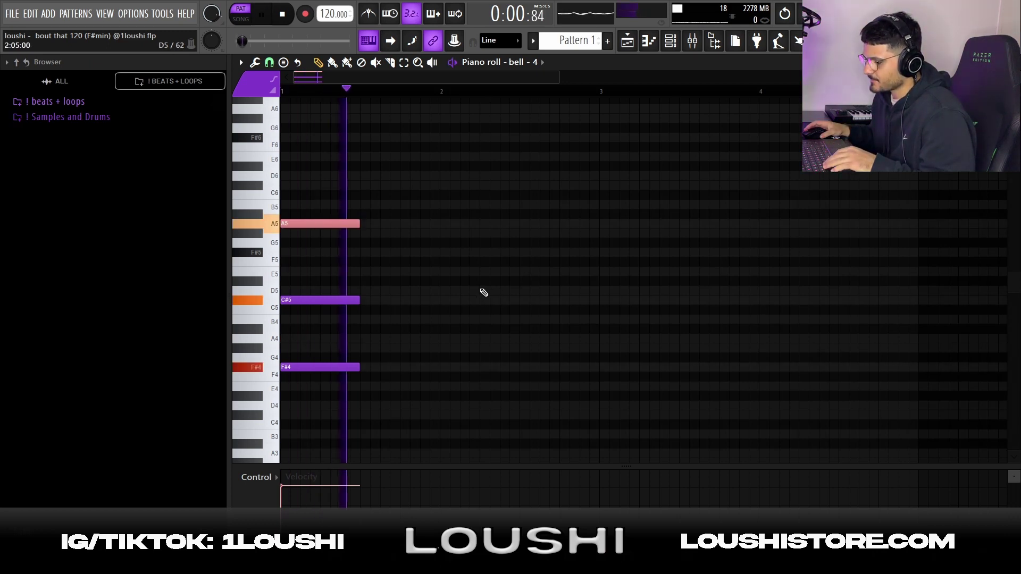
{"action": "key", "text": "space"}
{"action": "left_click", "coordinate": [423, 272], "text": "ctrl"}
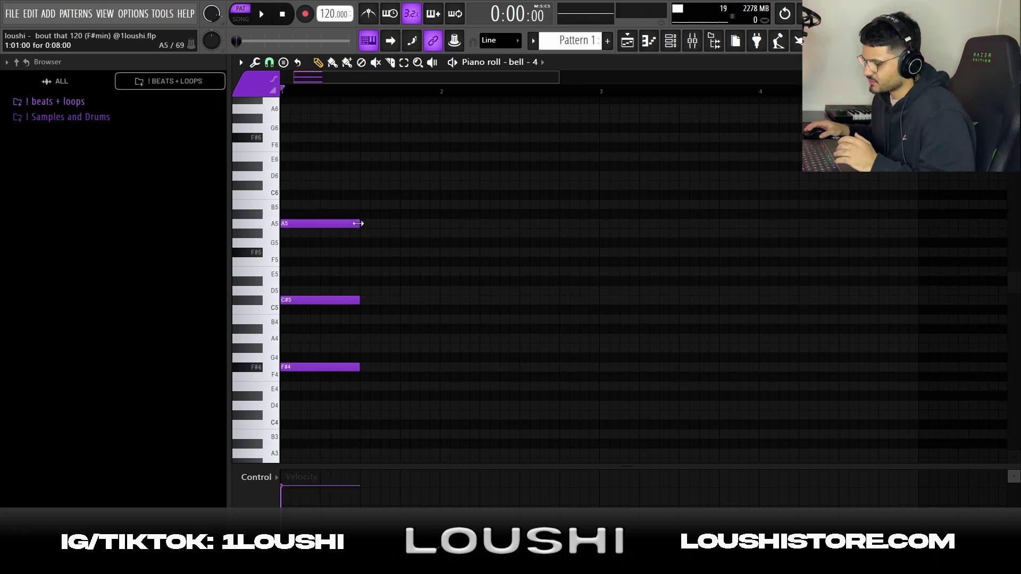
Shorten the A5 note to four steps and add an equally long G#5 directly after it.
{"action": "left_click_drag", "start_coordinate": [358, 223], "coordinate": [321, 224]}
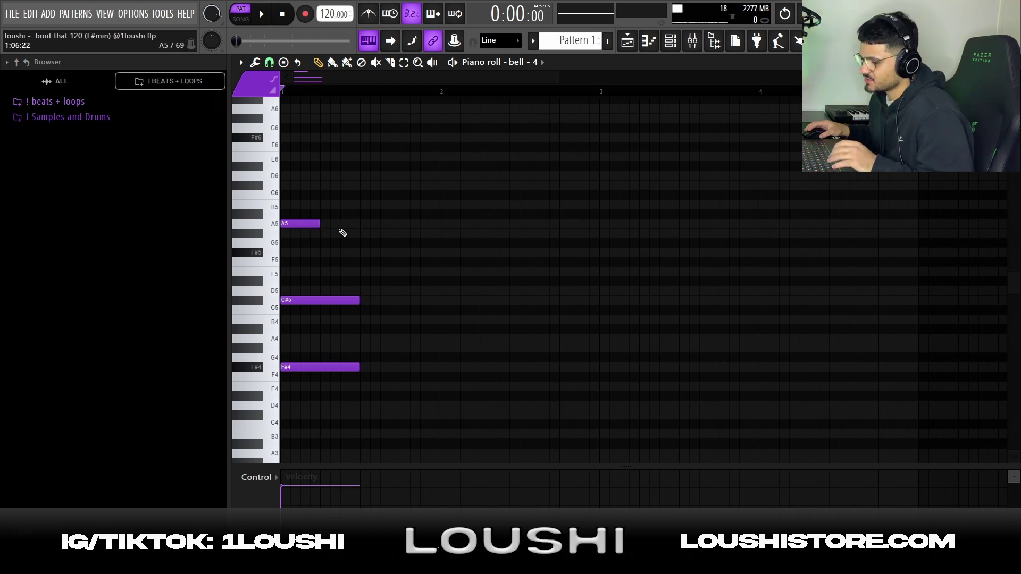
{"action": "left_click", "coordinate": [324, 224]}
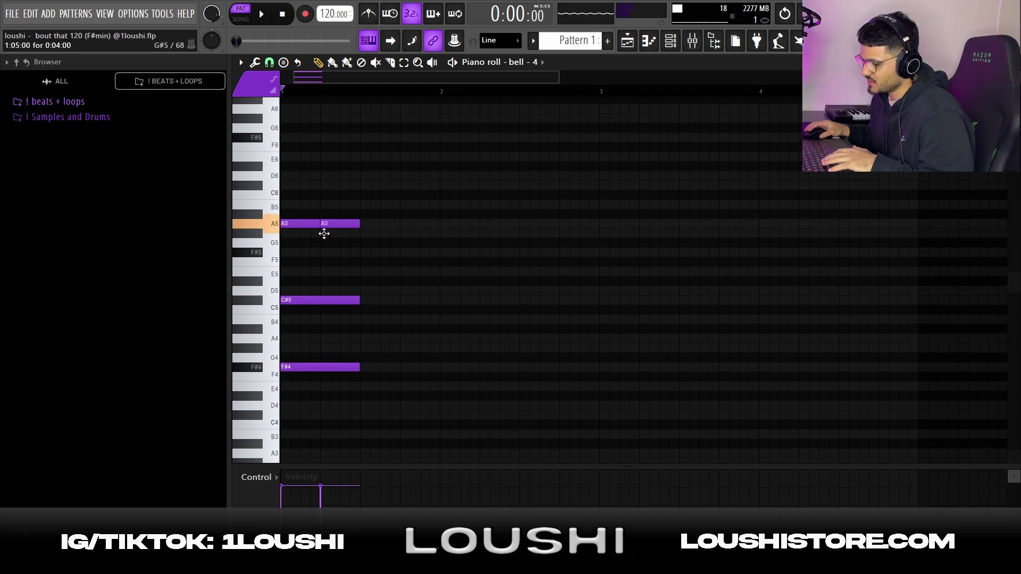
{"action": "left_click_drag", "start_coordinate": [324, 239], "coordinate": [324, 237]}
{"action": "key", "text": "space"}
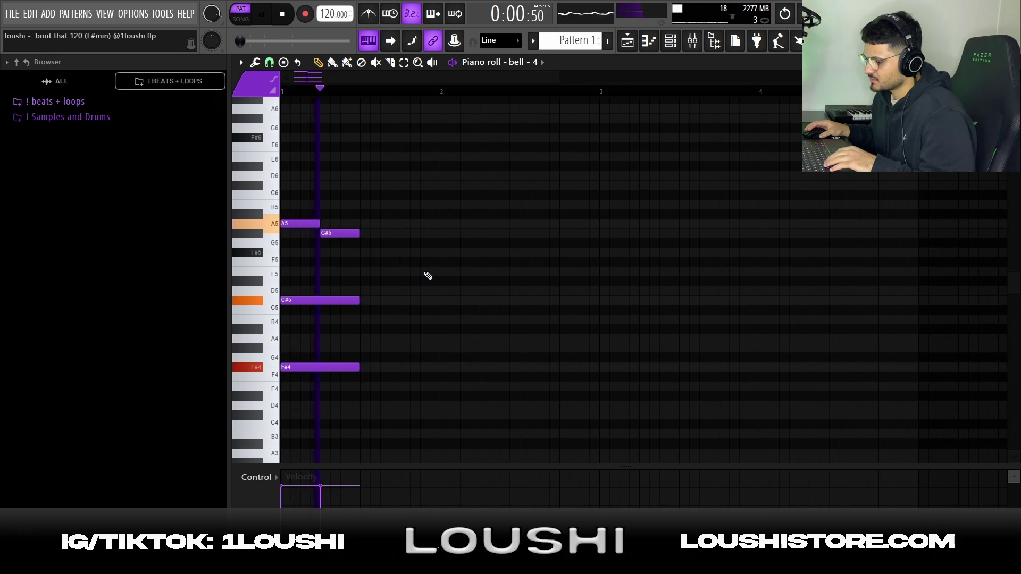
{"action": "key", "text": "space"}
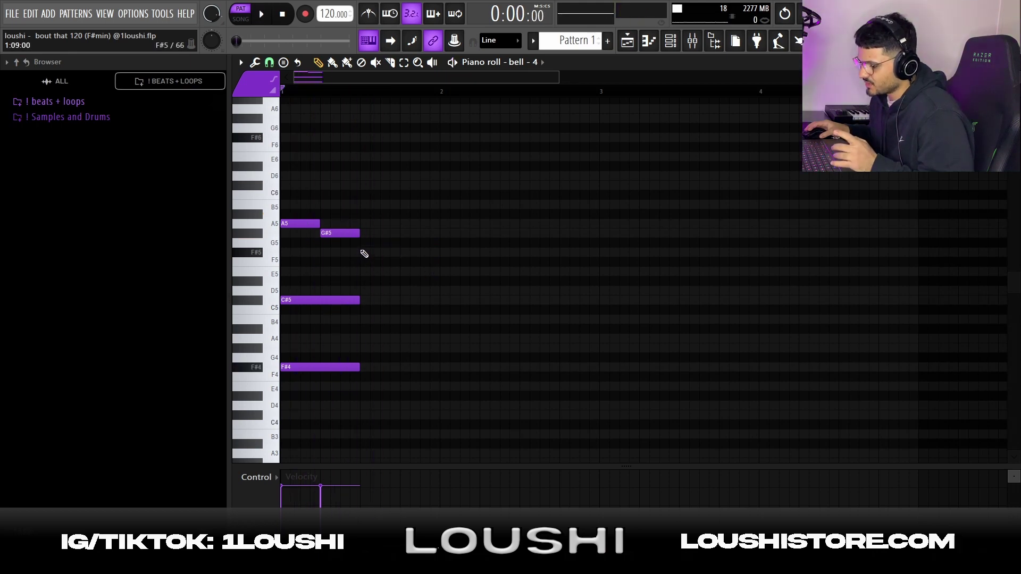
Add an eight-step F#5 after the G#5 and extend the low F#4 across the full bar.
{"action": "left_click_drag", "start_coordinate": [395, 253], "coordinate": [432, 257]}
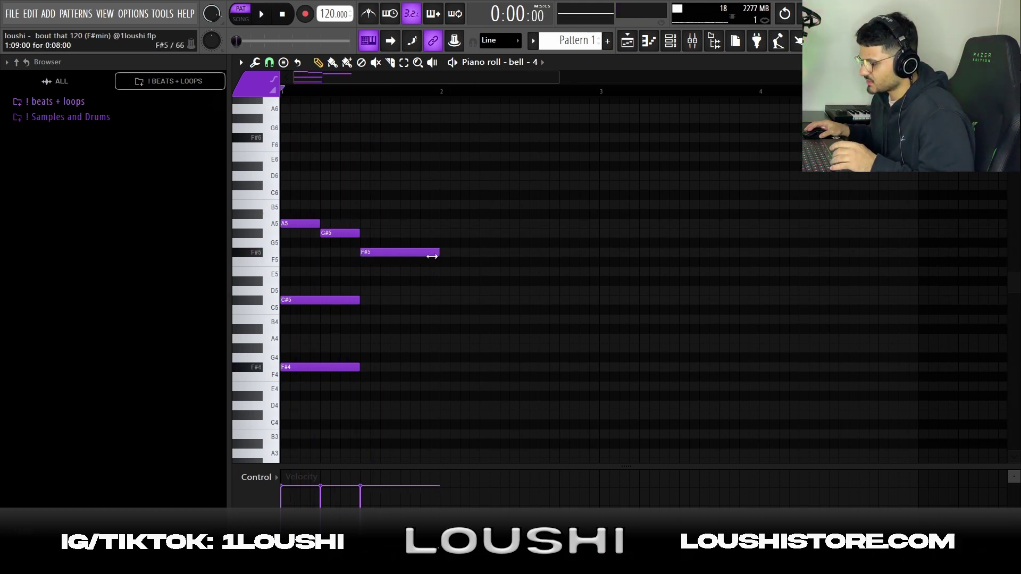
{"action": "key", "text": "space"}
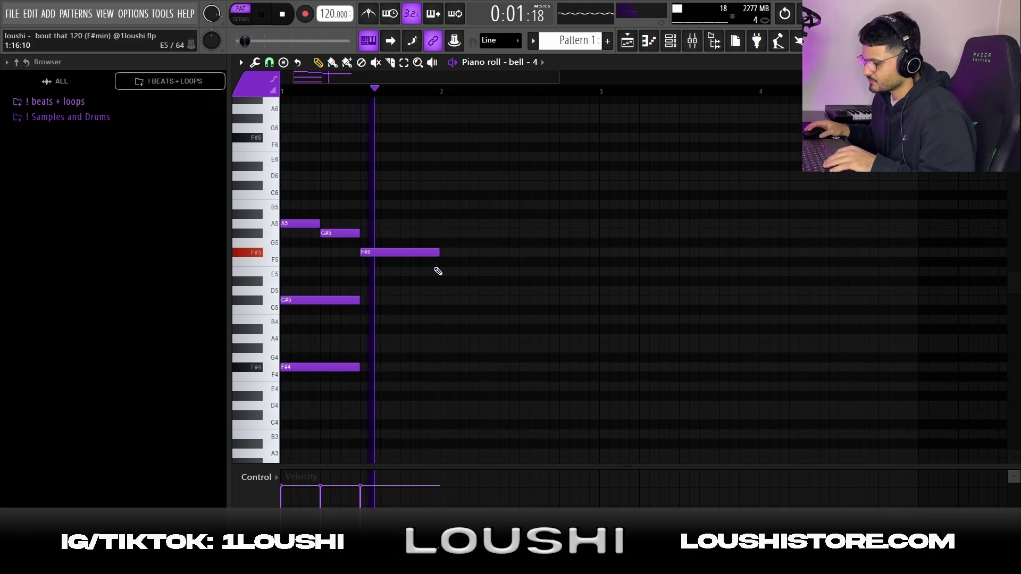
{"action": "key", "text": "space"}
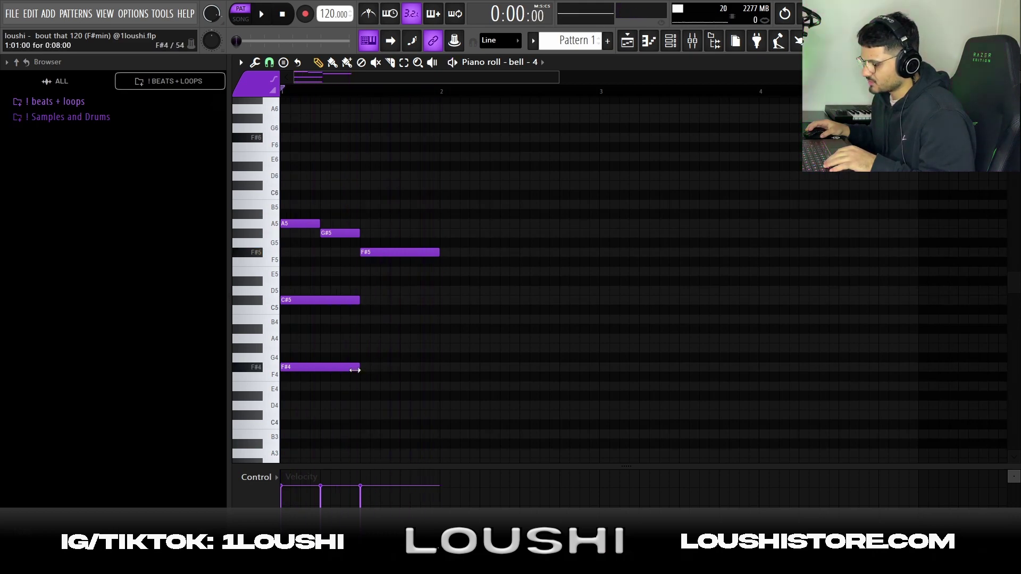
{"action": "key", "text": "space"}
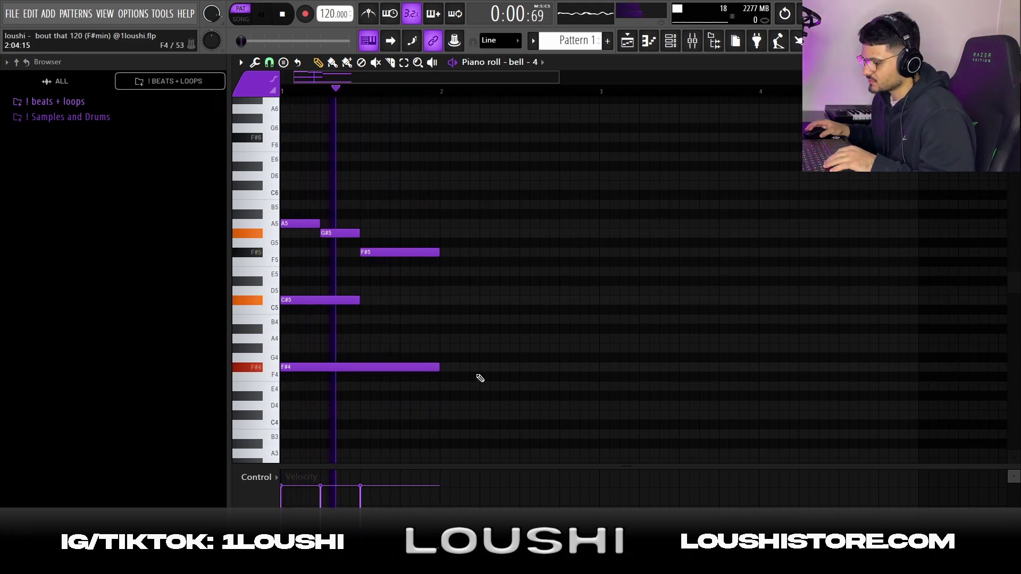
{"action": "key", "text": "space"}
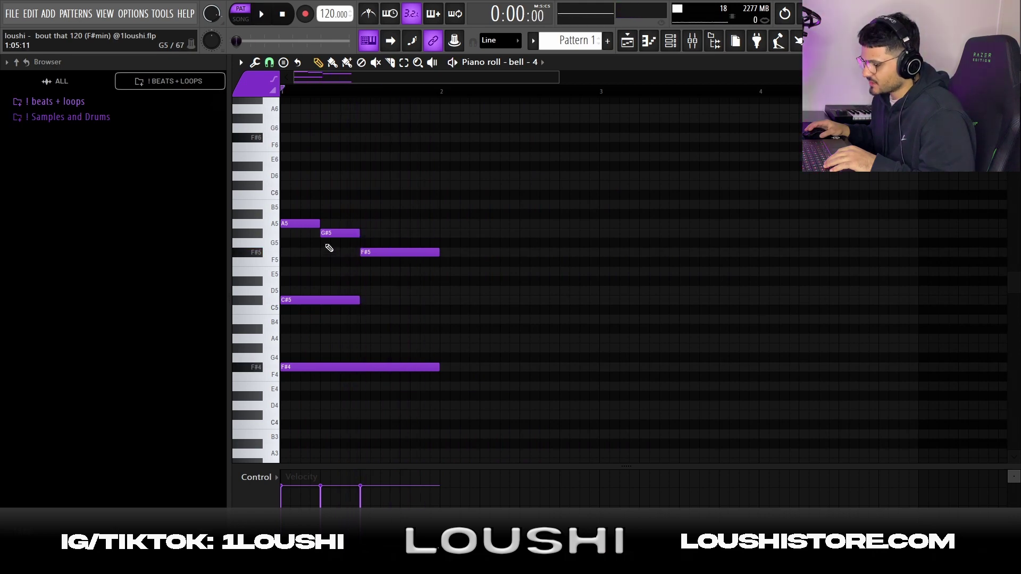
Add a four-step F#5 beneath the G#5 and an eight-step D5 in the bar's second half.
{"action": "left_click_drag", "start_coordinate": [329, 252], "coordinate": [381, 291]}
{"action": "left_click", "coordinate": [342, 251]}
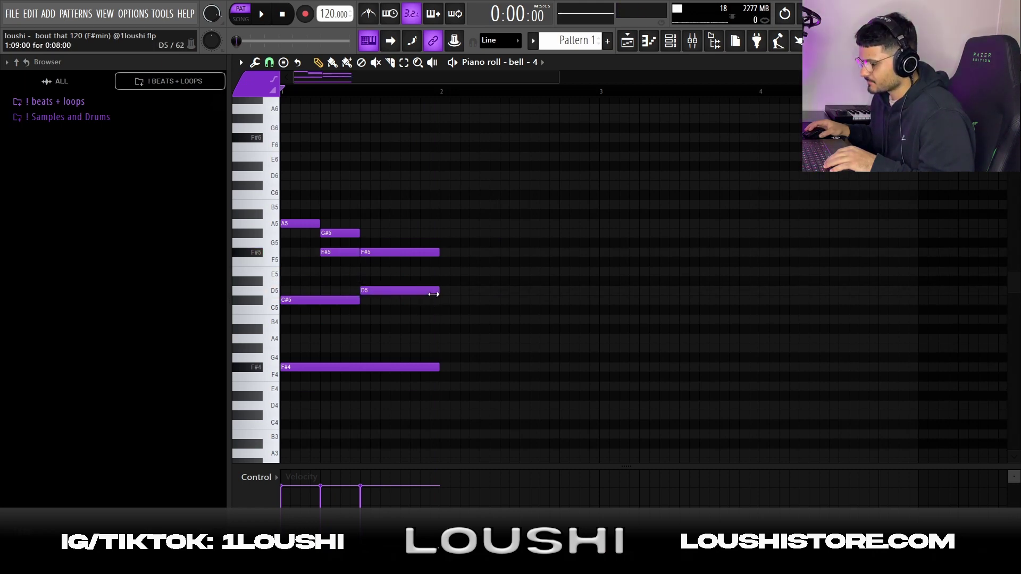
{"action": "key", "text": "space"}
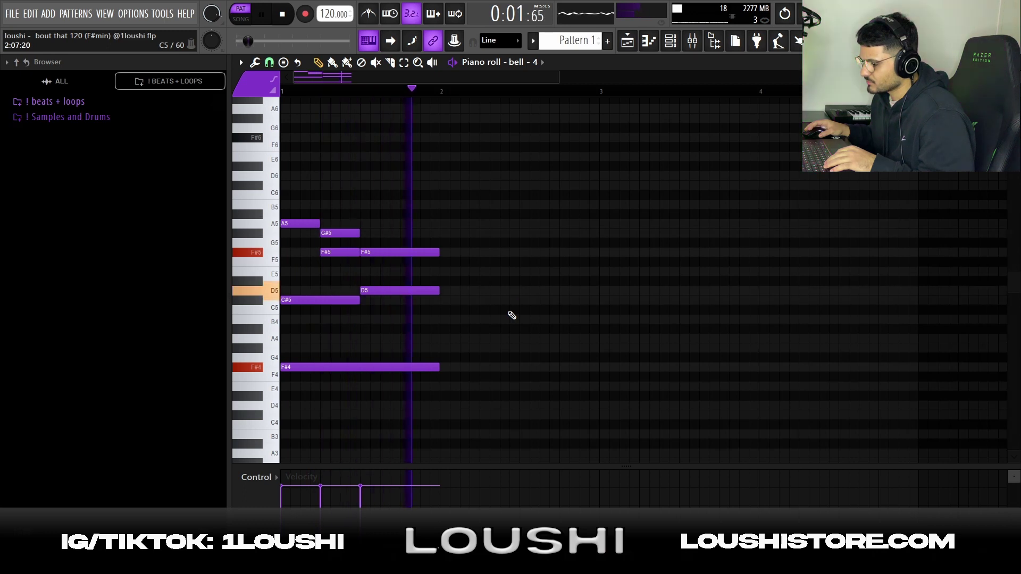
{"action": "key", "text": "space"}
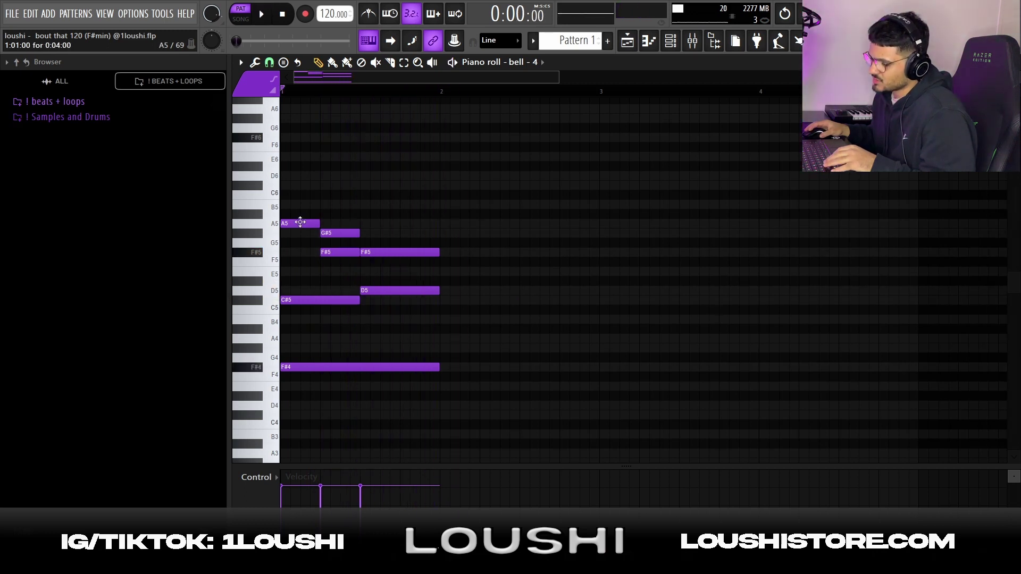
Highlight the top melody notes A5, G#5 and the longer F#5, and clear the selection.
{"action": "left_click_drag", "start_coordinate": [300, 223], "coordinate": [330, 223]}
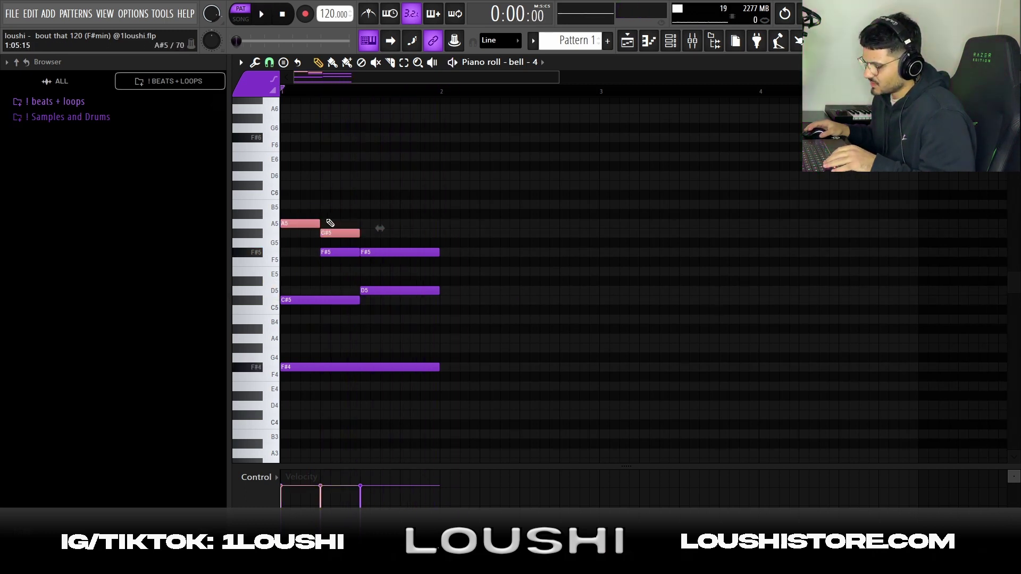
{"action": "left_click", "coordinate": [404, 254], "text": "shift"}
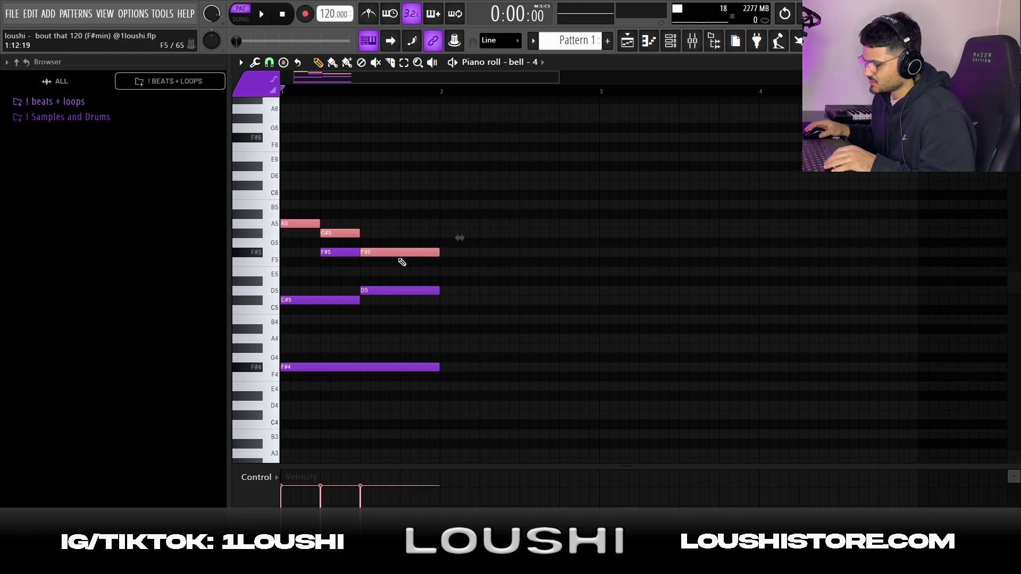
{"action": "left_click", "coordinate": [336, 252], "text": "ctrl+shift"}
{"action": "right_click", "coordinate": [384, 272], "text": "ctrl"}
{"action": "right_click", "coordinate": [384, 274], "text": "ctrl"}
{"action": "left_click", "coordinate": [322, 244], "text": "ctrl"}
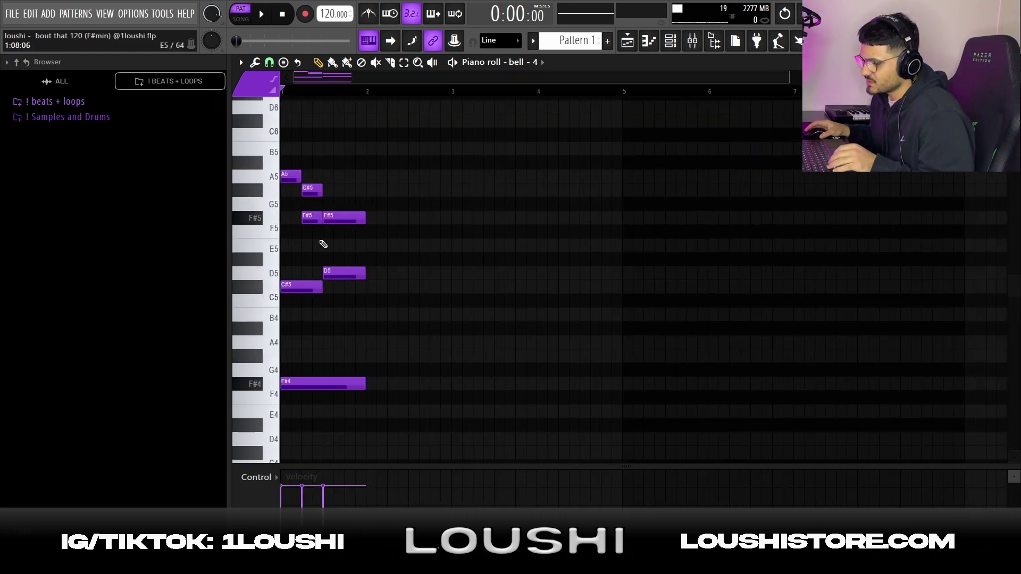
Add the high notes F#6, D6 and C#6 at the bar's start and another C#6 on its last beat.
{"action": "scroll", "coordinate": [314, 266], "scroll_direction": "up", "scroll_amount": 3}
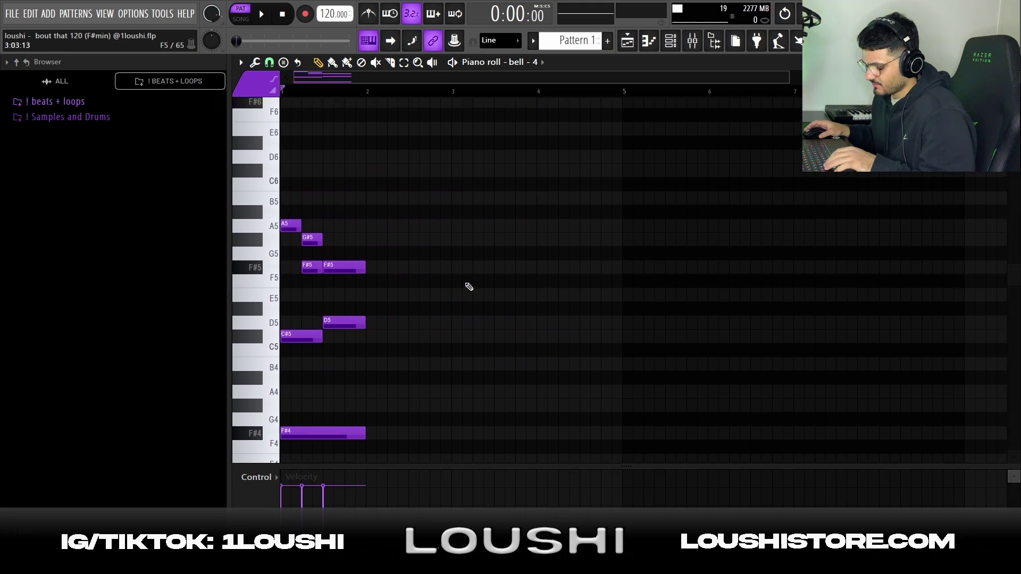
{"action": "key", "text": "ctrl+v"}
{"action": "scroll", "coordinate": [310, 223], "scroll_direction": "up", "scroll_amount": 4}
{"action": "scroll", "coordinate": [321, 253], "scroll_direction": "down", "scroll_amount": 2}
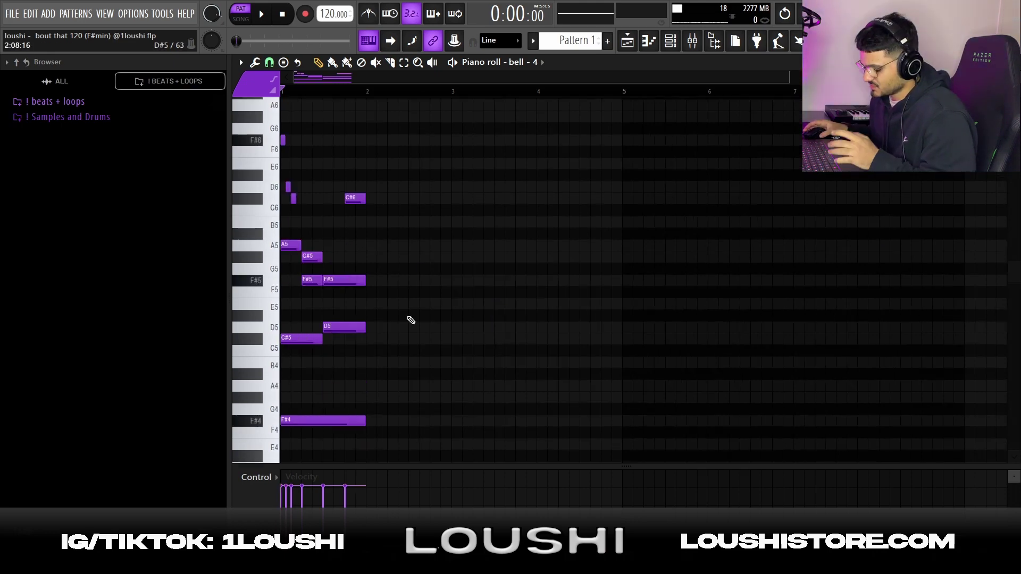
Duplicate the one-bar melody three times to fill four bars and play it back.
{"action": "key", "text": "ctrl+b"}
{"action": "key", "text": "ctrl+b"}
{"action": "key", "text": "ctrl+b"}
{"action": "key", "text": "space"}
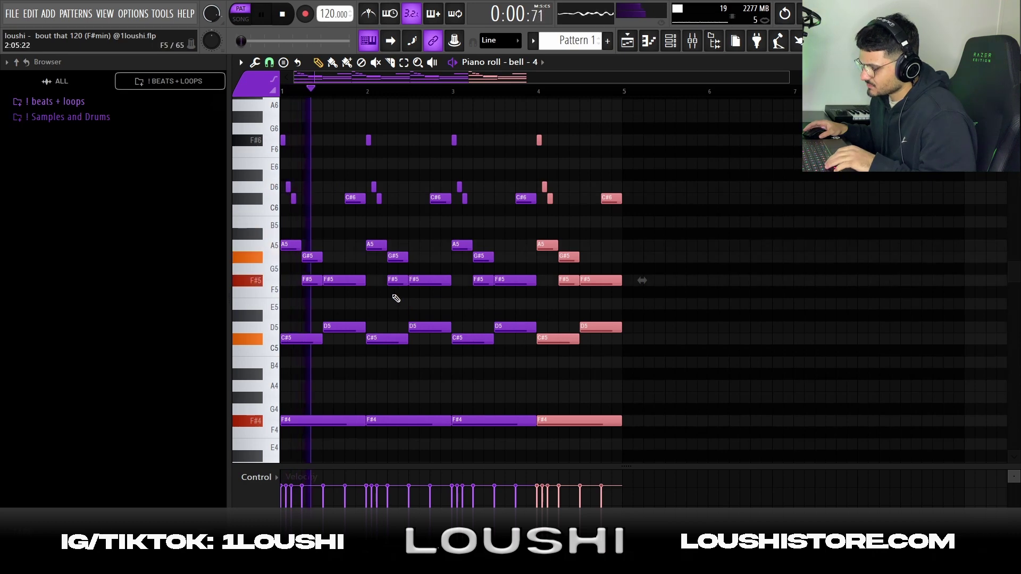
{"action": "scroll", "coordinate": [377, 279], "scroll_direction": "down", "scroll_amount": 1}
{"action": "left_click_drag", "start_coordinate": [416, 268], "coordinate": [418, 262]}
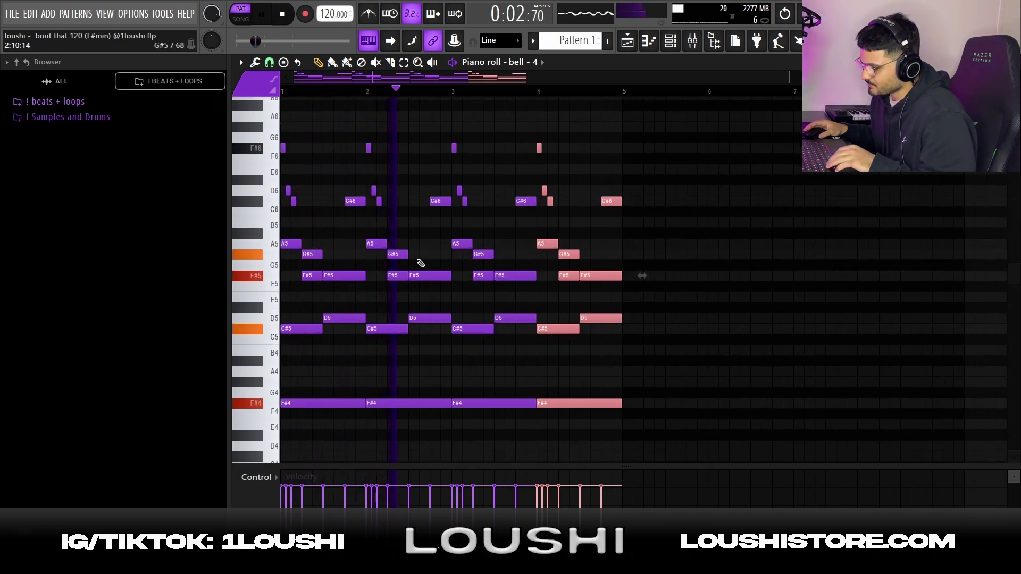
{"action": "left_click", "coordinate": [774, 312], "text": "ctrl"}
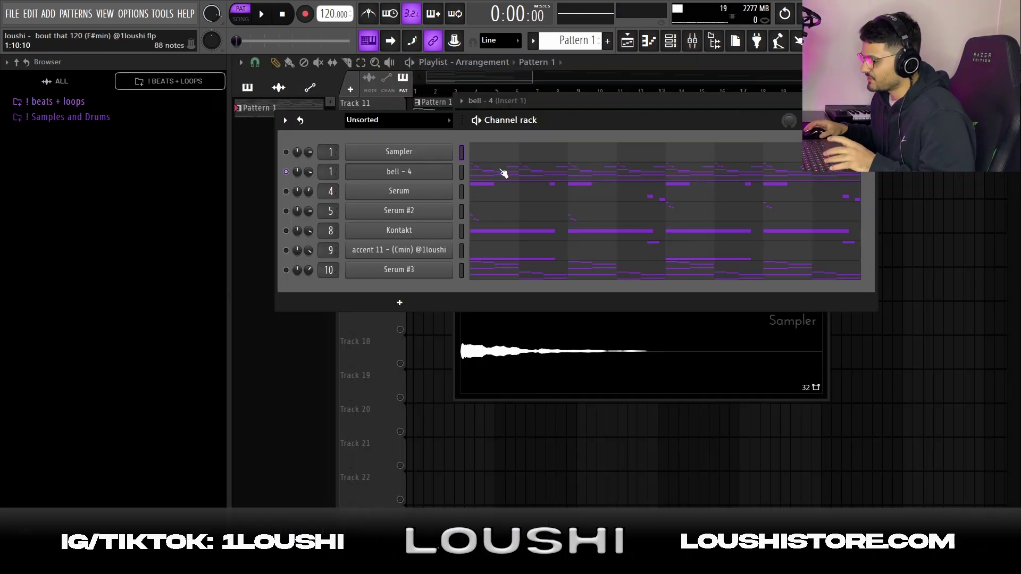
Open the bell's mixer track, Insert 1, and review its ValhallaVintageVerb reverb settings.
{"action": "left_click", "coordinate": [503, 173]}
{"action": "left_click", "coordinate": [700, 45]}
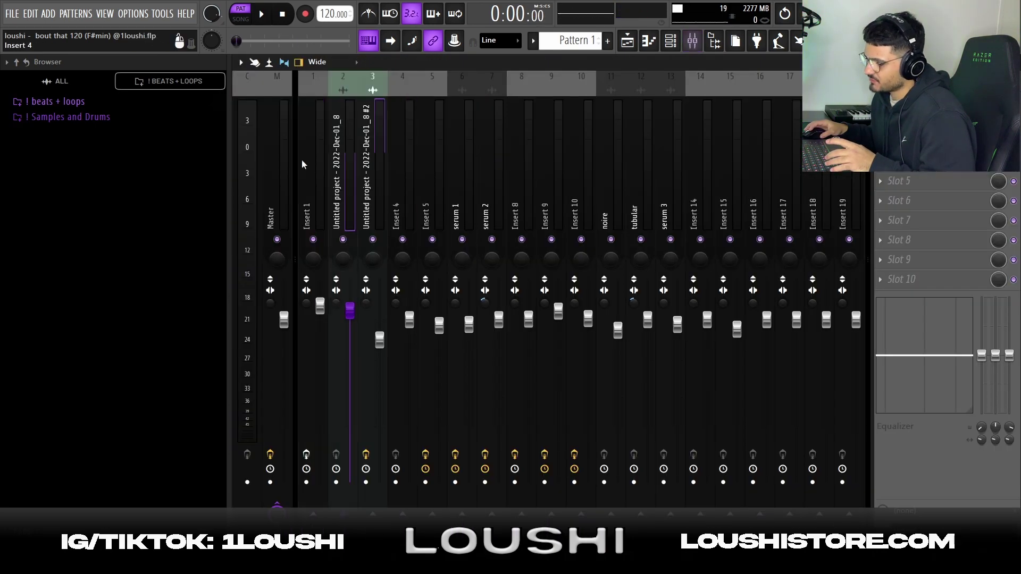
{"action": "left_click", "coordinate": [926, 103]}
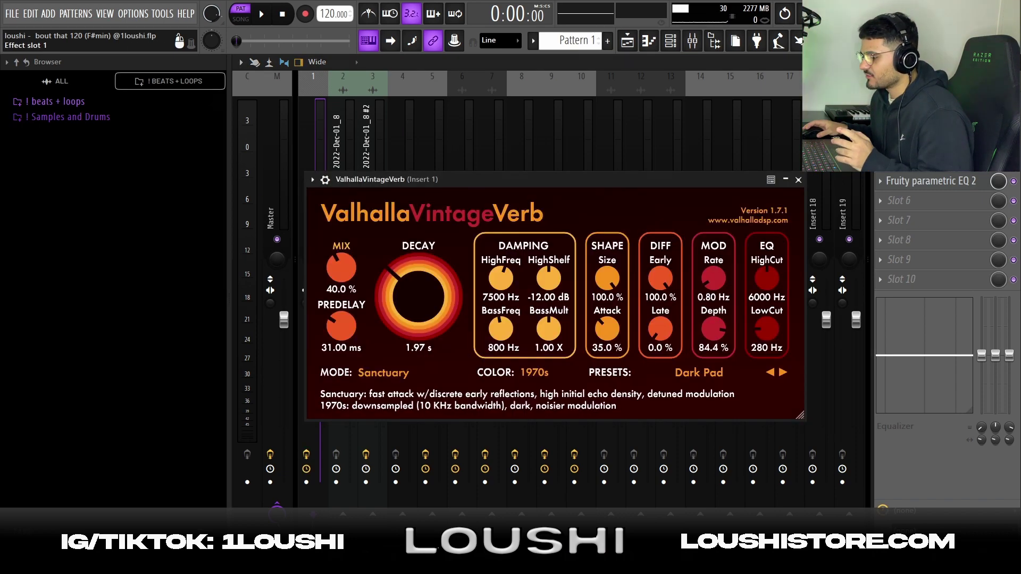
{"action": "left_click_drag", "start_coordinate": [420, 180], "coordinate": [434, 148]}
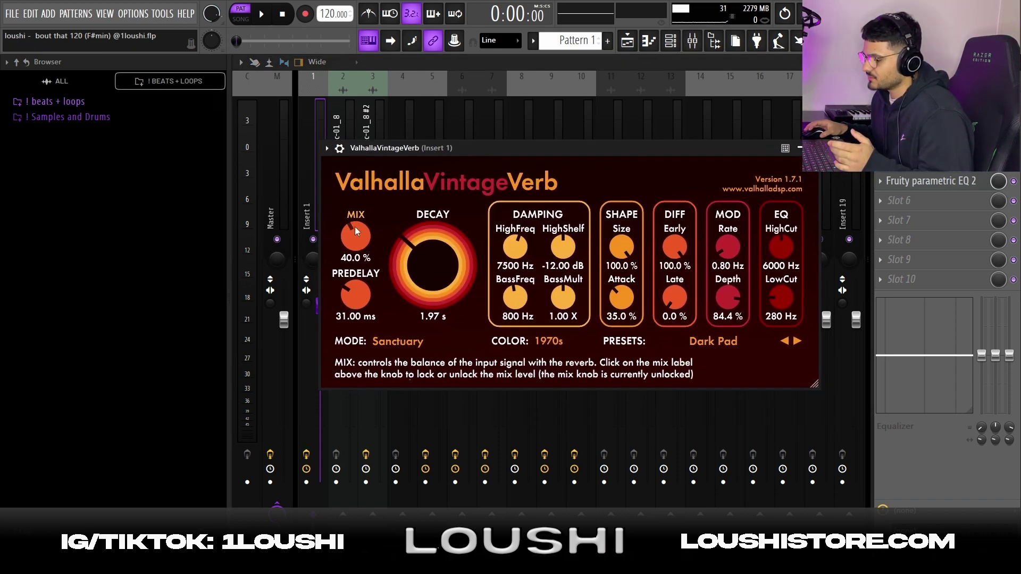
{"action": "left_click", "coordinate": [915, 102]}
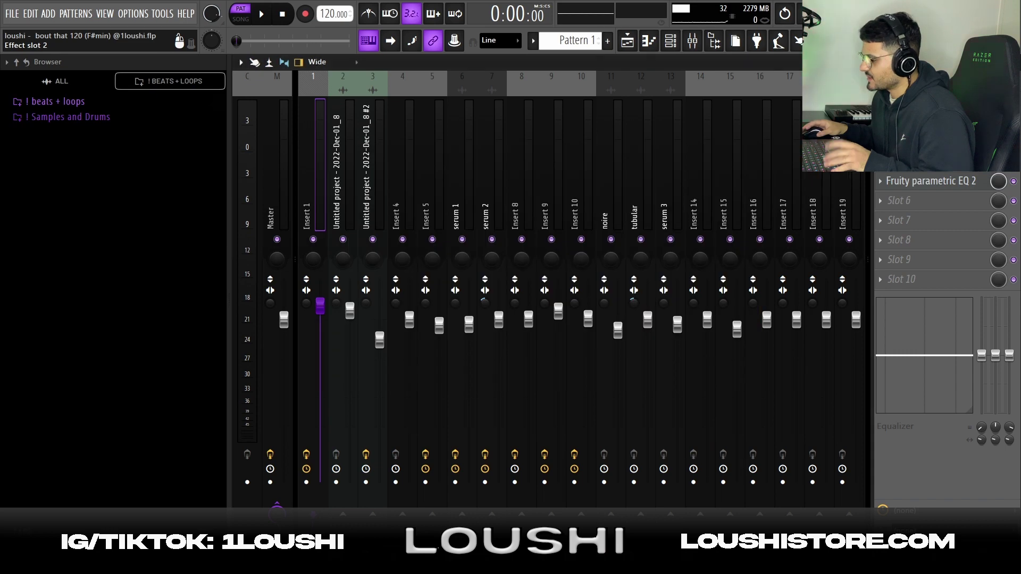
Open the Portal effect on Insert 1 and browse its preset banks.
{"action": "left_click", "coordinate": [914, 122]}
{"action": "left_click", "coordinate": [874, 140]}
{"action": "scroll", "coordinate": [425, 362], "scroll_direction": "down", "scroll_amount": 10}
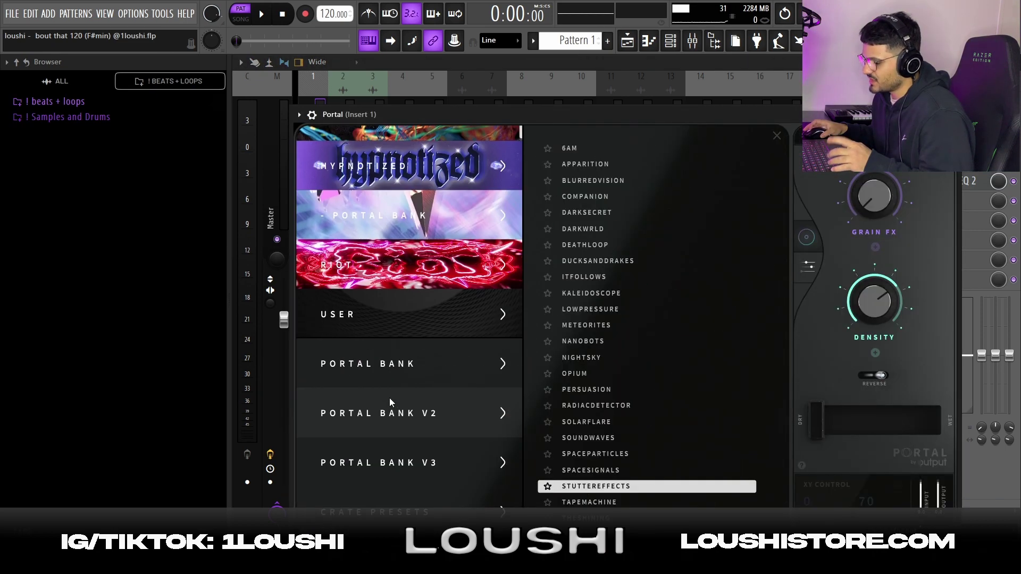
{"action": "scroll", "coordinate": [389, 399], "scroll_direction": "up", "scroll_amount": 6}
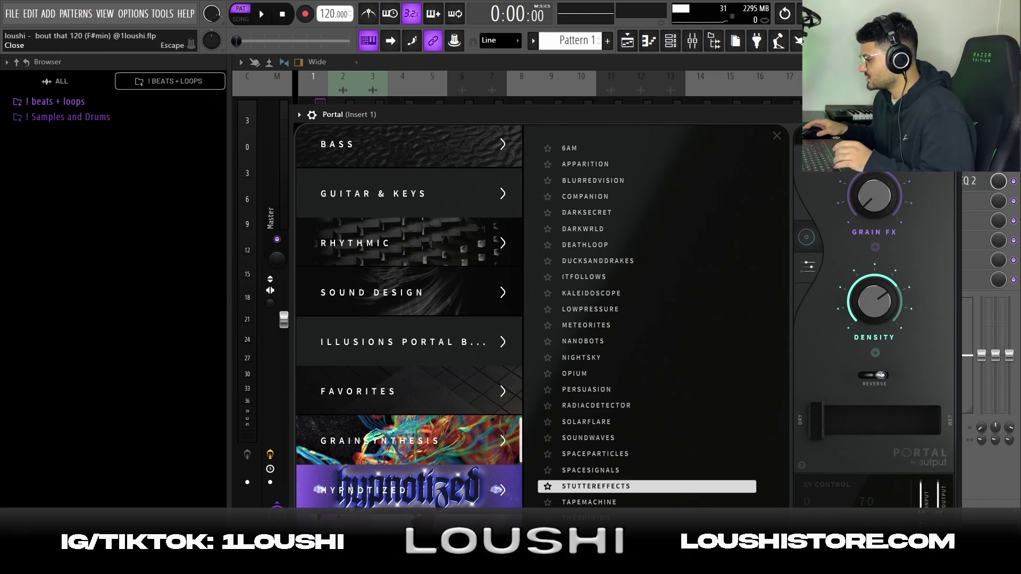
Close the Portal effect and review the DAW LP, ShaperBox2 and Fruity parametric EQ 2 settings on Insert 1.
{"action": "key", "text": "Escape"}
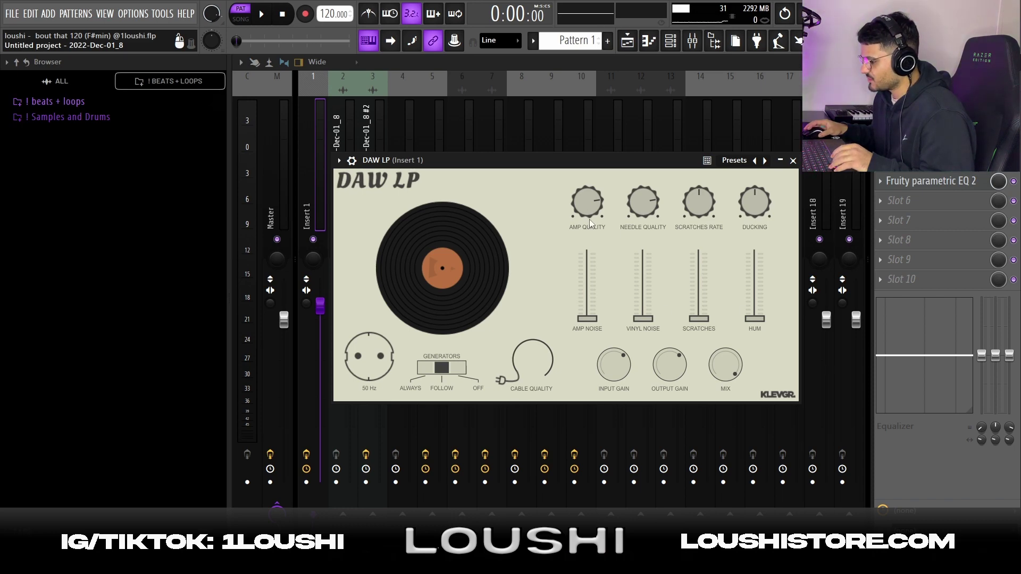
{"action": "left_click", "coordinate": [925, 161]}
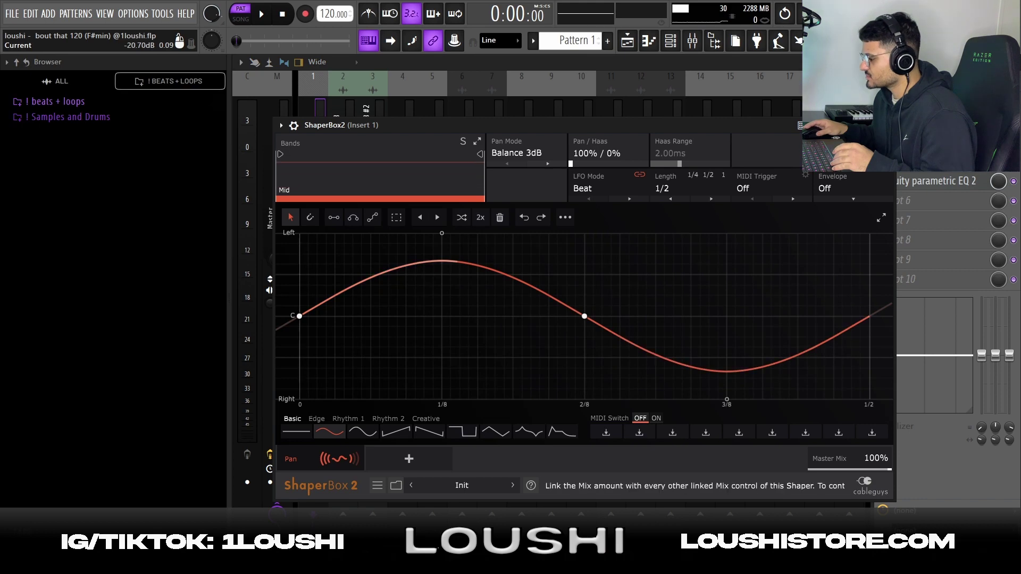
{"action": "left_click", "coordinate": [927, 183]}
{"action": "left_click", "coordinate": [929, 182]}
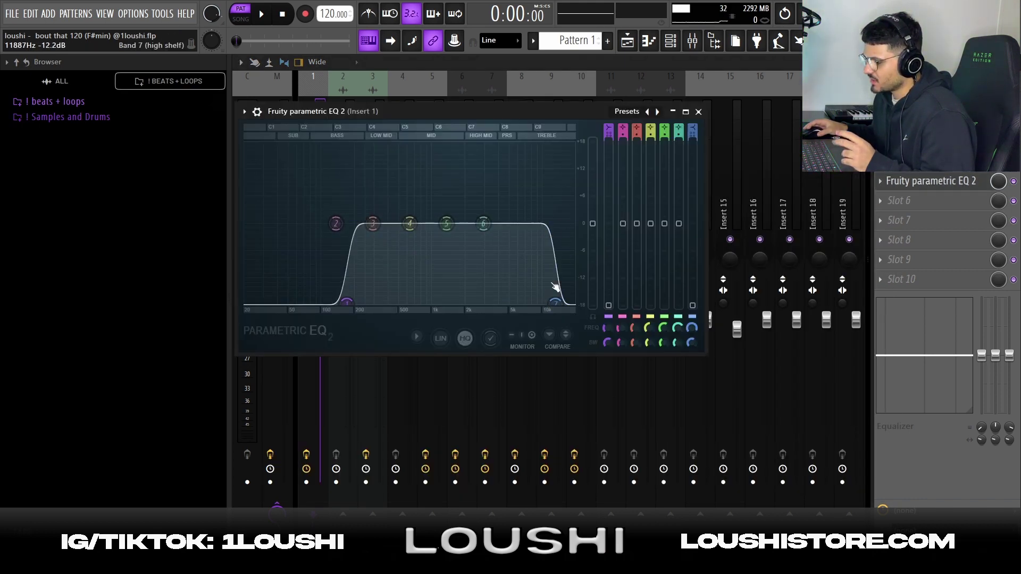
{"action": "left_click", "coordinate": [699, 112]}
Open the playlist arrangement and examine the stepped Portal dry/wet automation clips on Track 12 closely.
{"action": "key", "text": "F5"}
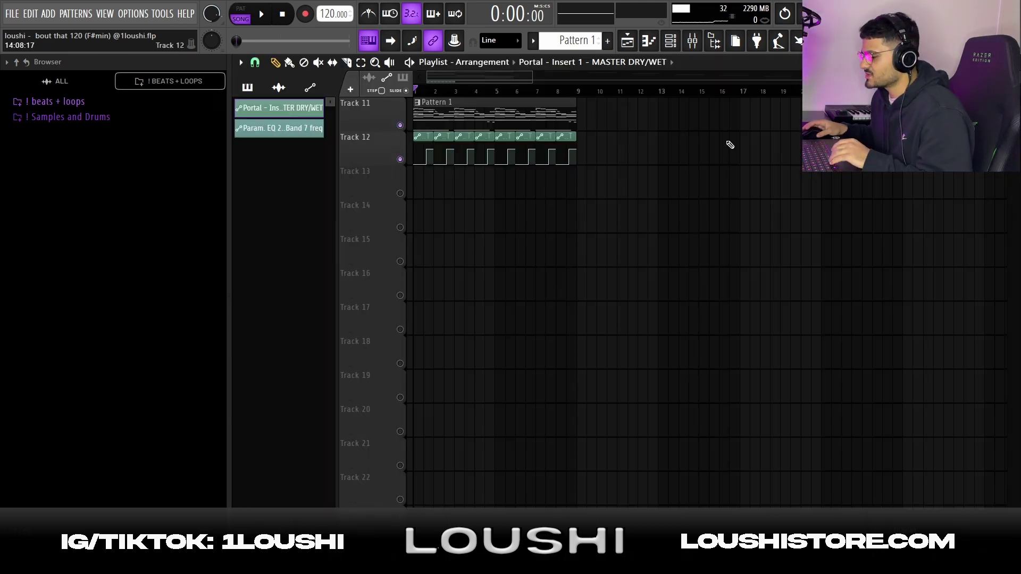
{"action": "key", "text": "space"}
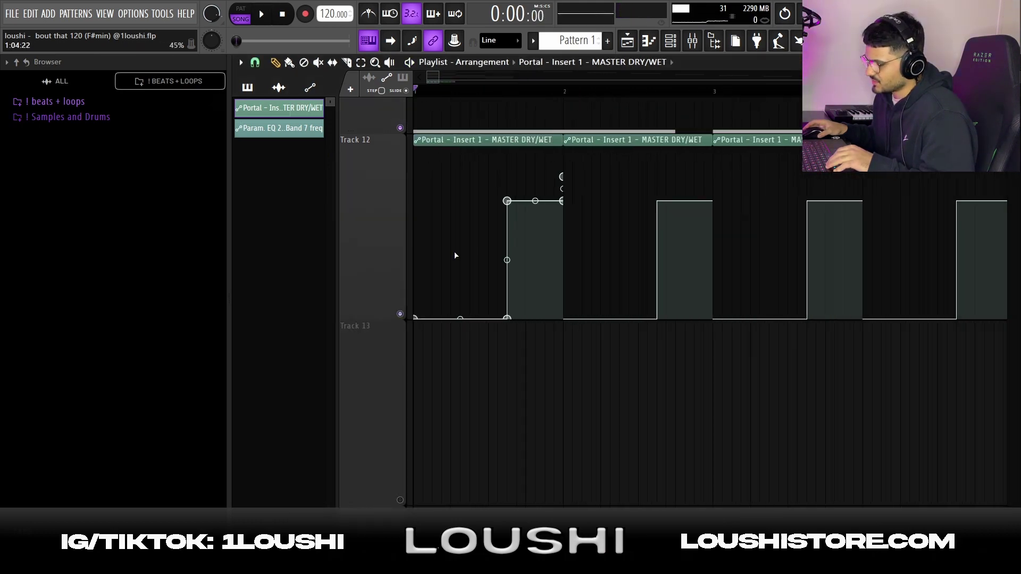
{"action": "scroll", "coordinate": [455, 256], "scroll_direction": "up", "scroll_amount": 1}
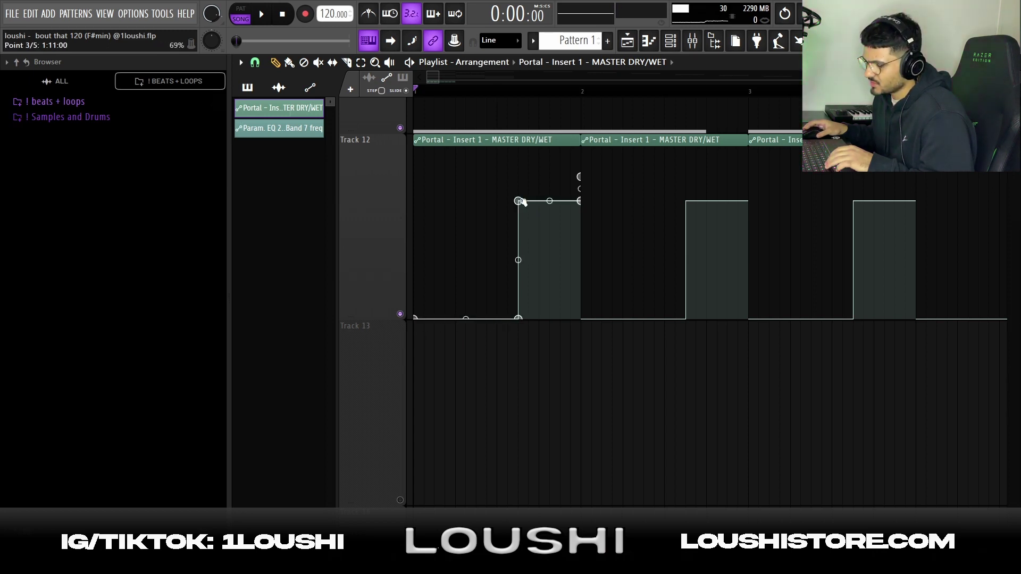
{"action": "right_click", "coordinate": [583, 344], "text": "ctrl"}
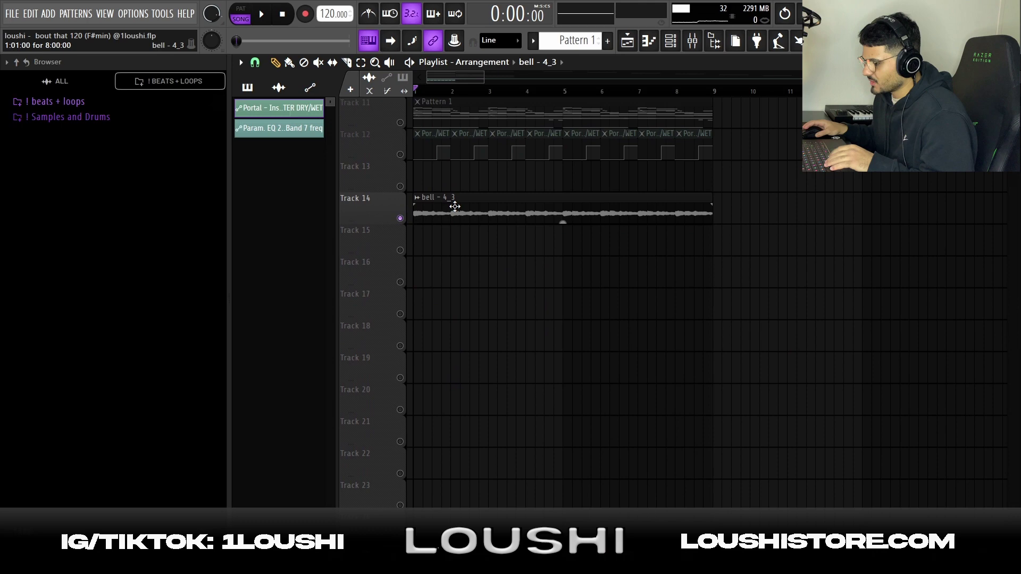
Copy the bell - 4_3 audio clip to bar 9, make the copy unique and place it on Track 15.
{"action": "double_click", "coordinate": [465, 208]}
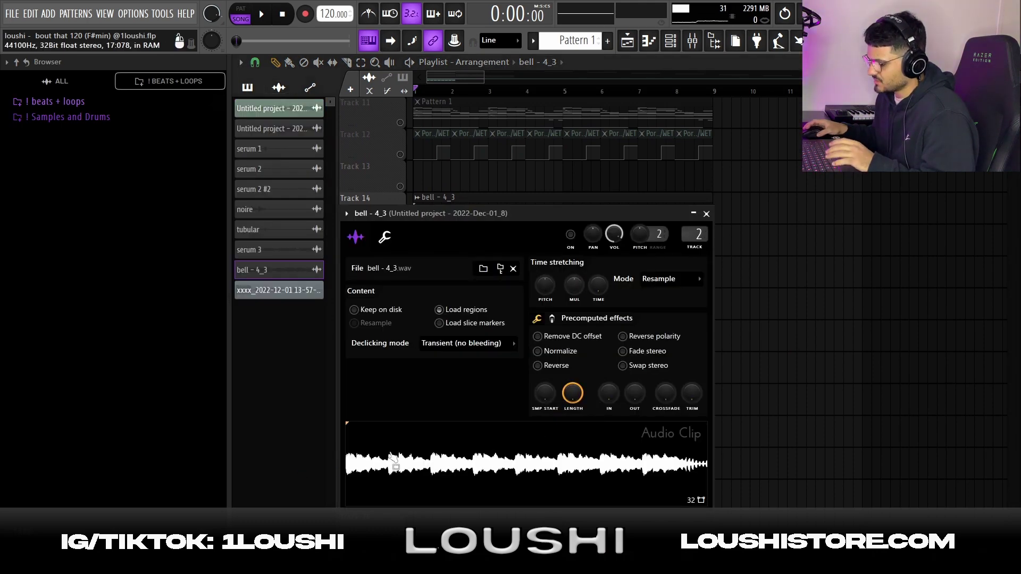
{"action": "right_click", "coordinate": [813, 292]}
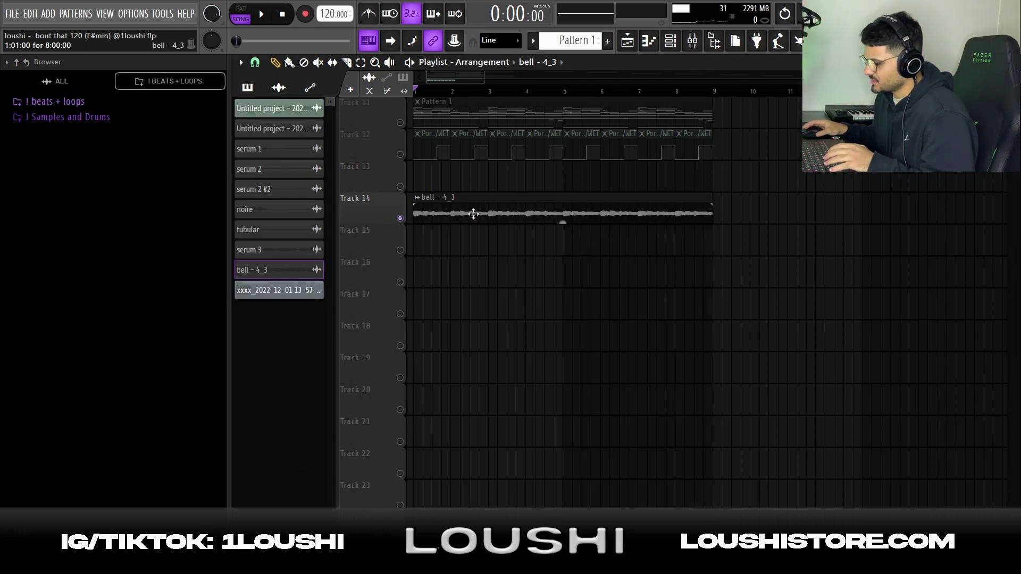
{"action": "left_click_drag", "start_coordinate": [472, 199], "coordinate": [779, 197]}
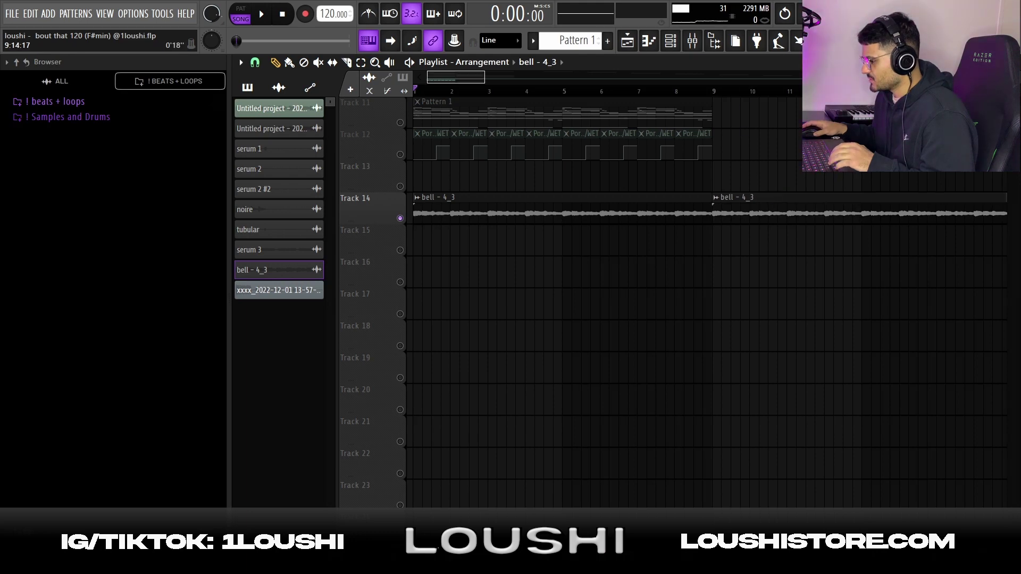
{"action": "scroll", "coordinate": [759, 175], "scroll_direction": "down", "scroll_amount": 3}
{"action": "left_click", "coordinate": [589, 198]}
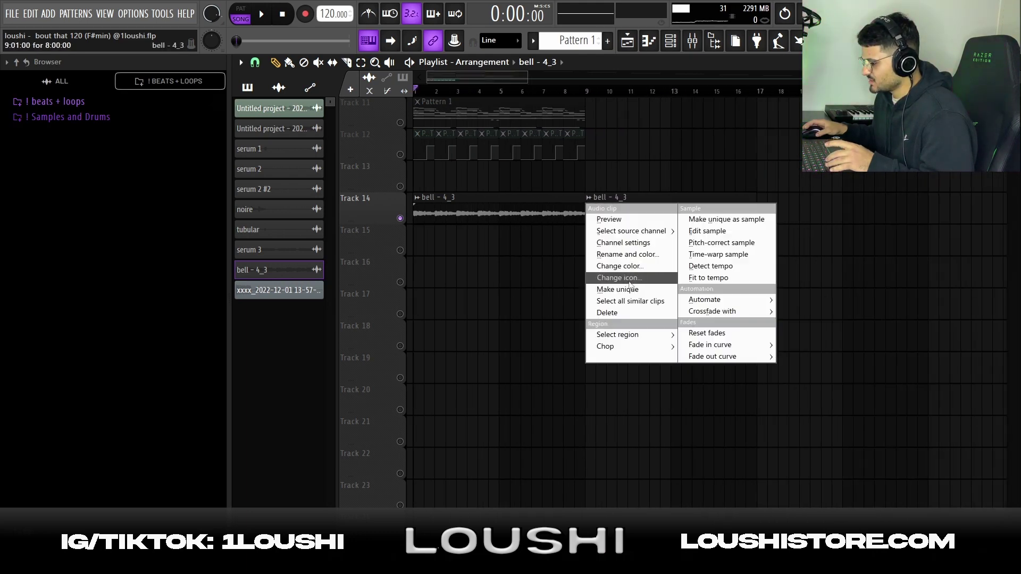
{"action": "left_click", "coordinate": [611, 288]}
{"action": "key", "text": "Escape"}
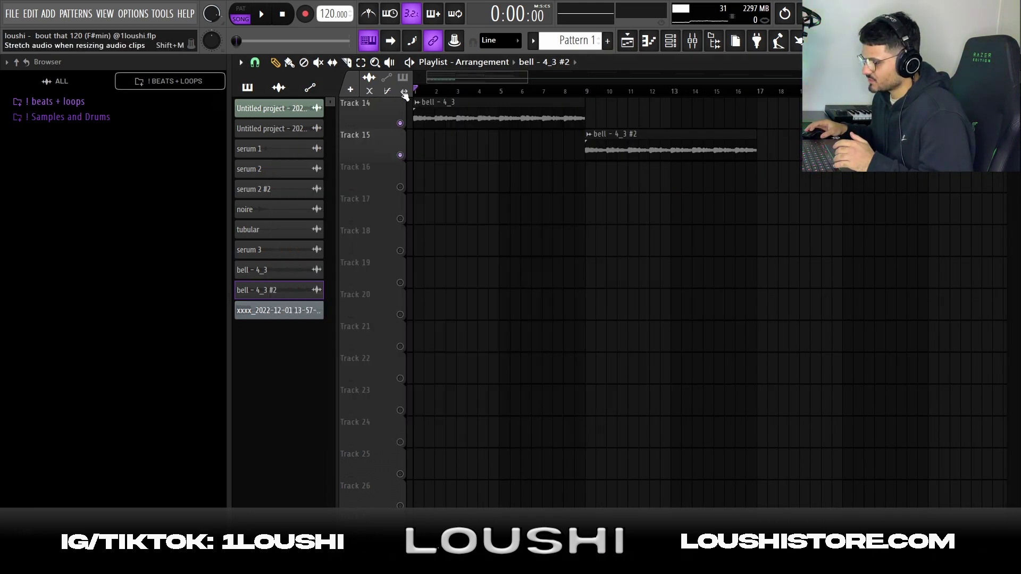
Stretch the unique bell clip down to four bars and raise its pitch with the time-stretching mode on Auto.
{"action": "left_click_drag", "start_coordinate": [754, 136], "coordinate": [694, 137]}
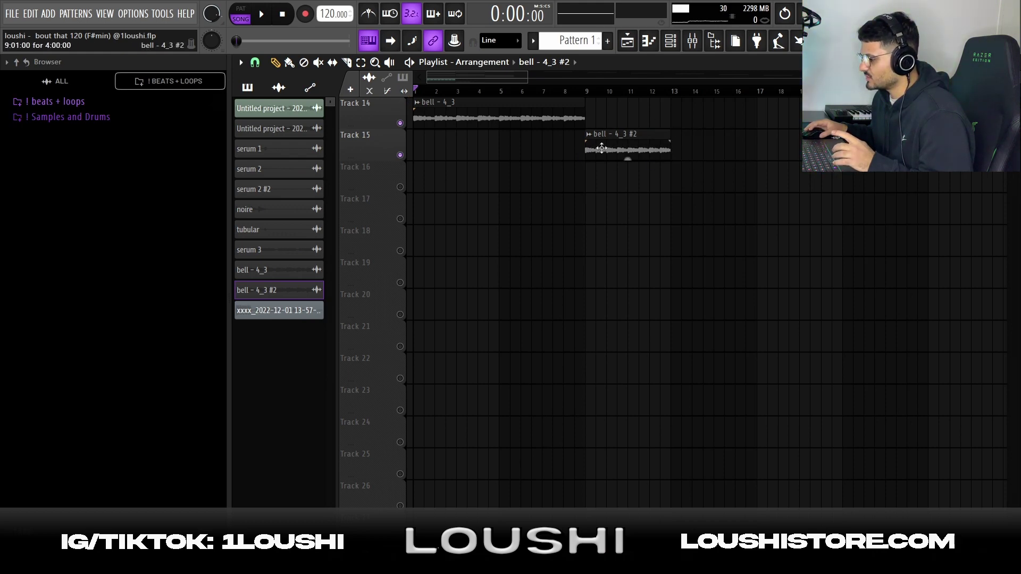
{"action": "double_click", "coordinate": [620, 150]}
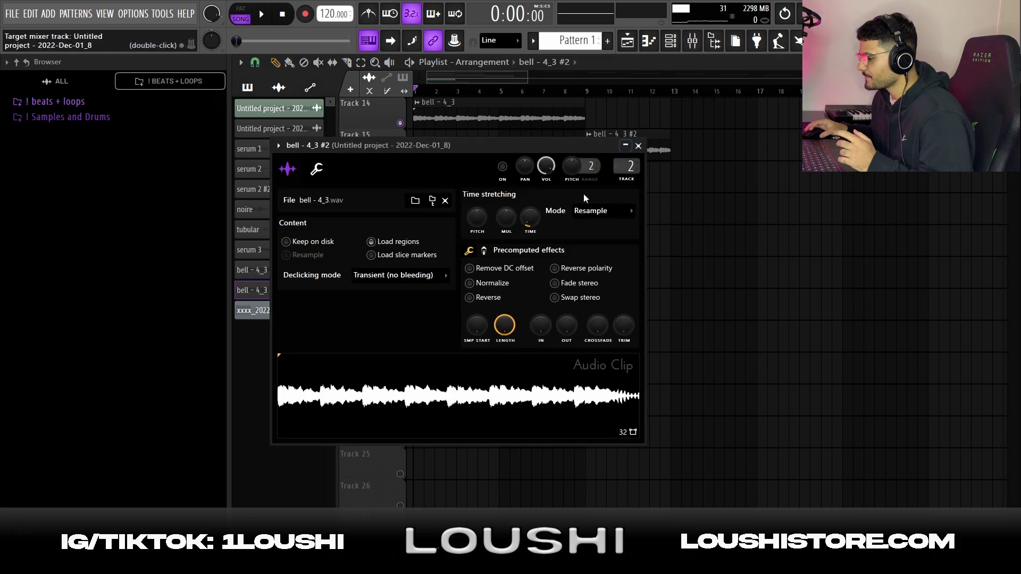
{"action": "left_click_drag", "start_coordinate": [478, 218], "coordinate": [478, 210]}
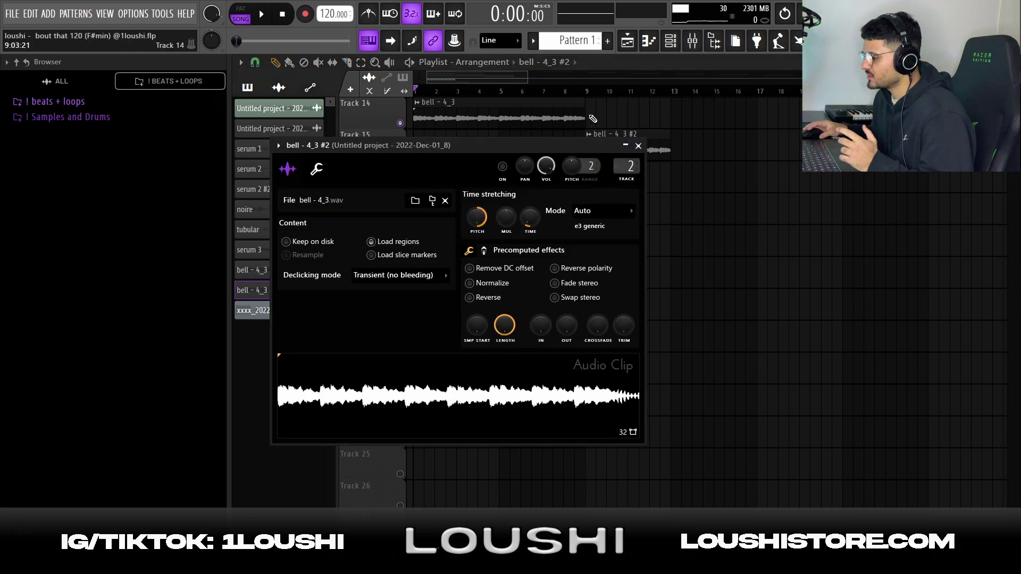
Set the playback position to bar 9 and duplicate the four-bar bell clip to bar 13 on Track 15.
{"action": "left_click", "coordinate": [586, 91]}
{"action": "double_click", "coordinate": [608, 150]}
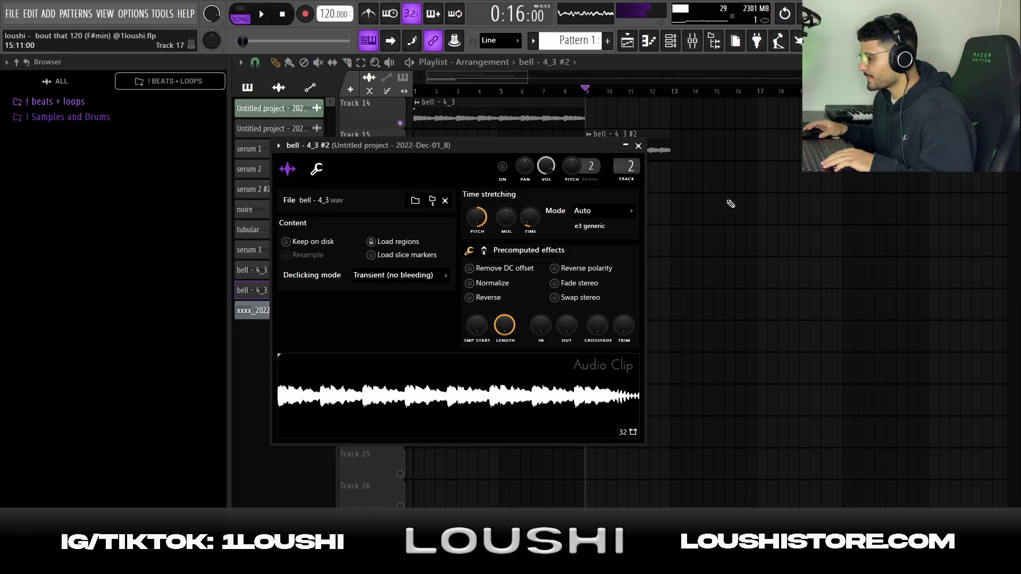
{"action": "left_click_drag", "start_coordinate": [730, 204], "coordinate": [634, 132]}
{"action": "key", "text": "ctrl+b"}
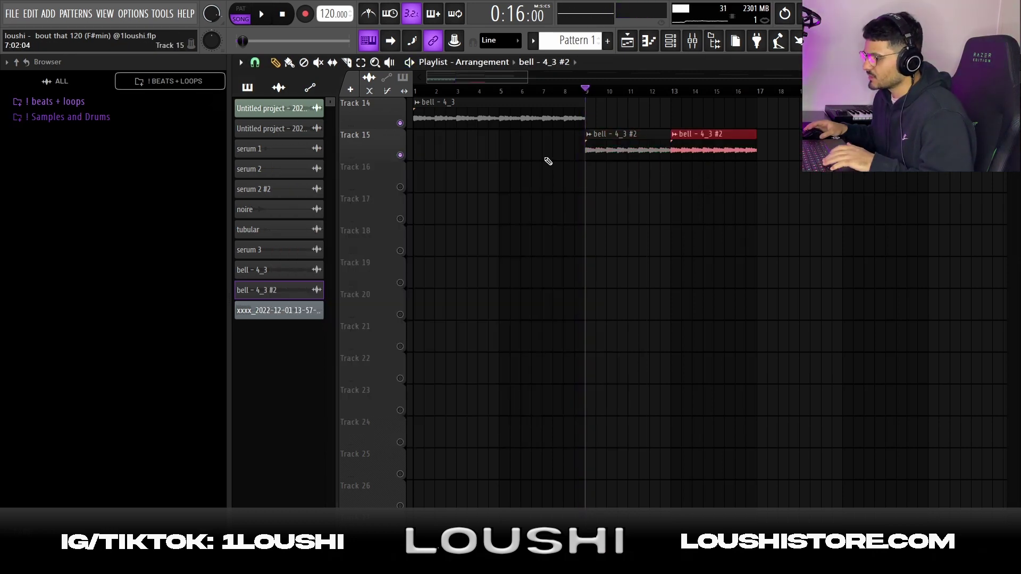
{"action": "right_click", "coordinate": [728, 208]}
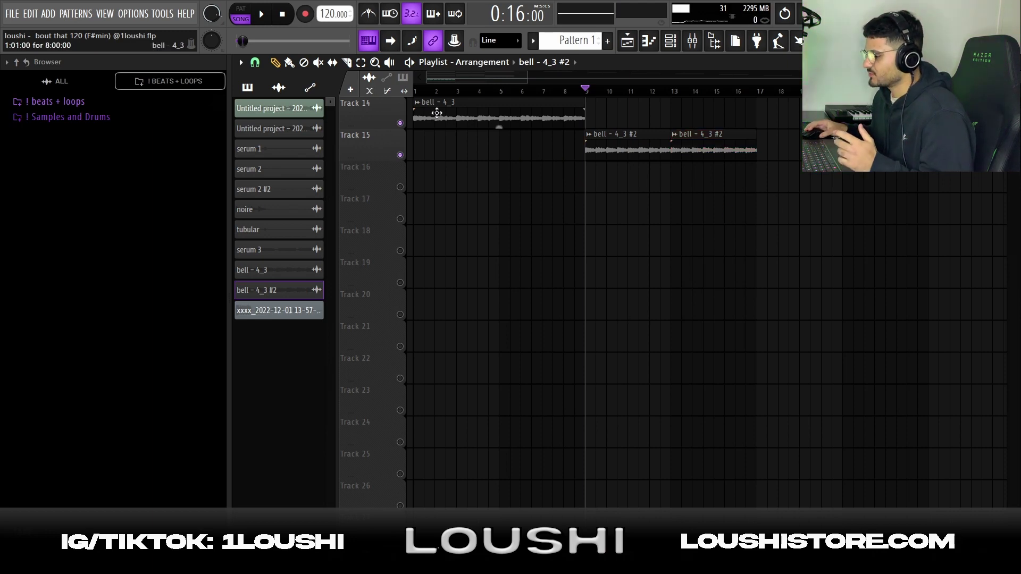
Open mixer track 3 and review its HalfTime and Fruity parametric EQ 2 settings.
{"action": "double_click", "coordinate": [641, 151]}
{"action": "double_click", "coordinate": [625, 160]}
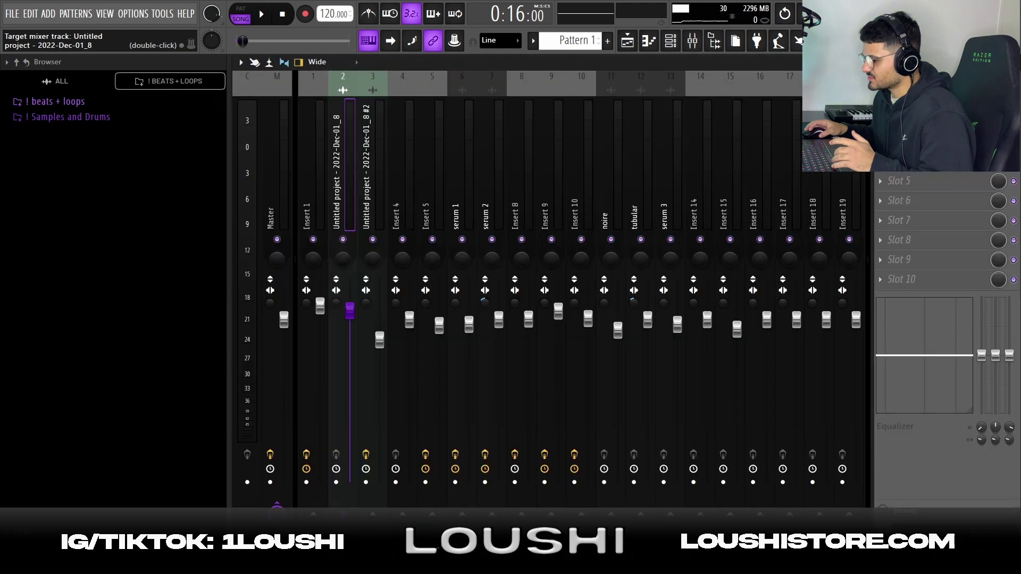
{"action": "key", "text": "Right"}
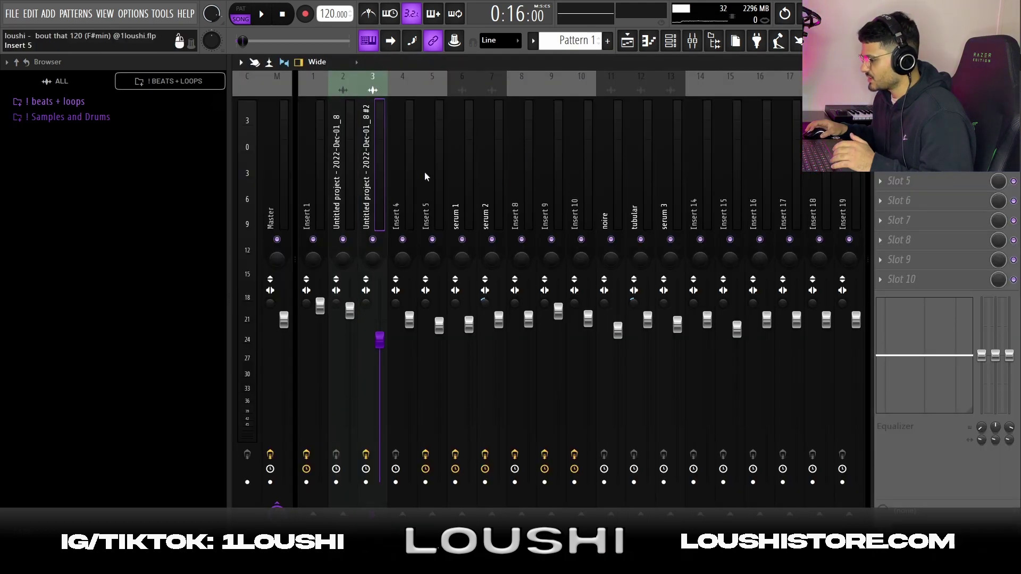
{"action": "left_click", "coordinate": [915, 102]}
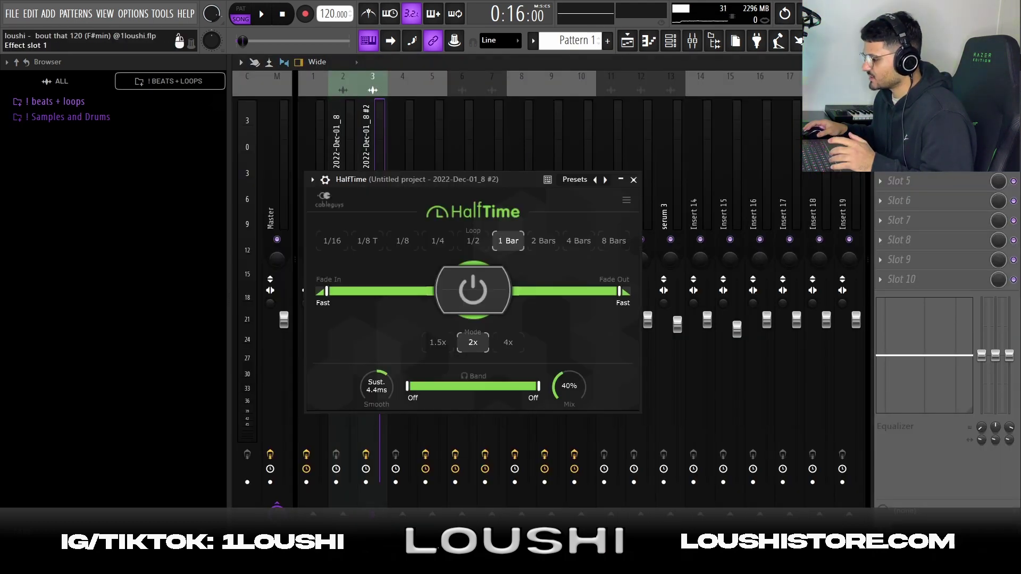
{"action": "left_click", "coordinate": [914, 122]}
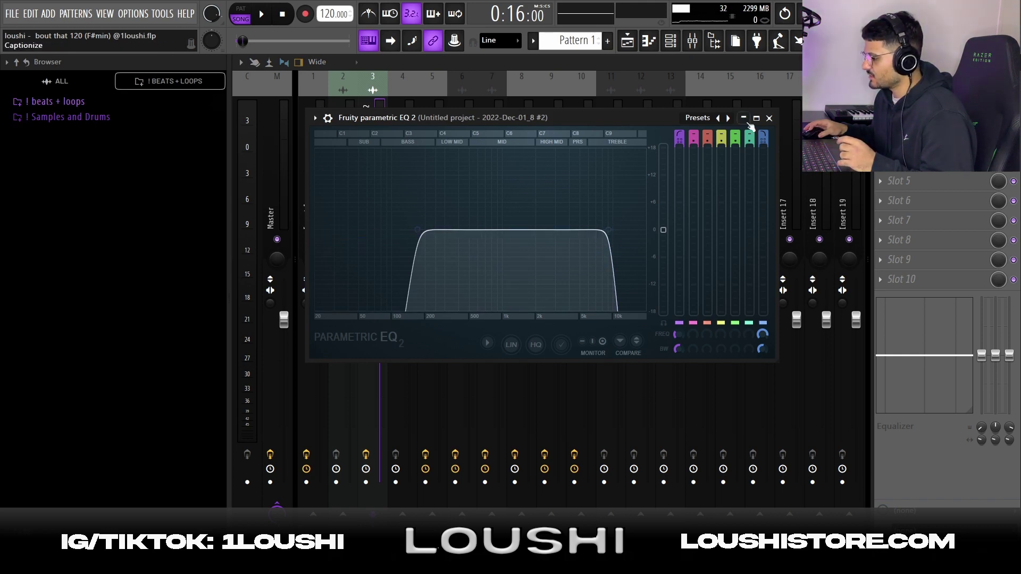
Return to the playlist and play back the pitched bell clips on Track 15 from bar 9.
{"action": "key", "text": "F5"}
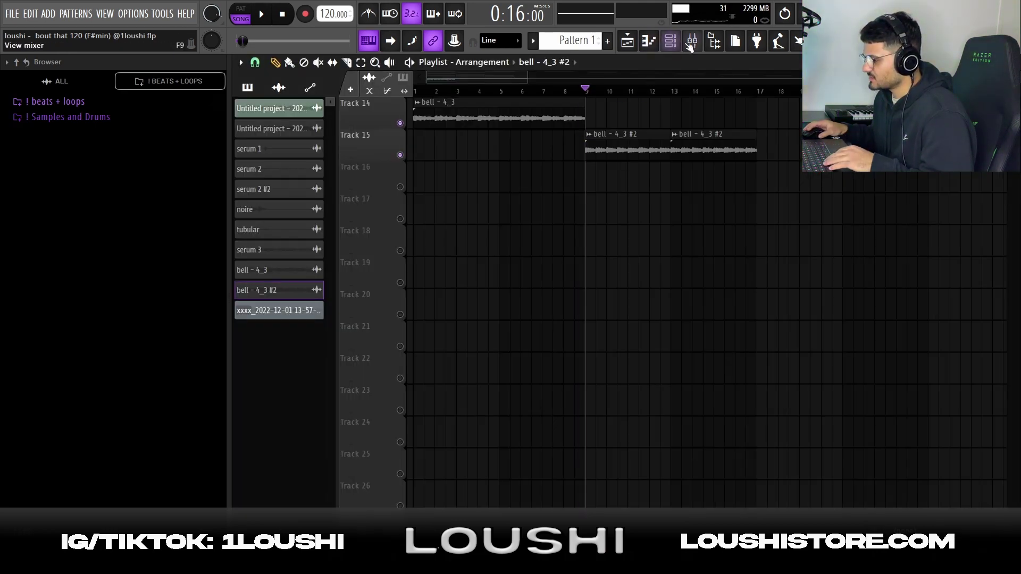
{"action": "key", "text": "space"}
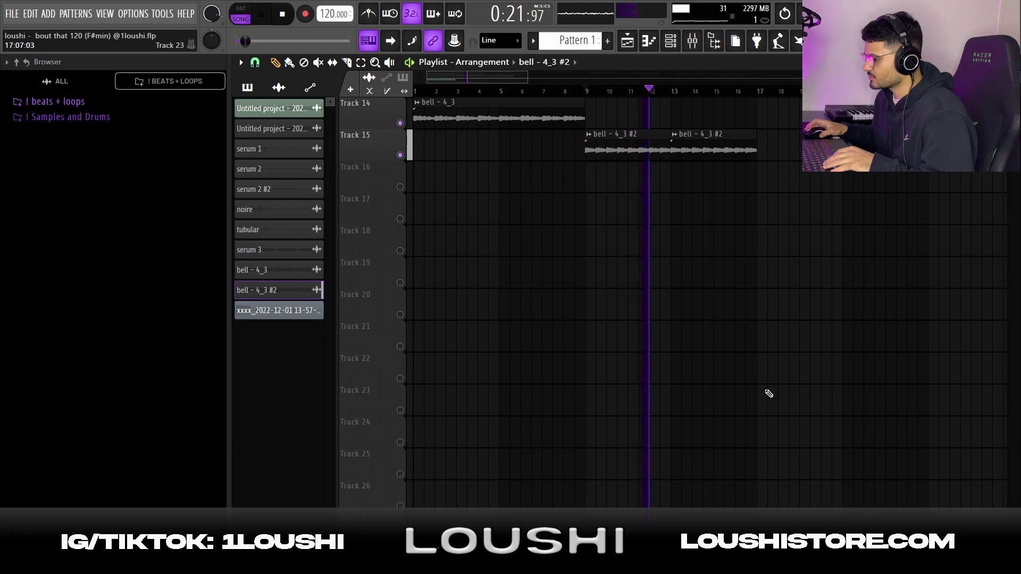
{"action": "key", "text": "space"}
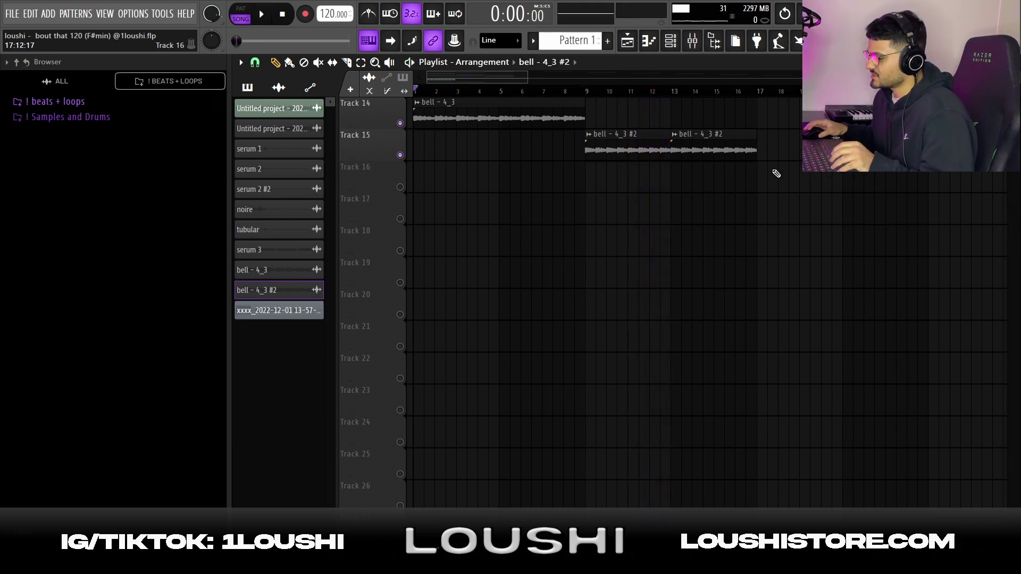
{"action": "left_click_drag", "start_coordinate": [739, 192], "coordinate": [413, 120]}
{"action": "left_click", "coordinate": [400, 155], "text": "ctrl"}
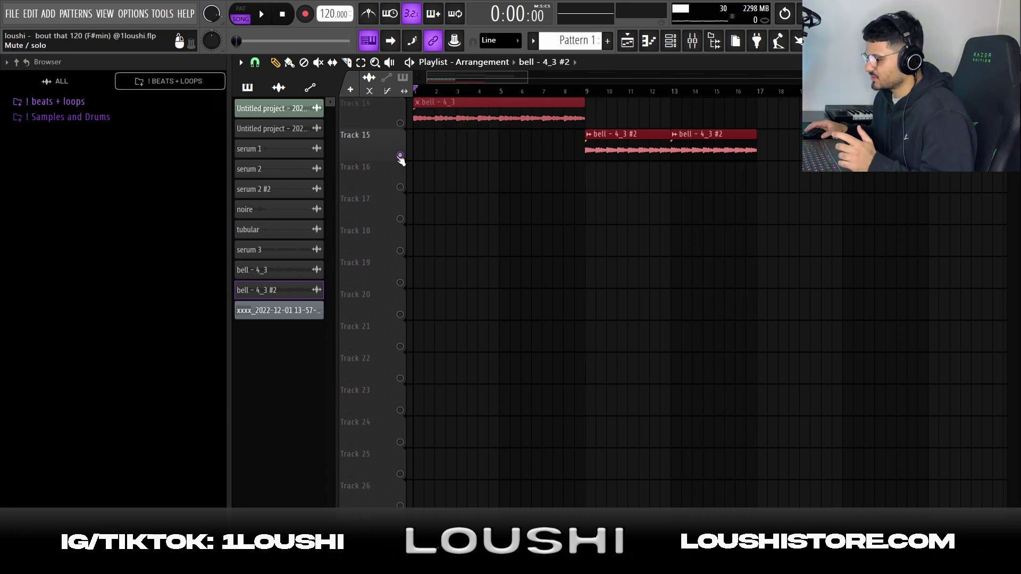
{"action": "left_click", "coordinate": [399, 152], "text": "ctrl"}
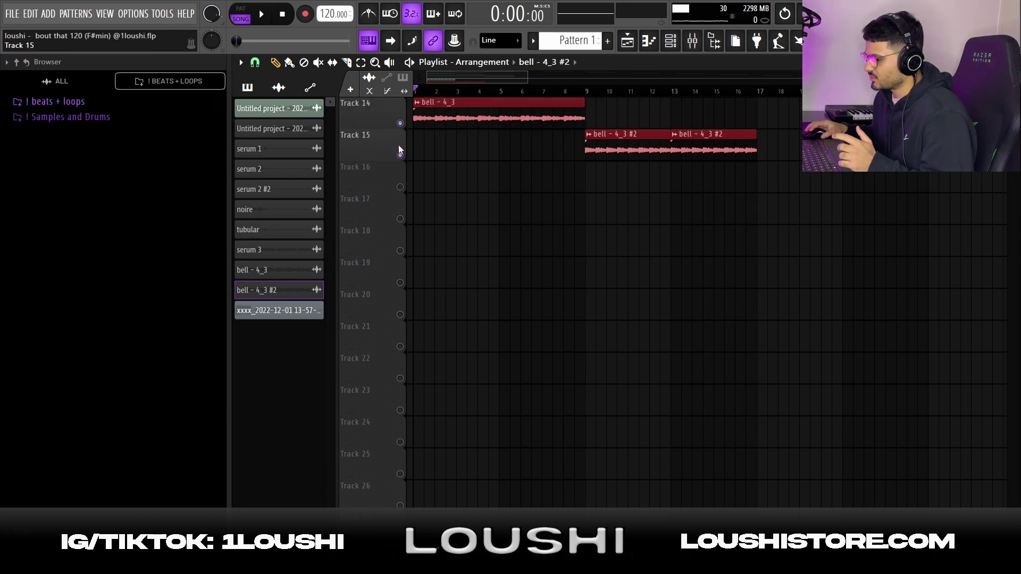
Place the Pattern 1 clip at bar 1 on Track 16 and open its channel rack.
{"action": "left_click", "coordinate": [581, 48]}
{"action": "left_click_drag", "start_coordinate": [448, 171], "coordinate": [390, 175]}
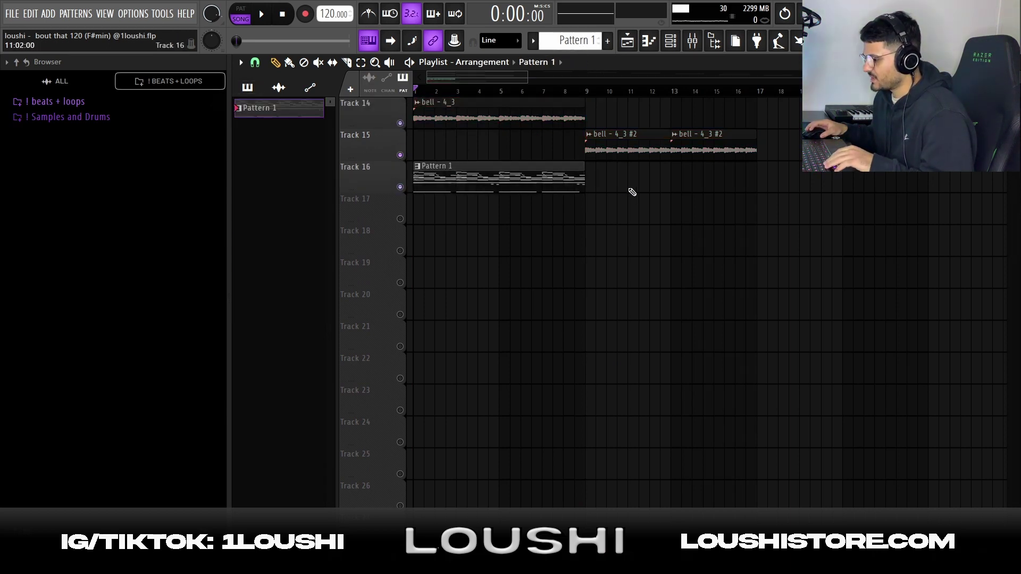
{"action": "double_click", "coordinate": [489, 183]}
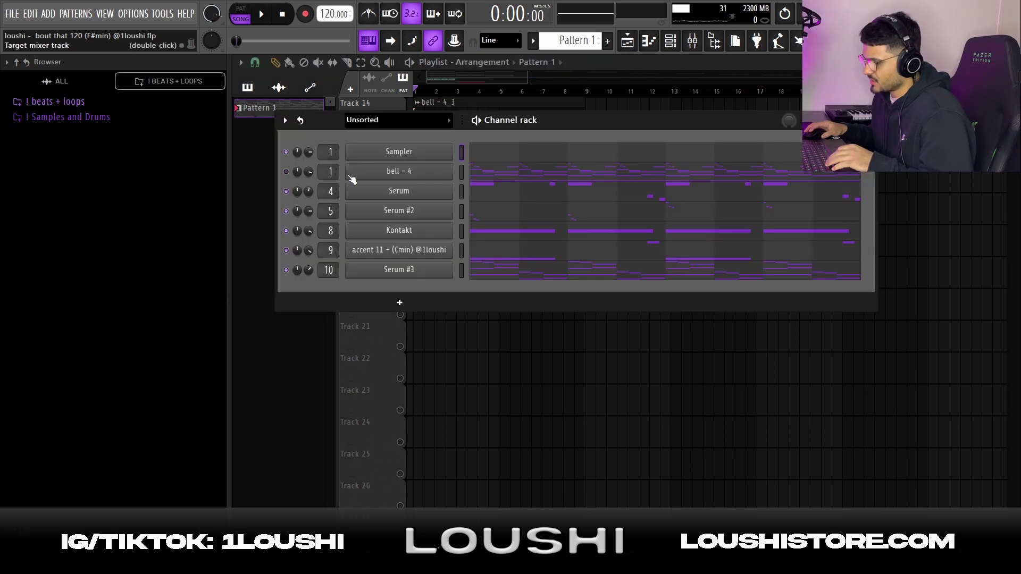
{"action": "left_click", "coordinate": [514, 180]}
{"action": "key", "text": "Escape"}
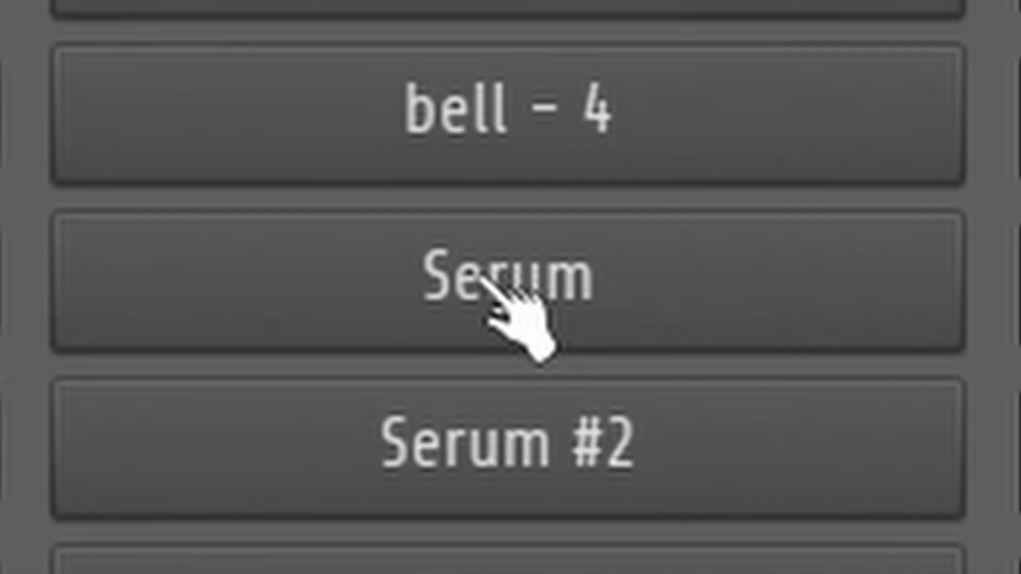
Inspect the Serum channel's Synth - Horror preset and play back its notes in the piano roll.
{"action": "left_click", "coordinate": [765, 342]}
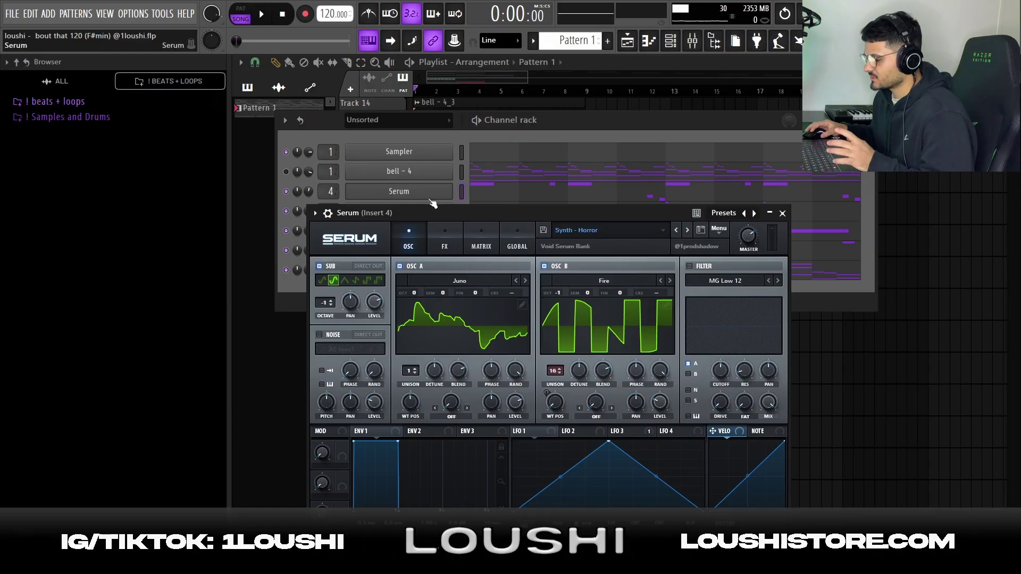
{"action": "left_click", "coordinate": [581, 233]}
{"action": "mouse_move", "coordinate": [595, 294]}
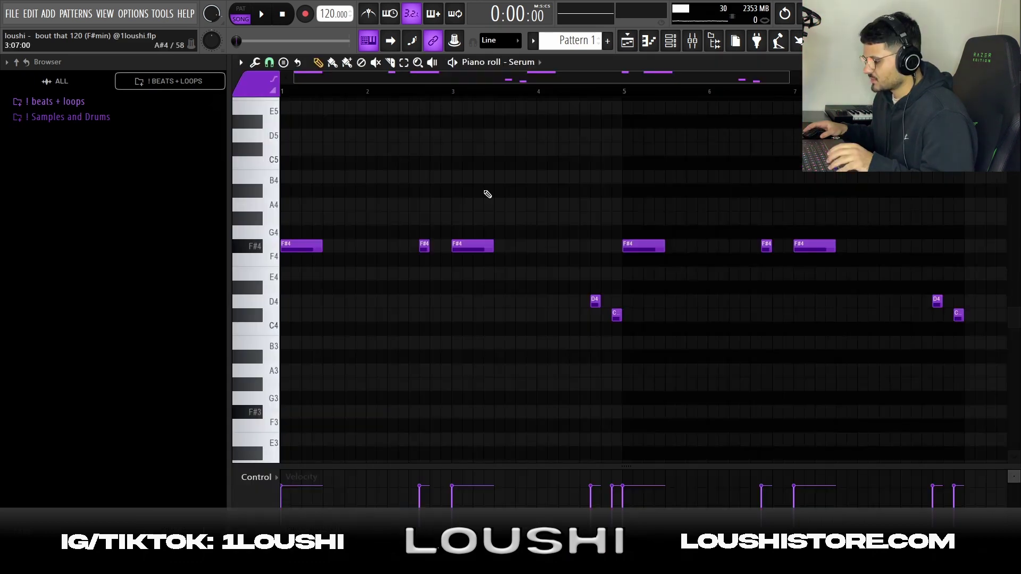
{"action": "scroll", "coordinate": [587, 96], "scroll_direction": "down", "scroll_amount": 1}
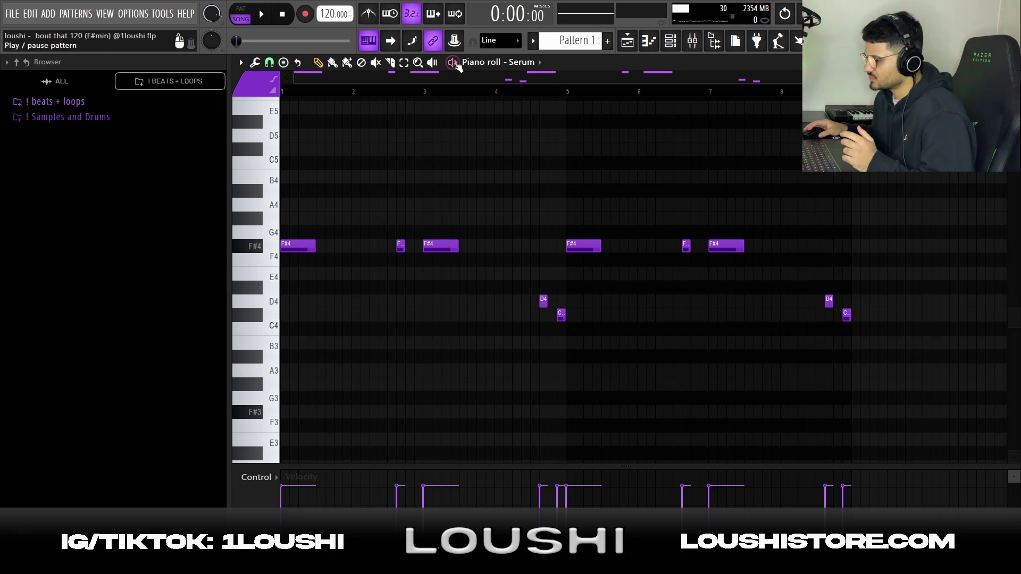
{"action": "key", "text": "space"}
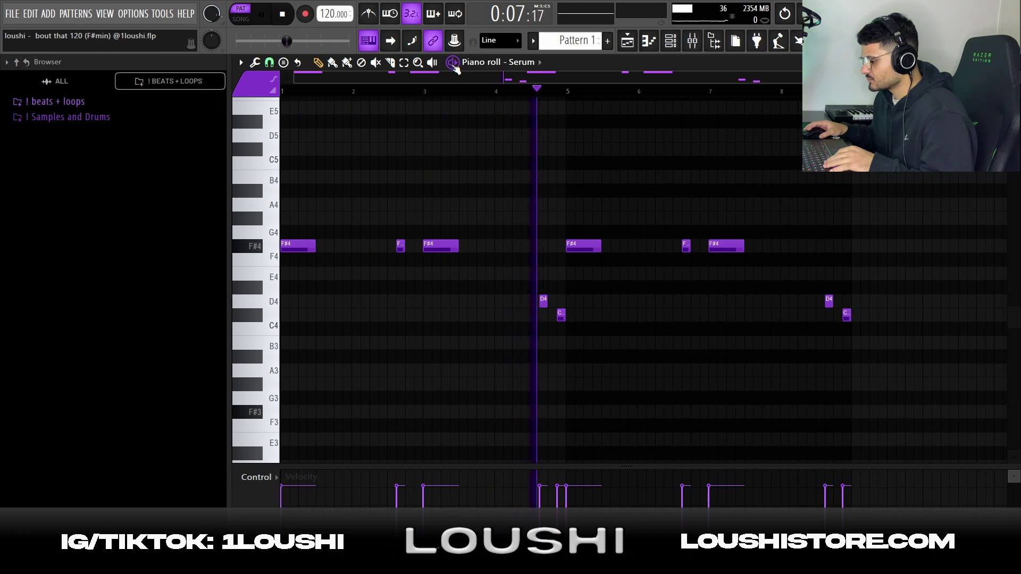
{"action": "key", "text": "space"}
Check the Serum channel's mixer track, Insert 4, and return to the playlist.
{"action": "left_click", "coordinate": [692, 43]}
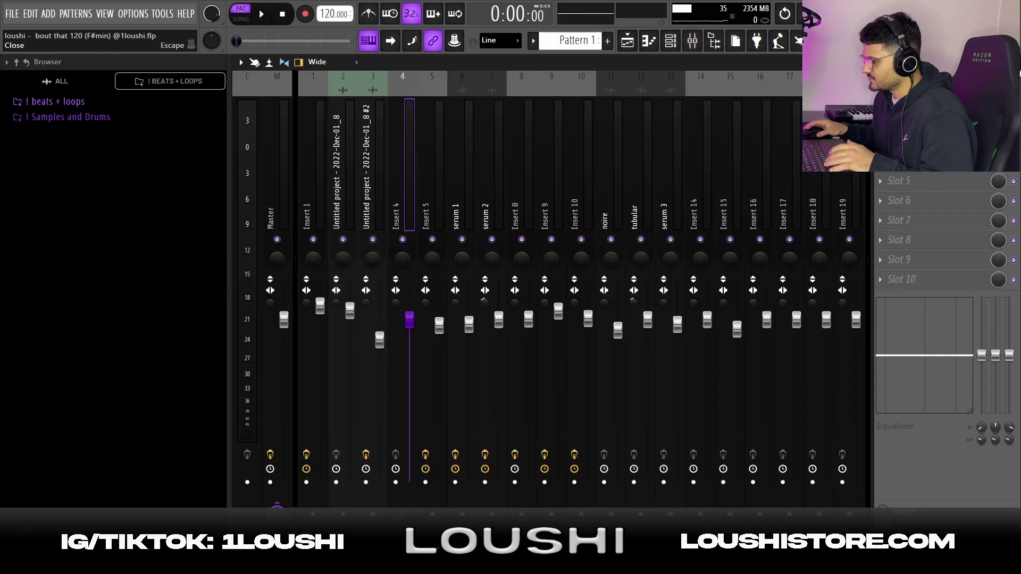
{"action": "left_click", "coordinate": [1015, 65]}
{"action": "key", "text": "F5"}
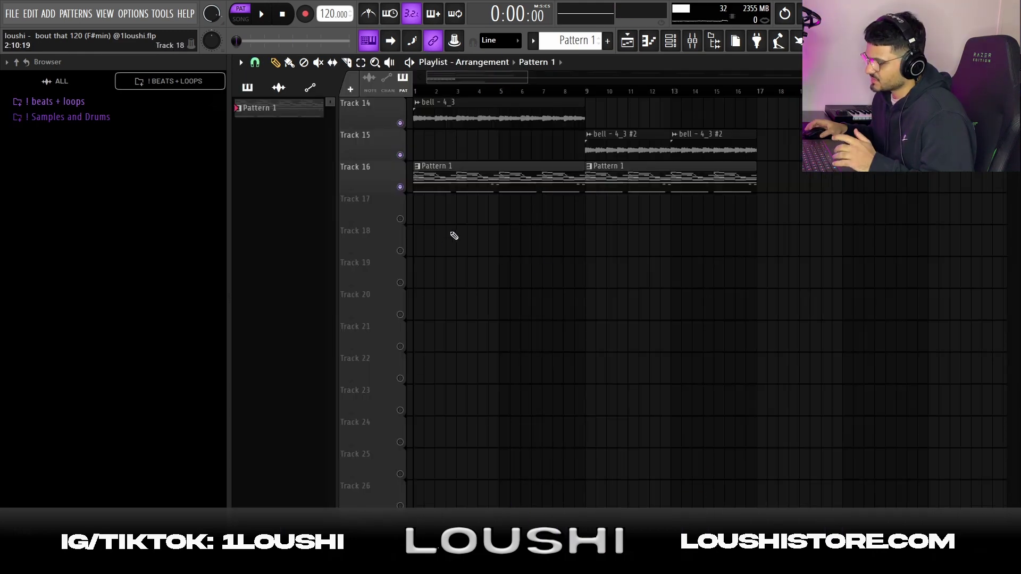
Move the Pattern 1 clips down to Track 17, place the serum 1 audio clip at bar 1 on Track 16, and switch to song mode.
{"action": "left_click_drag", "start_coordinate": [698, 212], "coordinate": [501, 190]}
{"action": "left_click_drag", "start_coordinate": [434, 190], "coordinate": [435, 215]}
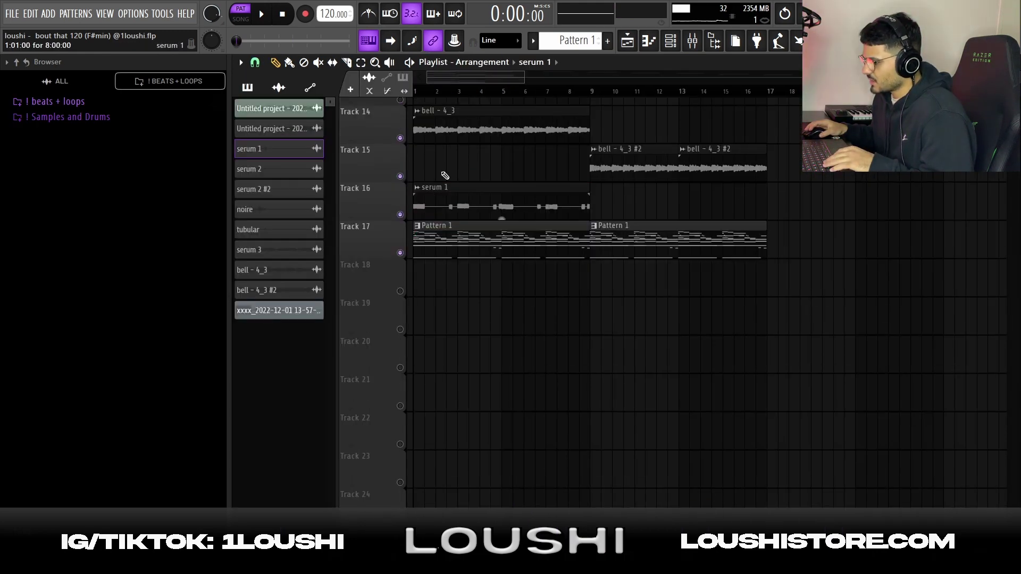
{"action": "key", "text": "l"}
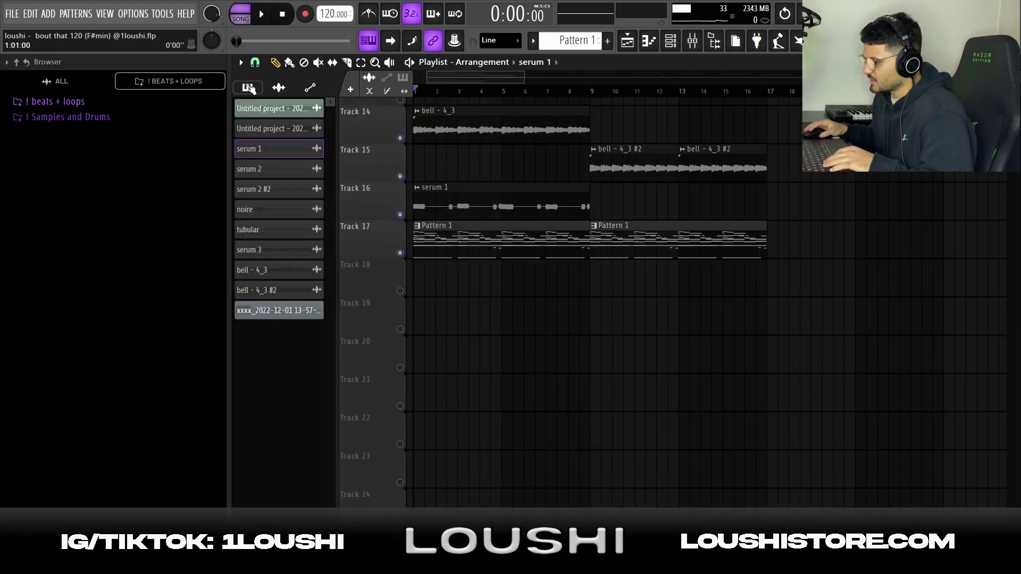
Review the Fruity parametric EQ 2 curve on the serum 1 mixer track and return to the playlist.
{"action": "left_click", "coordinate": [692, 48]}
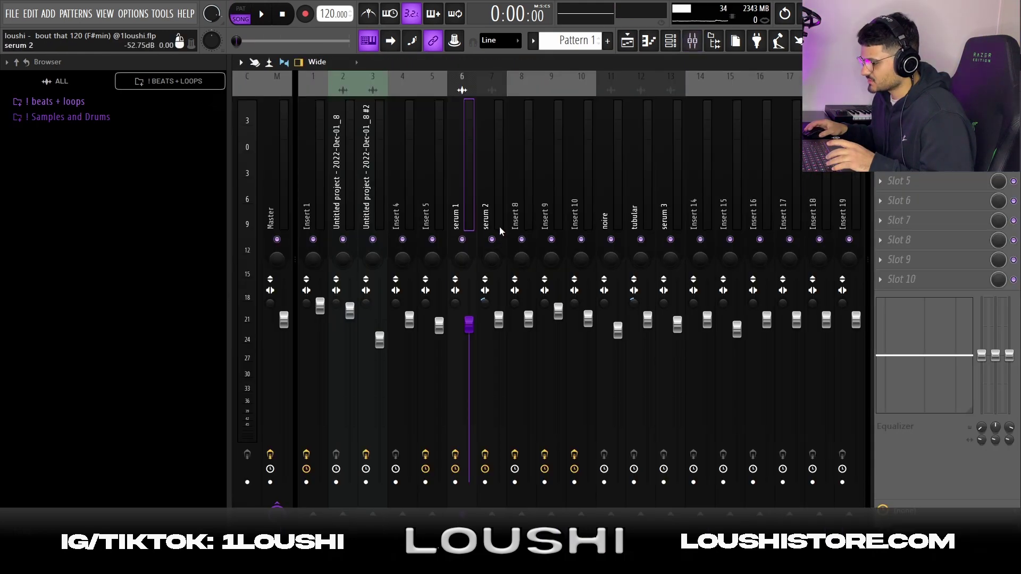
{"action": "left_click_drag", "start_coordinate": [513, 208], "coordinate": [472, 211]}
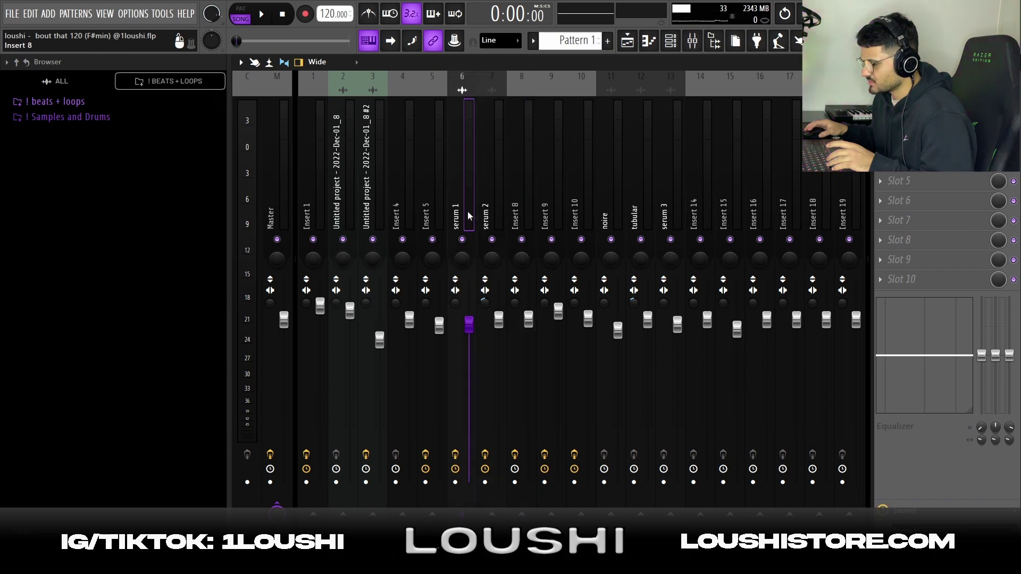
{"action": "left_click", "coordinate": [904, 102]}
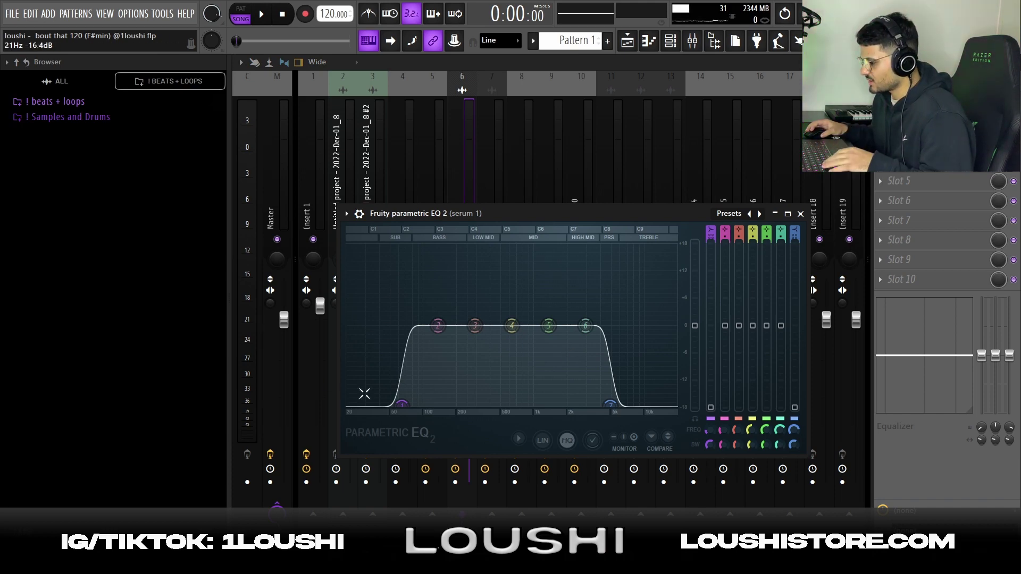
{"action": "key", "text": "F5"}
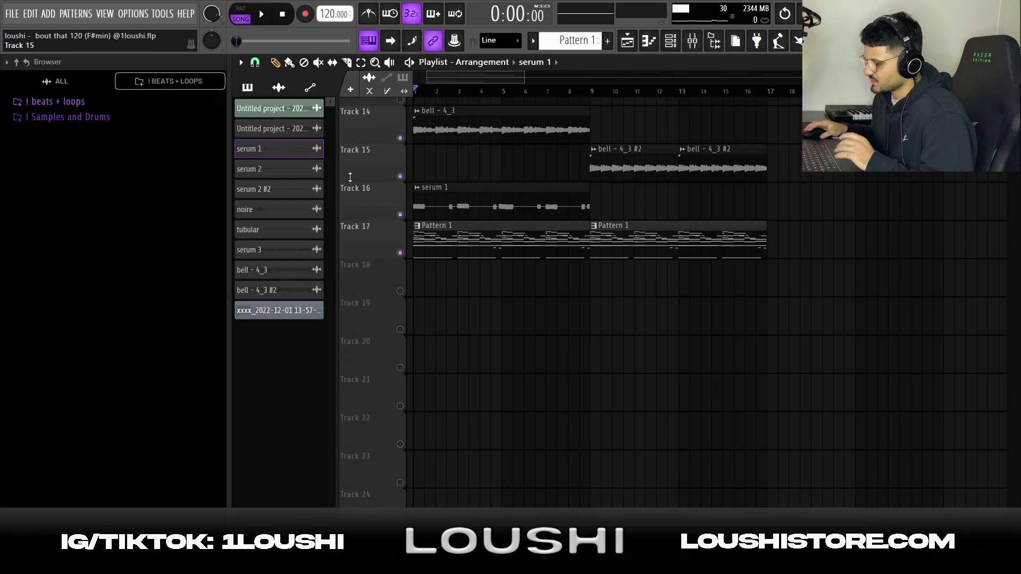
Mute Track 17 and play back the bell and serum 1 clips together from bar 1.
{"action": "left_click", "coordinate": [405, 258]}
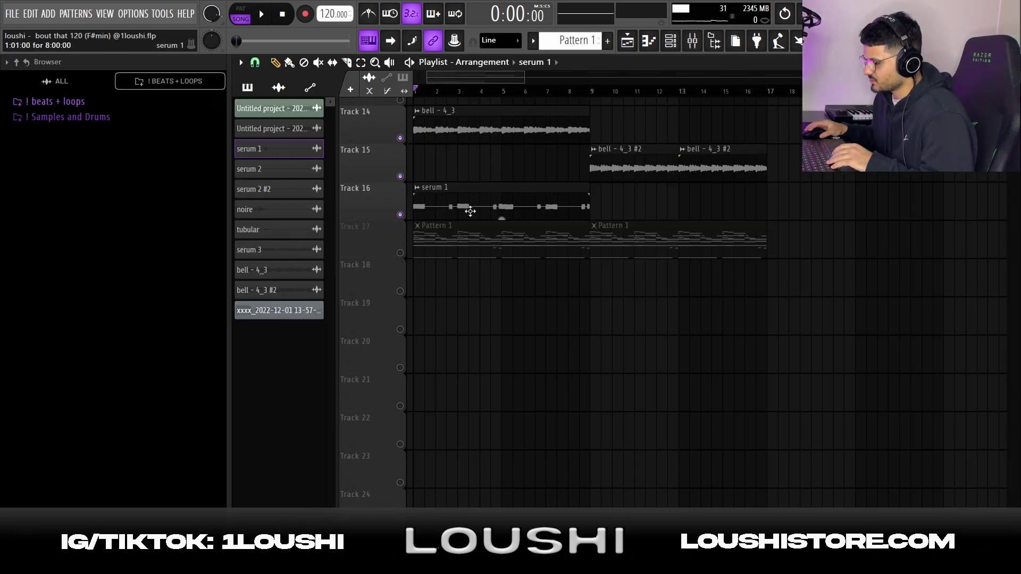
{"action": "key", "text": "space"}
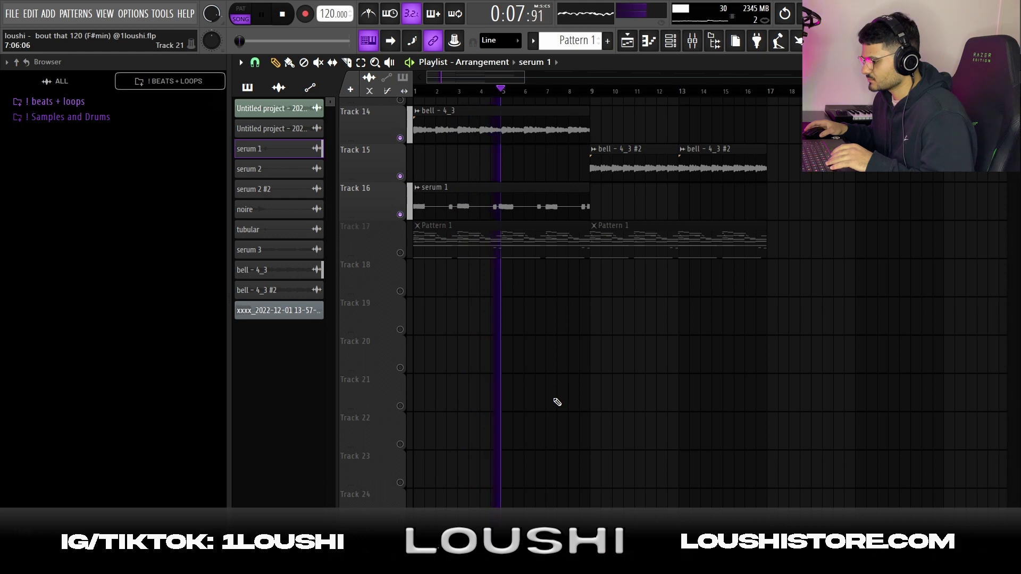
{"action": "key", "text": "space"}
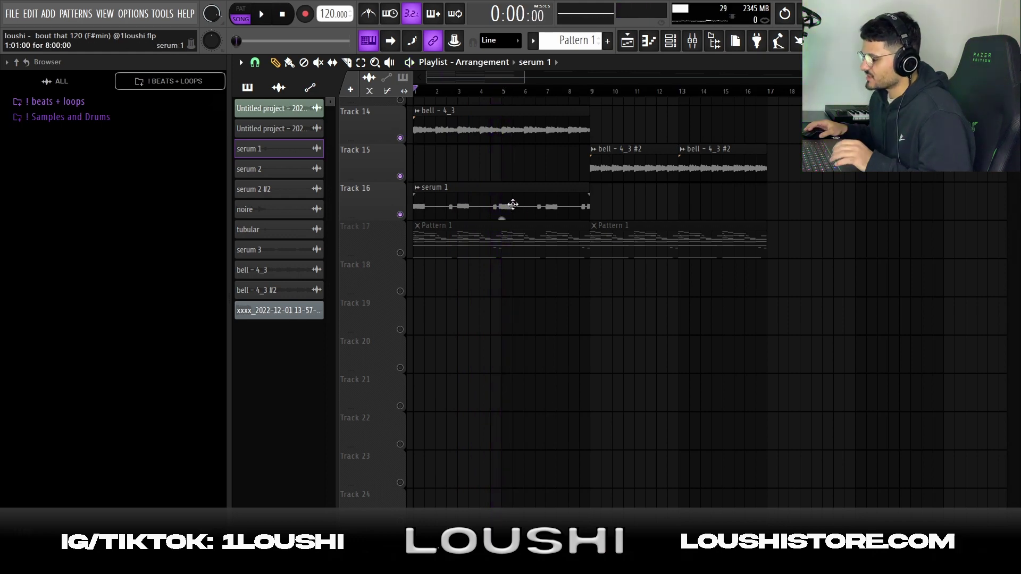
Try duplicating the serum 1 clip to bar 9 on Track 16 and delete the copy.
{"action": "left_click", "coordinate": [487, 200]}
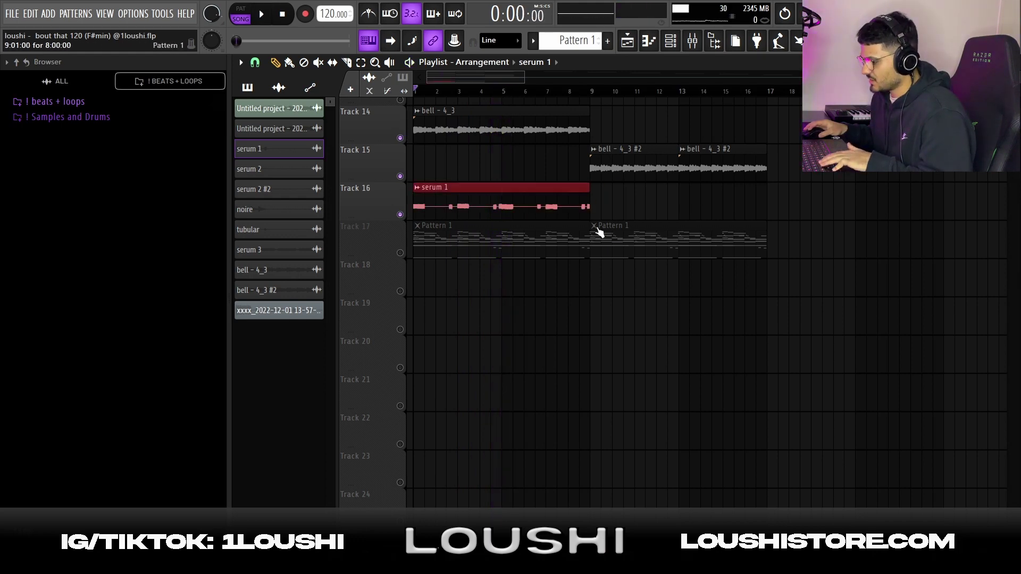
{"action": "key", "text": "ctrl+b"}
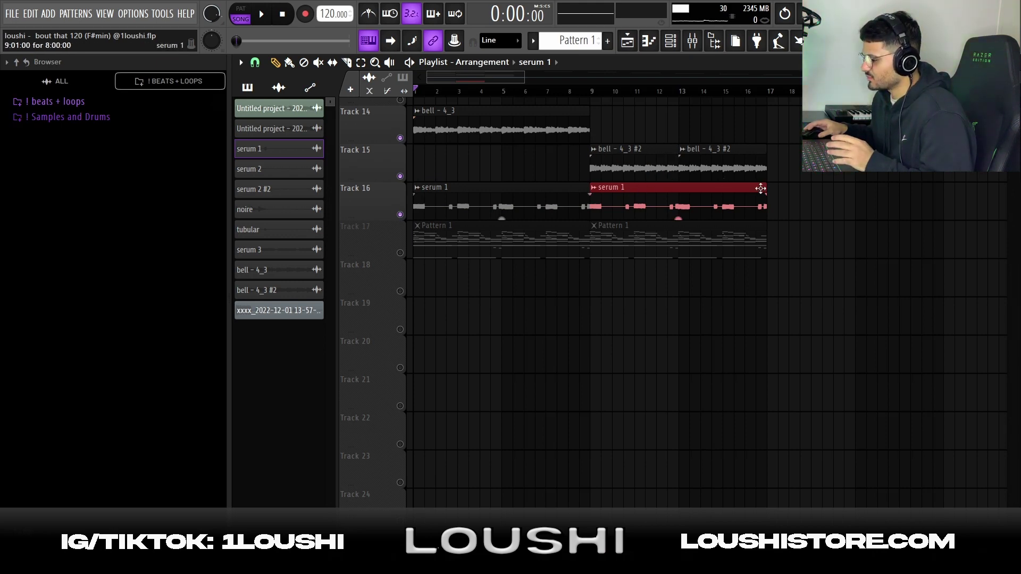
{"action": "left_click", "coordinate": [825, 213], "text": "ctrl"}
{"action": "right_click", "coordinate": [638, 211]}
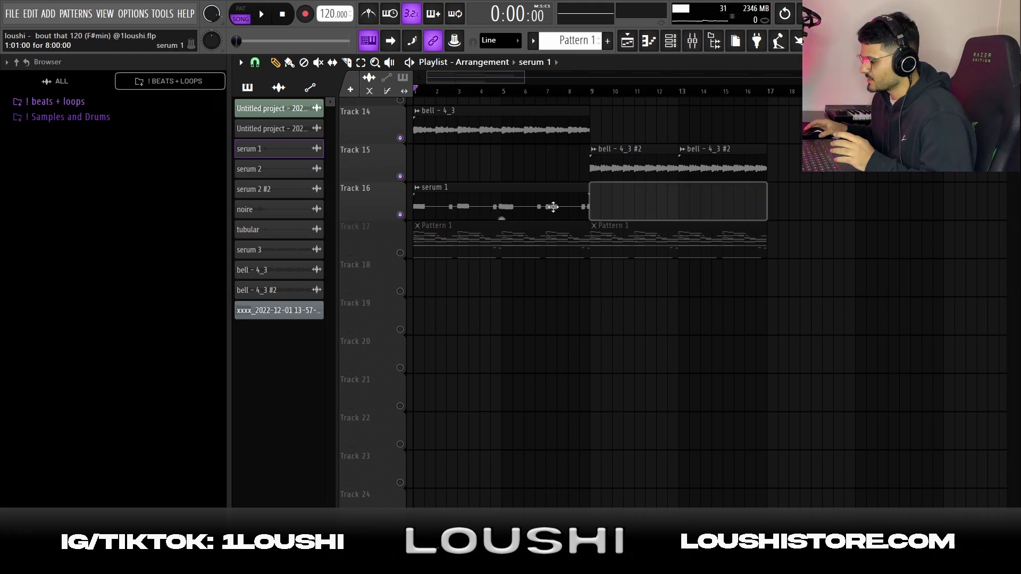
Unmute Track 17 and inspect the Serum #2 channel's Lead - Astro preset and its Void Serum Bank preset list.
{"action": "left_click", "coordinate": [400, 253]}
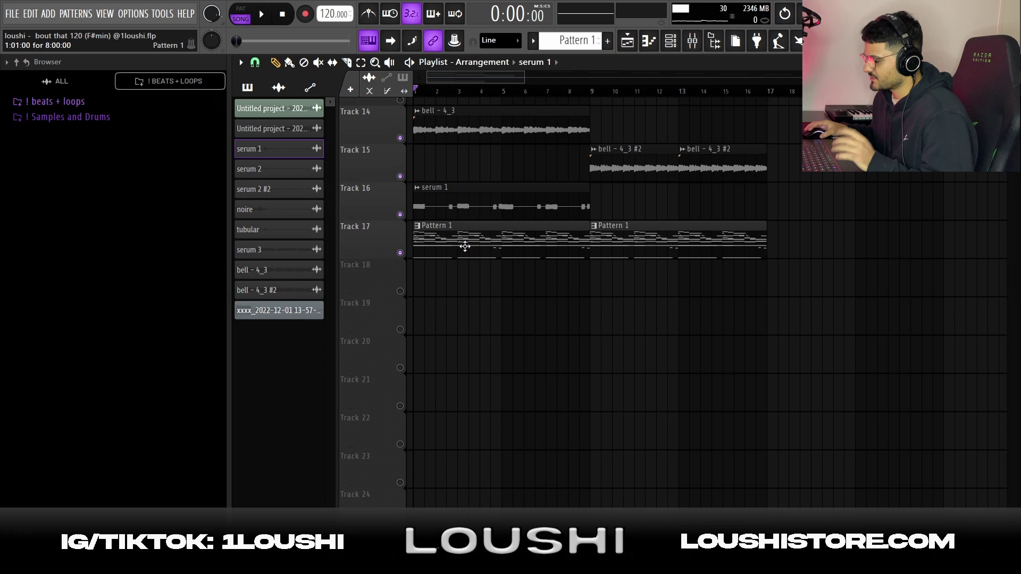
{"action": "left_click", "coordinate": [671, 42]}
{"action": "left_click_drag", "start_coordinate": [564, 290], "coordinate": [508, 232]}
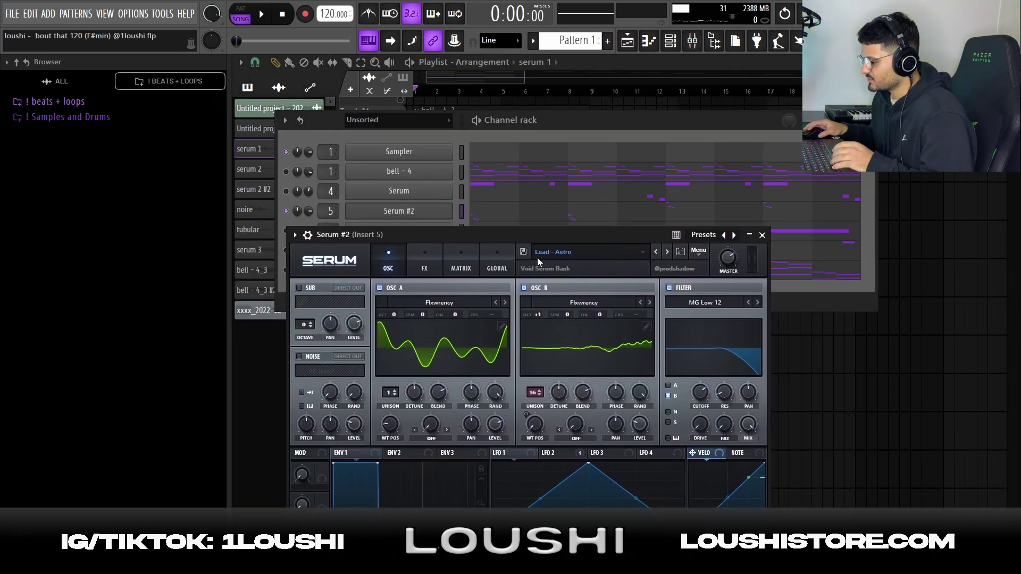
{"action": "left_click", "coordinate": [547, 254]}
{"action": "mouse_move", "coordinate": [589, 314]}
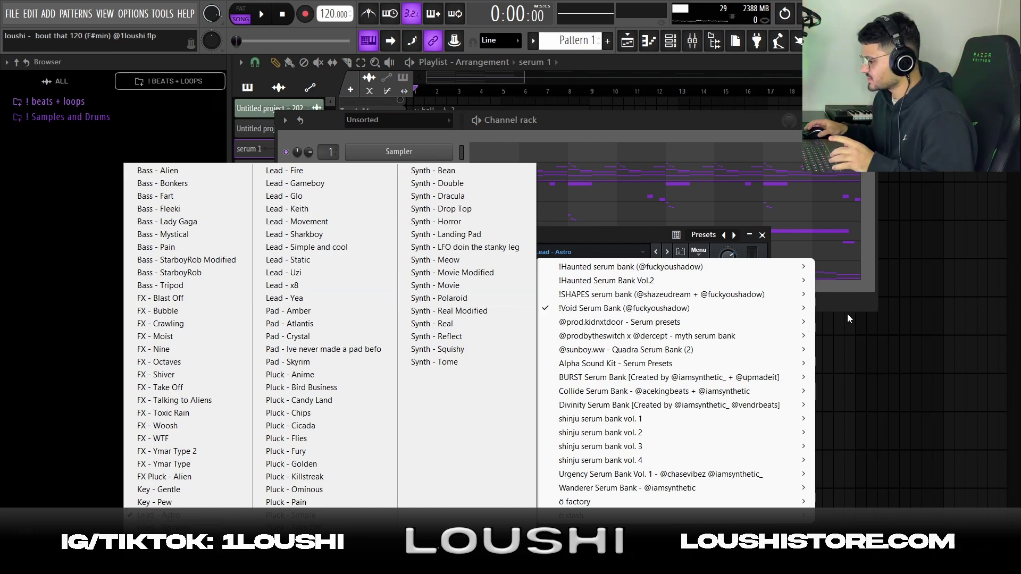
{"action": "left_click", "coordinate": [857, 289]}
Open the Serum #2 piano roll and highlight its three-note groups at bars 1 and 3.
{"action": "left_click", "coordinate": [514, 217]}
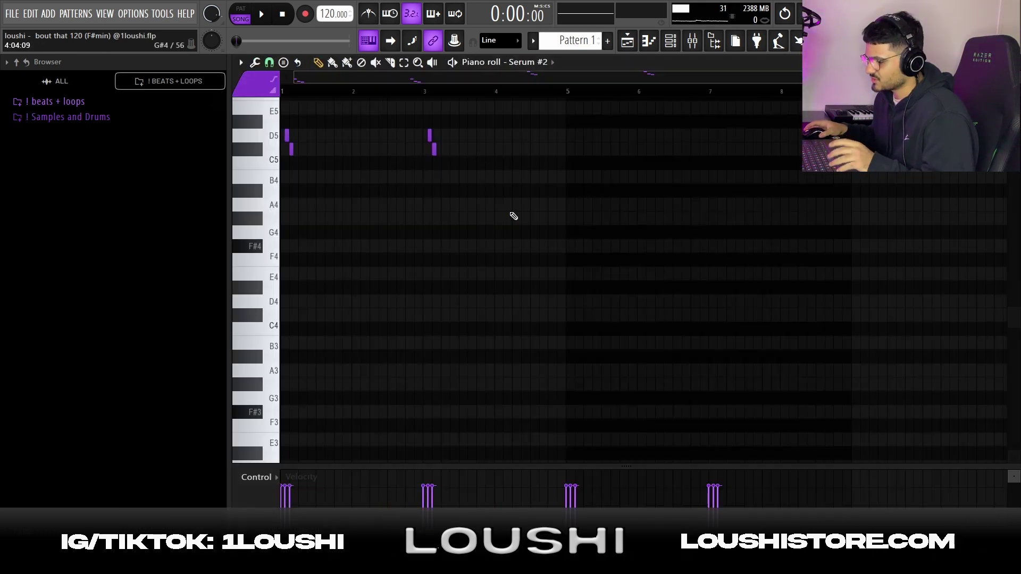
{"action": "left_click_drag", "start_coordinate": [375, 394], "coordinate": [284, 274]}
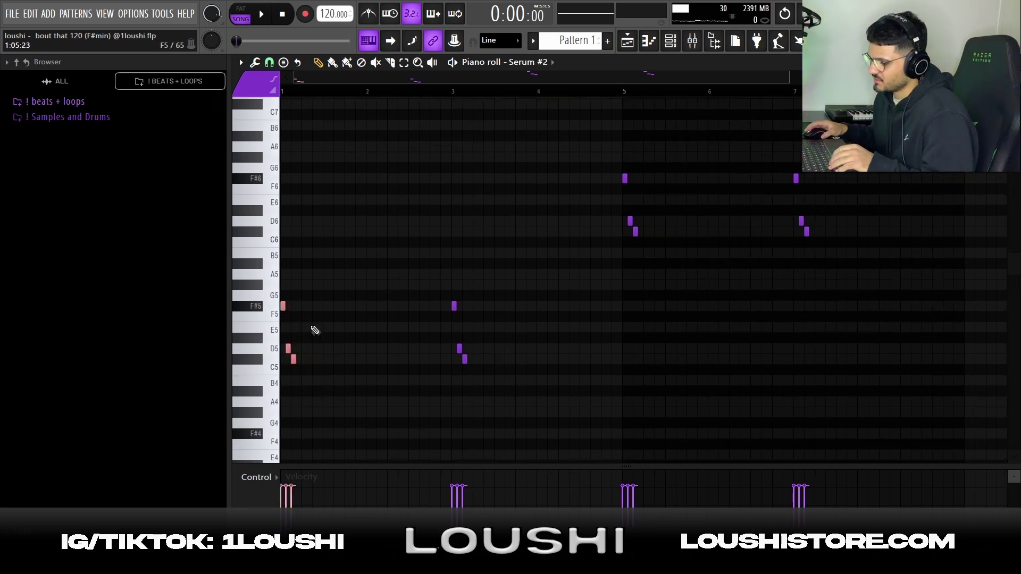
{"action": "left_click_drag", "start_coordinate": [482, 380], "coordinate": [393, 280]}
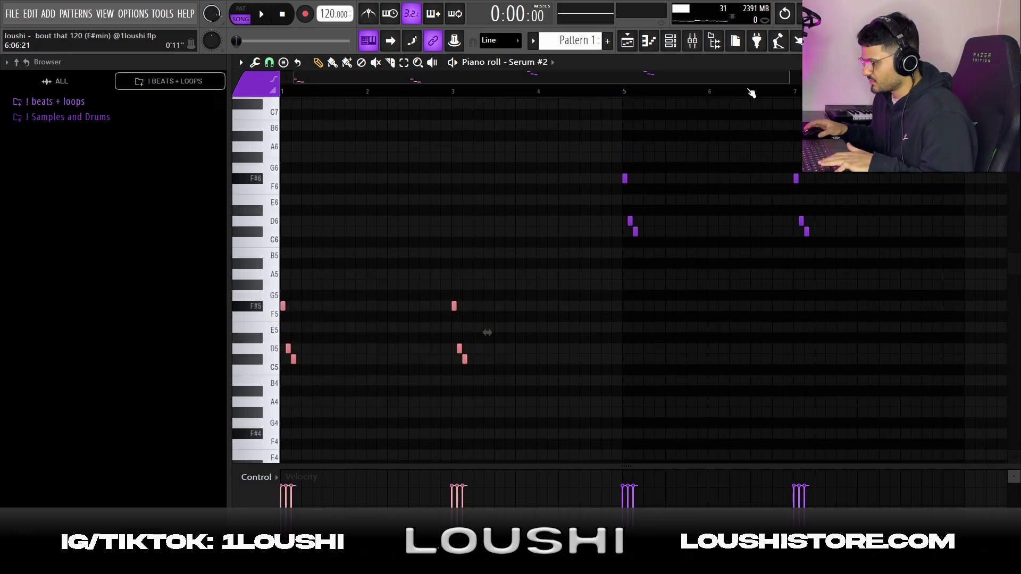
Highlight the matching high notes at bars 1 and 3 in the bell - 4 piano roll to compare them with the Serum #2 part.
{"action": "left_click", "coordinate": [651, 44]}
{"action": "left_click", "coordinate": [484, 176]}
{"action": "key", "text": "ctrl+v"}
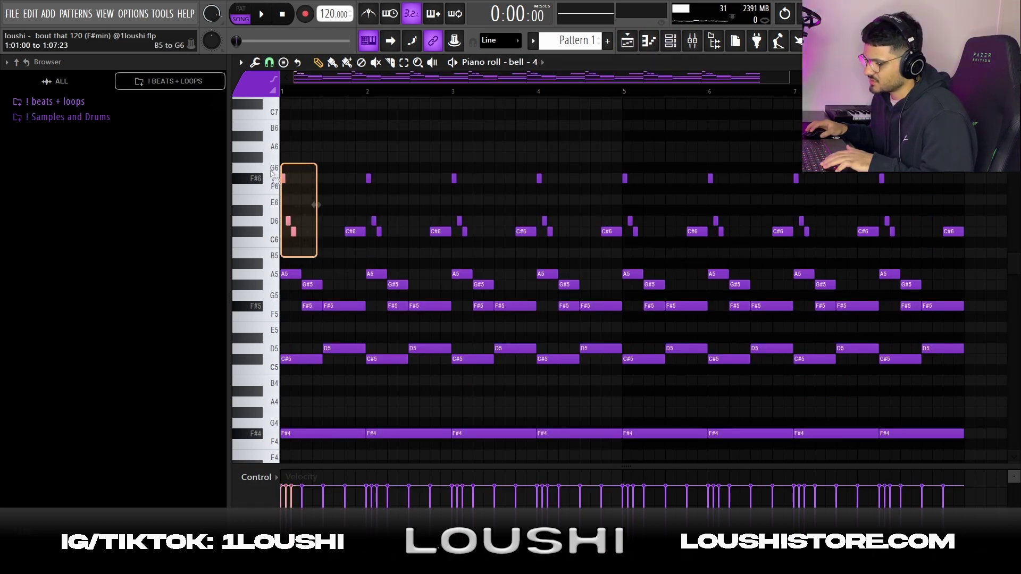
{"action": "key", "text": "ctrl+Up"}
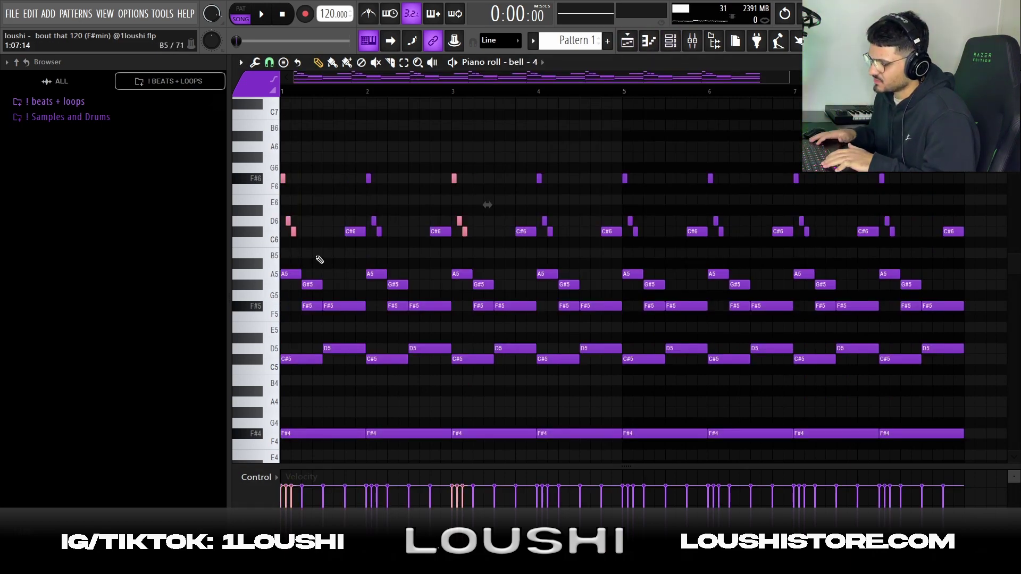
{"action": "key", "text": "Down"}
{"action": "key", "text": "Down"}
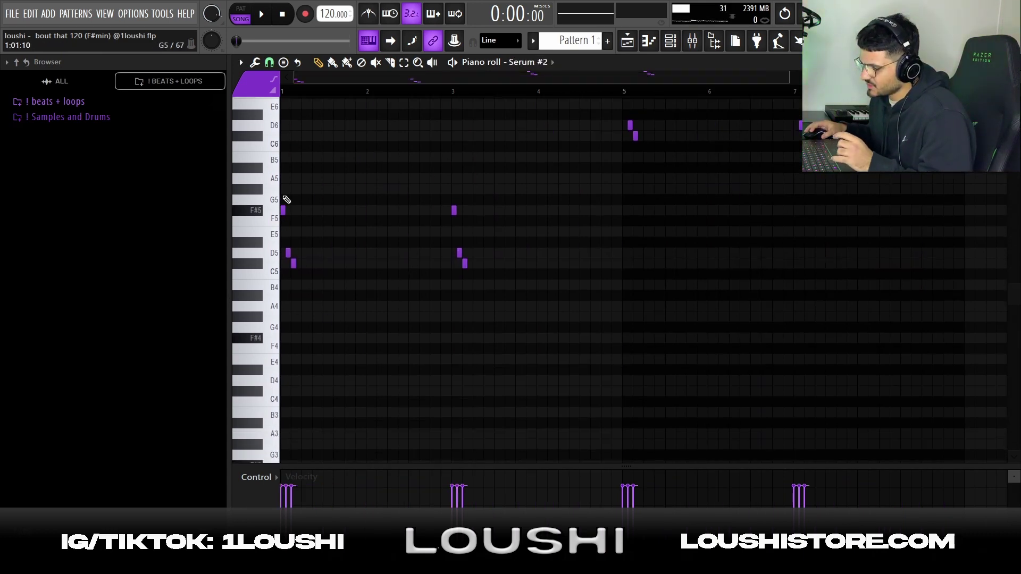
Examine the higher note groups at bars 5 and 7 in the Serum #2 piano roll and play the part back from bar 1.
{"action": "scroll", "coordinate": [535, 267], "scroll_direction": "down", "scroll_amount": 2}
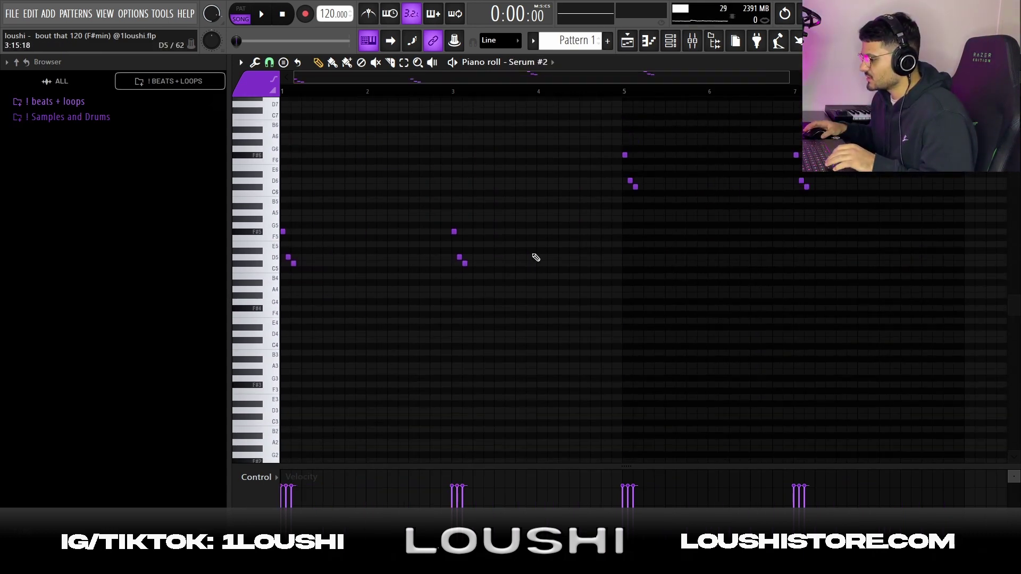
{"action": "left_click_drag", "start_coordinate": [897, 245], "coordinate": [609, 134]}
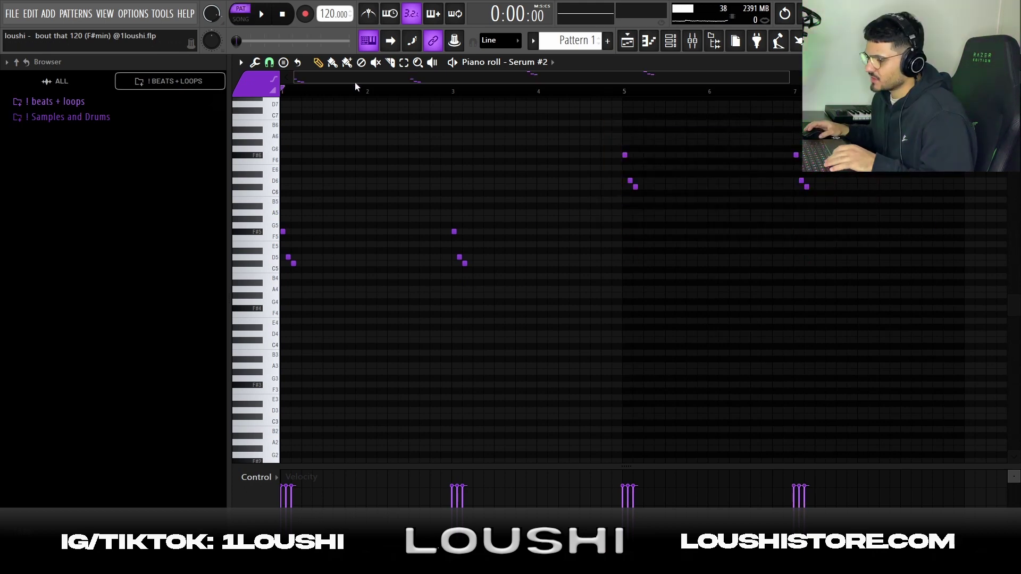
{"action": "key", "text": "space"}
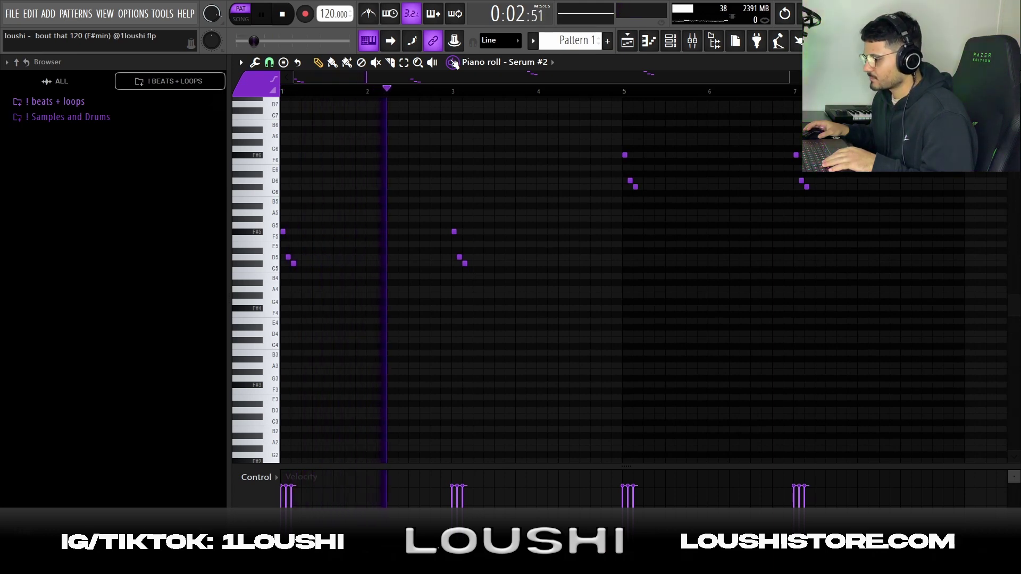
{"action": "key", "text": "space"}
Review the EchoBoy delay settings on mixer track Insert 5 and return to the Serum #2 piano roll.
{"action": "left_click", "coordinate": [692, 55]}
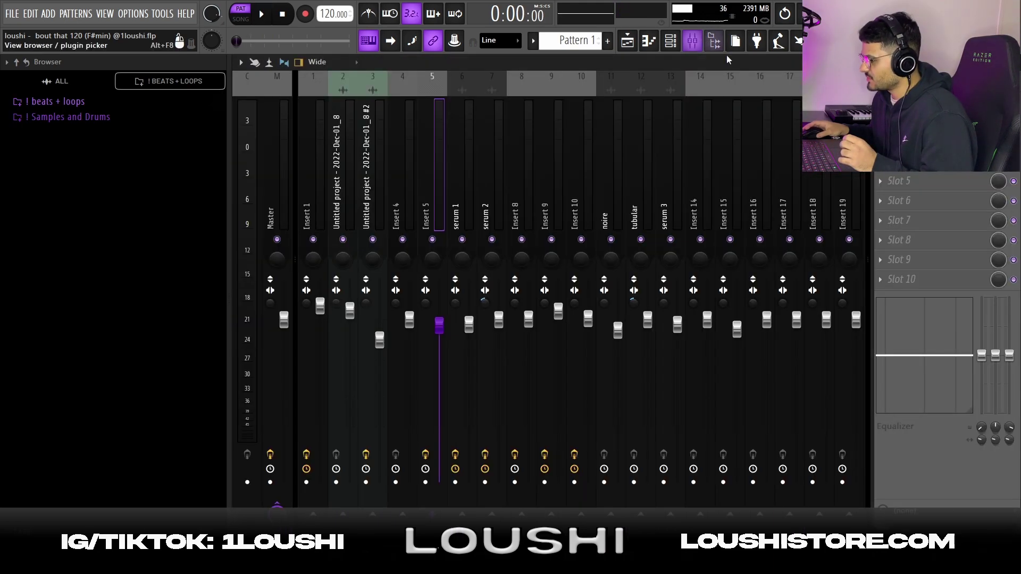
{"action": "left_click", "coordinate": [912, 122]}
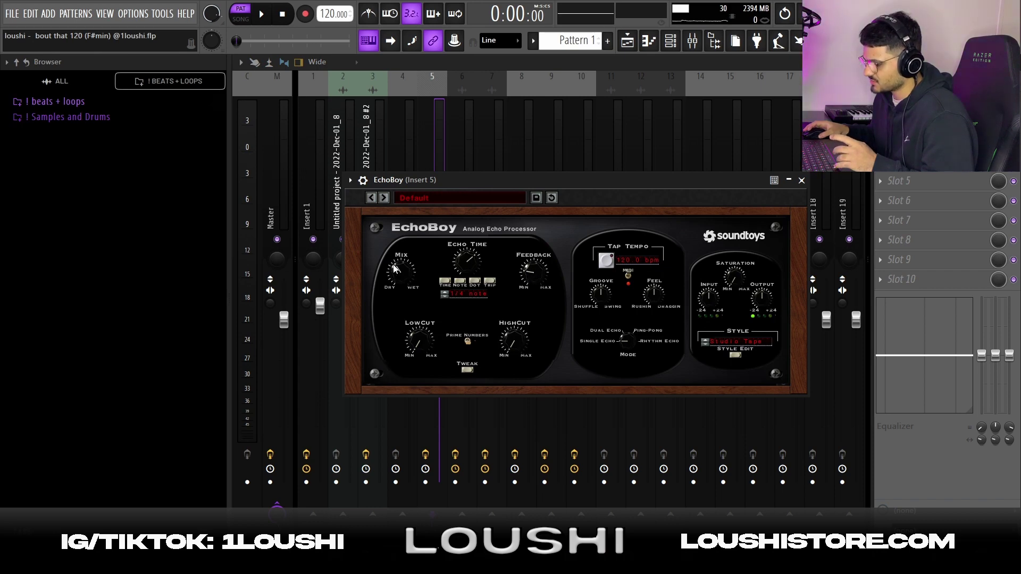
{"action": "key", "text": "F7"}
{"action": "key", "text": "Escape"}
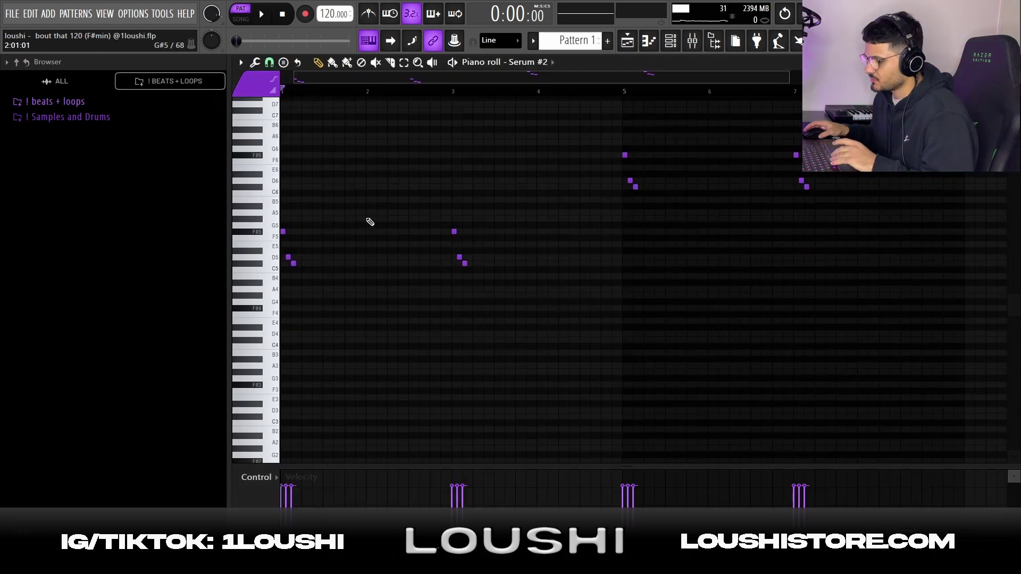
Play back Pattern 1 from bar 1 and again from the higher Serum #2 notes at bar 5.
{"action": "key", "text": "space"}
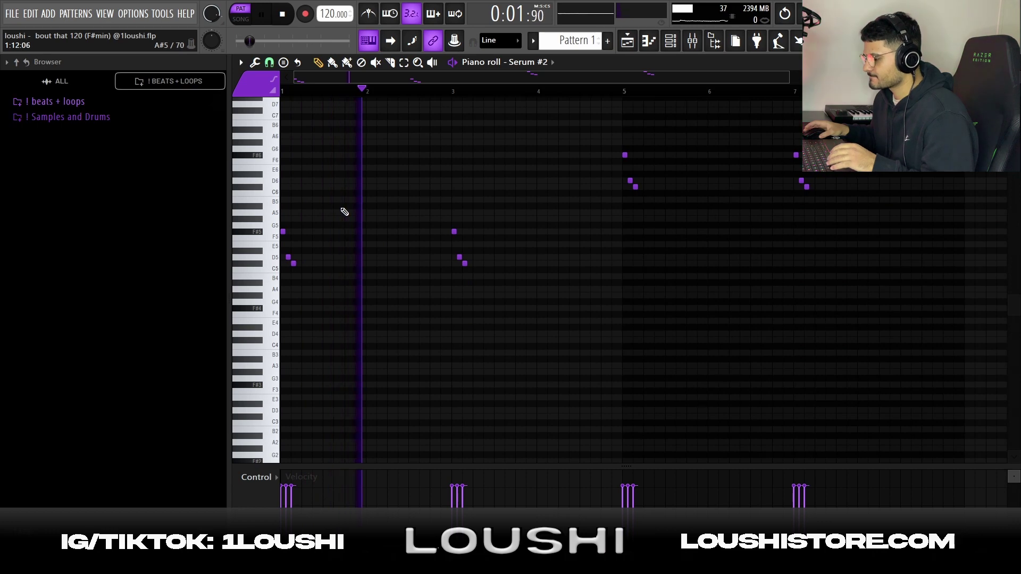
{"action": "left_click", "coordinate": [625, 91]}
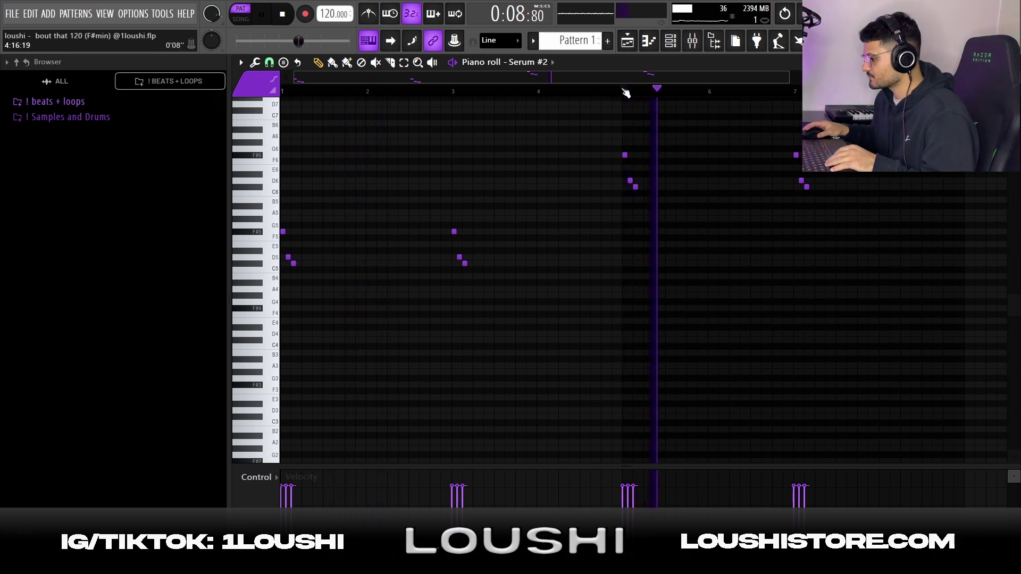
{"action": "key", "text": "space"}
Move the Pattern 1 clips down to the muted Track 18 and place the serum 2 audio clip at bar 1 on Track 17.
{"action": "key", "text": "F5"}
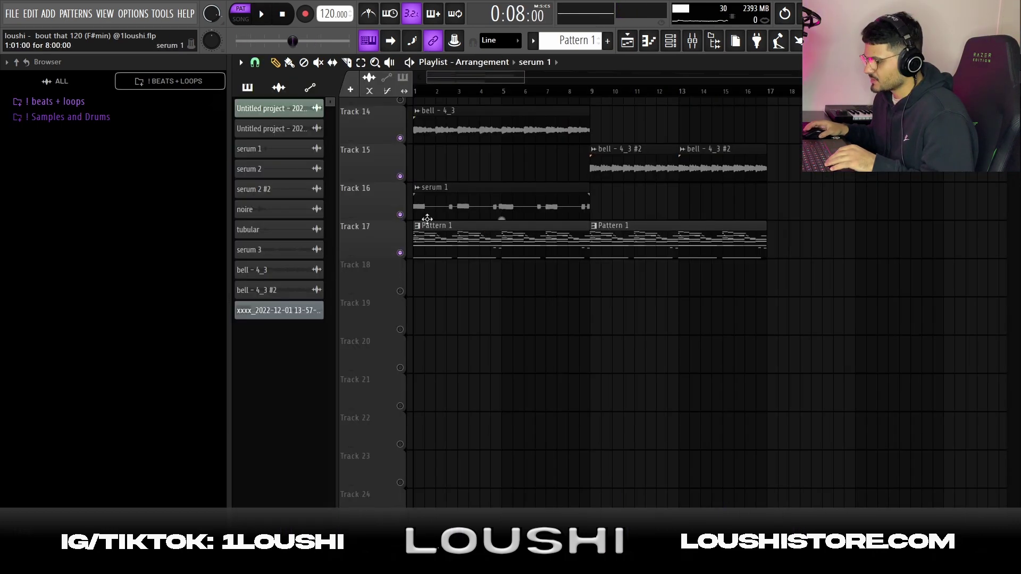
{"action": "left_click_drag", "start_coordinate": [461, 244], "coordinate": [436, 289]}
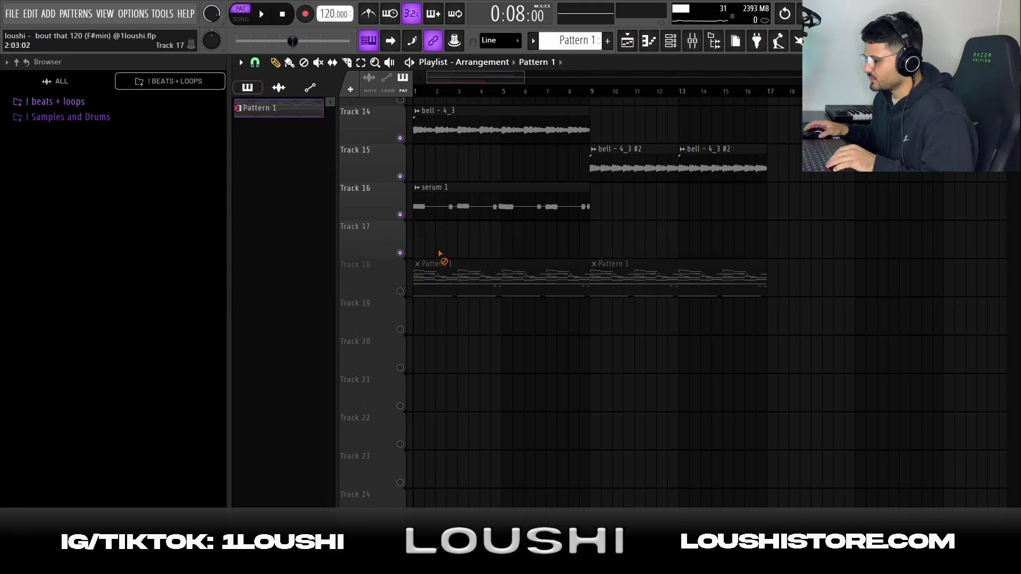
{"action": "scroll", "coordinate": [524, 273], "scroll_direction": "up", "scroll_amount": 4}
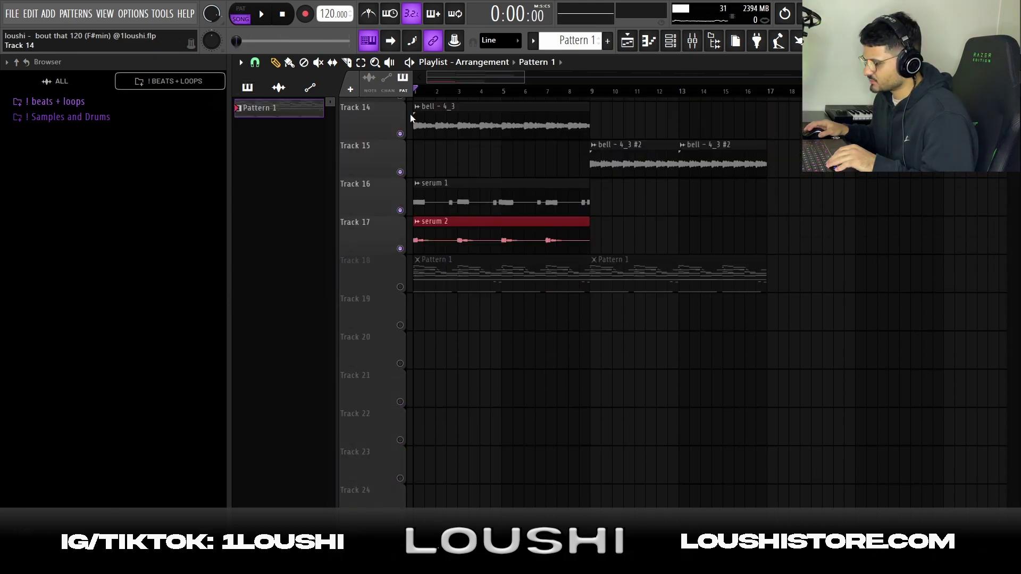
Play back the layered bell and serum clips from bar 1, and move the playback position to bar 9.
{"action": "left_click_drag", "start_coordinate": [410, 114], "coordinate": [513, 234]}
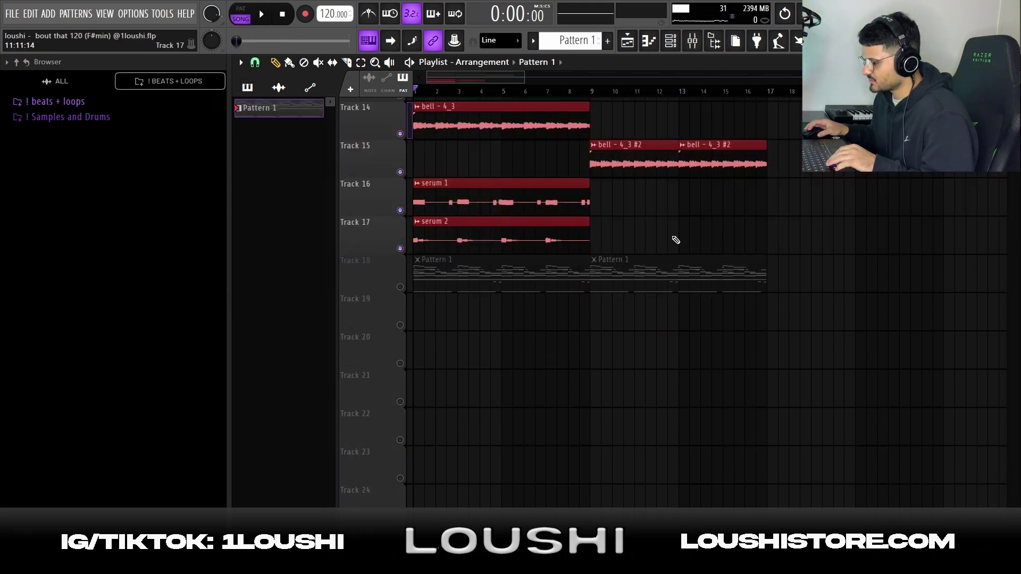
{"action": "left_click", "coordinate": [676, 240], "text": "ctrl"}
{"action": "key", "text": "space"}
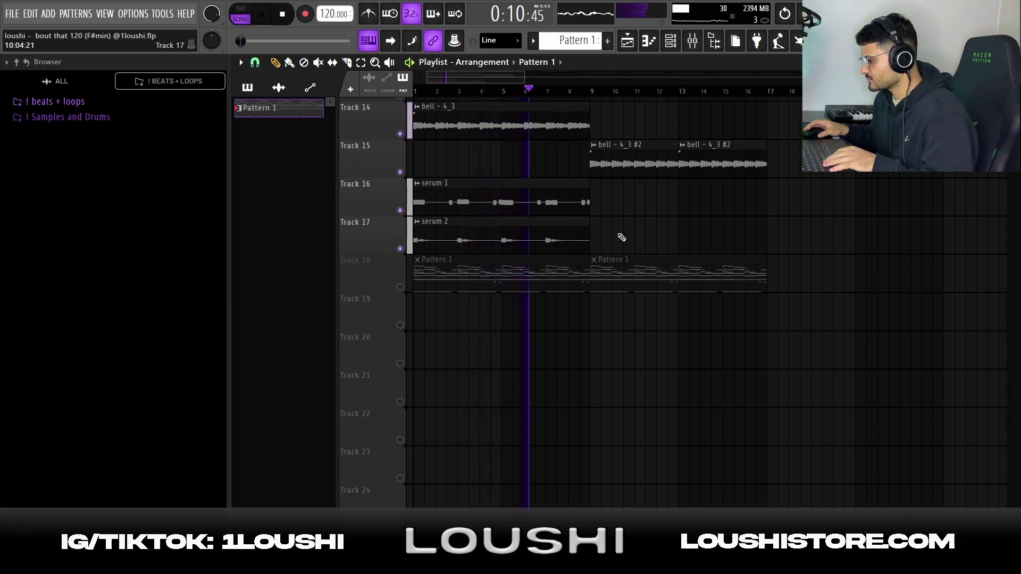
{"action": "key", "text": "space"}
{"action": "left_click", "coordinate": [592, 91]}
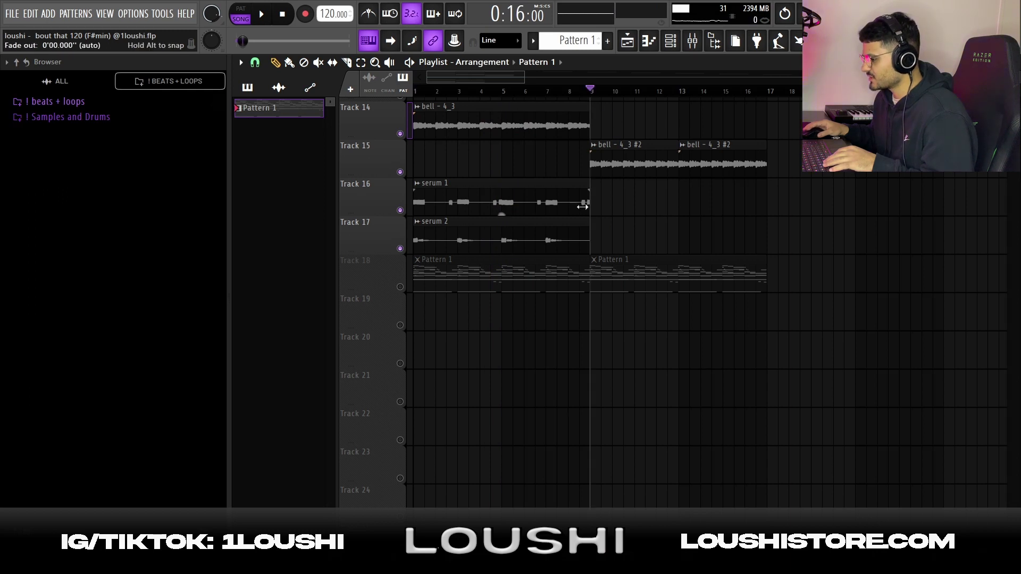
Move the muted Pattern 1 clips down to Track 19 and place a serum 2 clip at bar 9 on Track 18.
{"action": "left_click_drag", "start_coordinate": [484, 237], "coordinate": [660, 252]}
{"action": "left_click_drag", "start_coordinate": [812, 275], "coordinate": [472, 268]}
{"action": "key", "text": "shift+Down"}
{"action": "left_click_drag", "start_coordinate": [633, 242], "coordinate": [639, 268]}
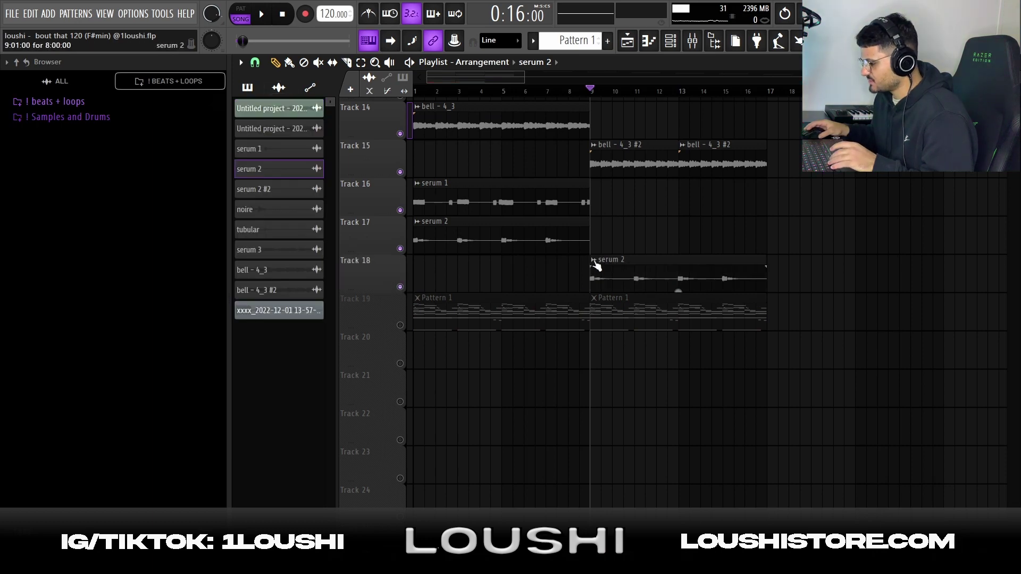
Turn the bar 9 serum 2 clip into a unique copy, resampled to four bars, and repeat it at bar 13.
{"action": "left_click", "coordinate": [594, 262]}
{"action": "left_click", "coordinate": [641, 353]}
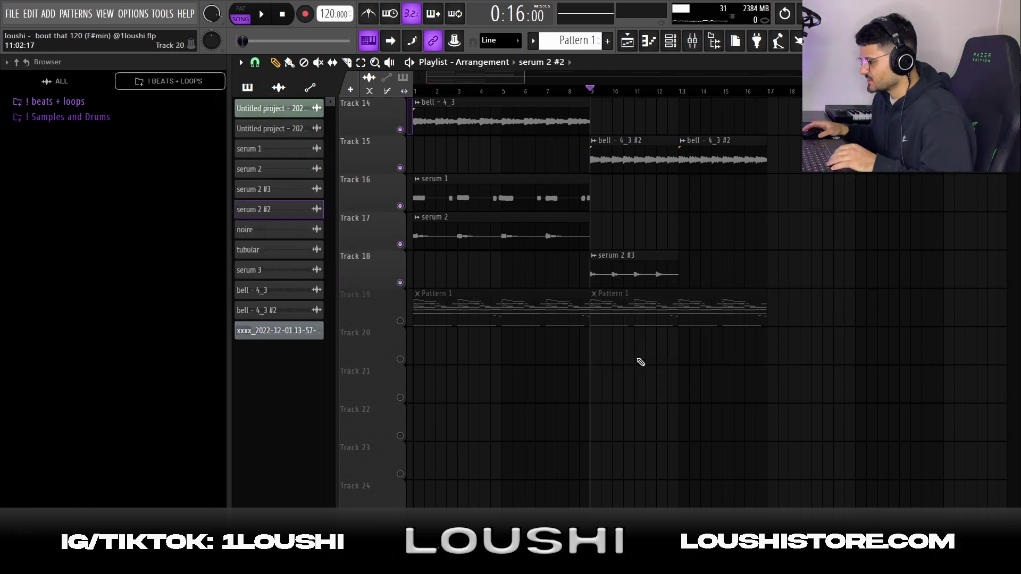
{"action": "double_click", "coordinate": [614, 278]}
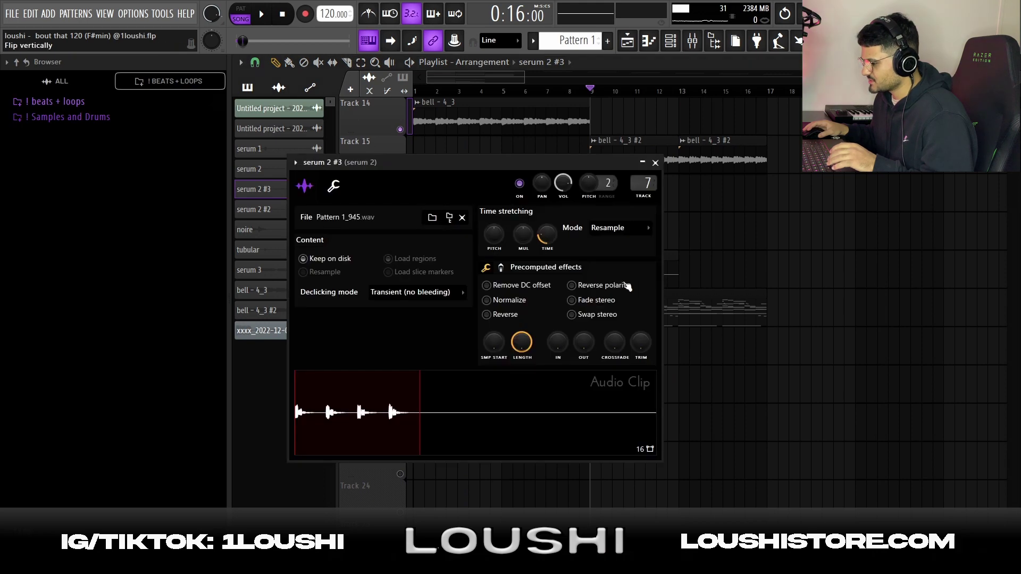
{"action": "key", "text": "Escape"}
{"action": "left_click_drag", "start_coordinate": [716, 282], "coordinate": [633, 279]}
{"action": "key", "text": "ctrl+b"}
{"action": "key", "text": "ctrl+d"}
Check the time-stretching mode of the serum 2 #3 clip and play back the arrangement from bar 9.
{"action": "double_click", "coordinate": [644, 273]}
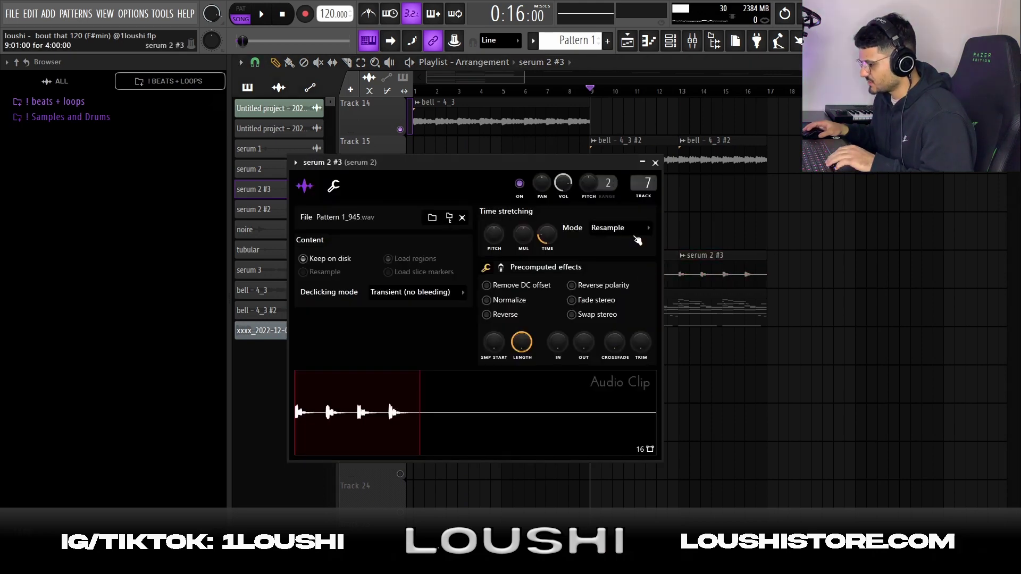
{"action": "left_click", "coordinate": [611, 233]}
{"action": "left_click", "coordinate": [612, 250]}
{"action": "key", "text": "Escape"}
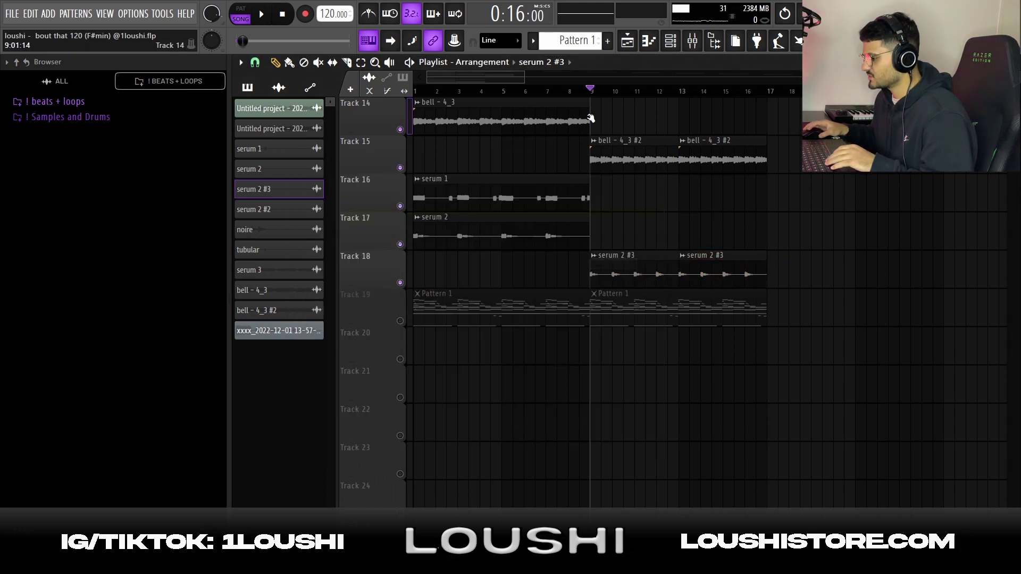
{"action": "key", "text": "space"}
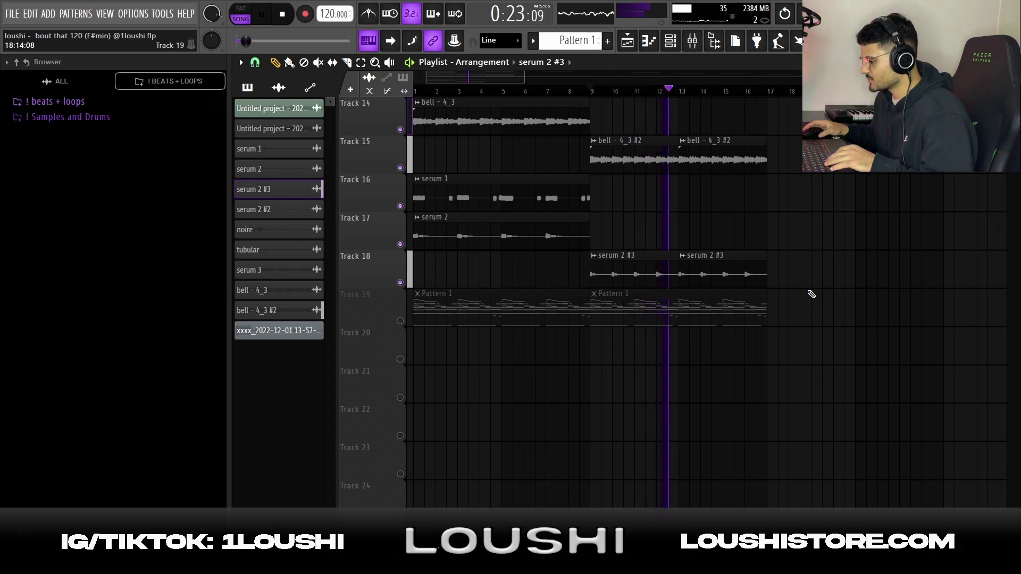
{"action": "key", "text": "space"}
Examine the long F#2 notes in the Kontakt piano roll and the NOIRE Pure piano loaded in Kontakt.
{"action": "left_click_drag", "start_coordinate": [452, 99], "coordinate": [703, 297]}
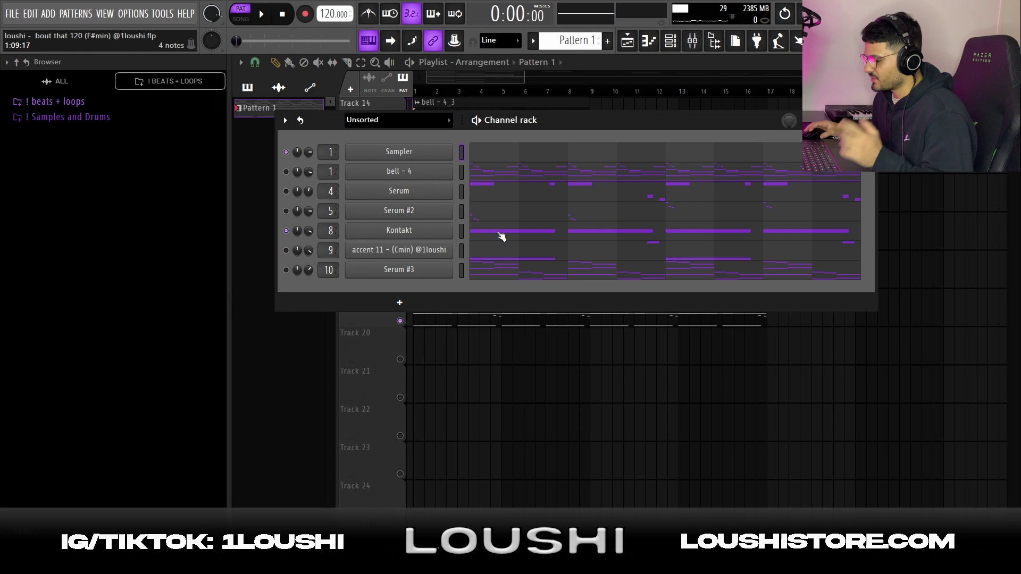
{"action": "left_click", "coordinate": [499, 233]}
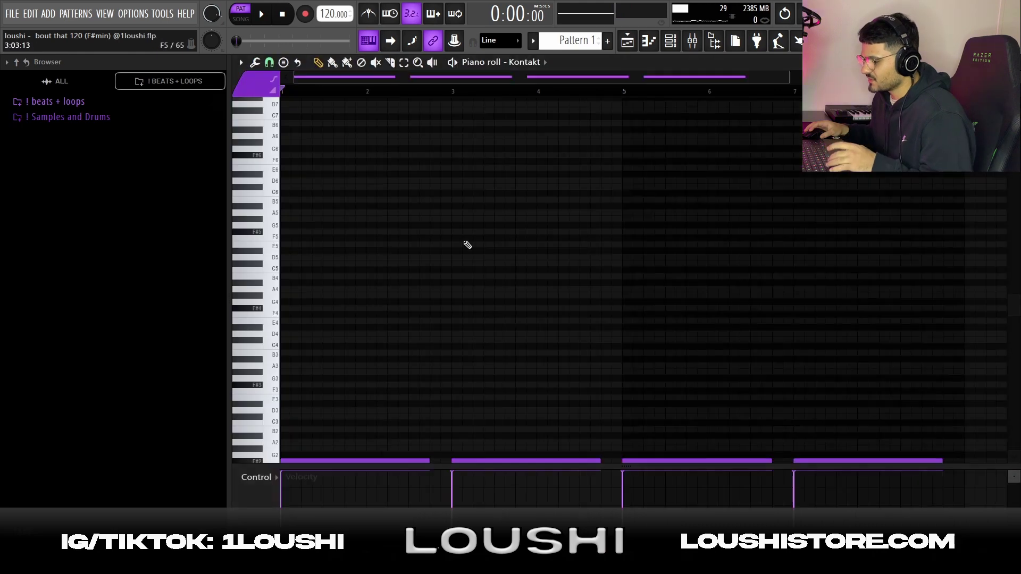
{"action": "right_click", "coordinate": [477, 228], "text": "ctrl"}
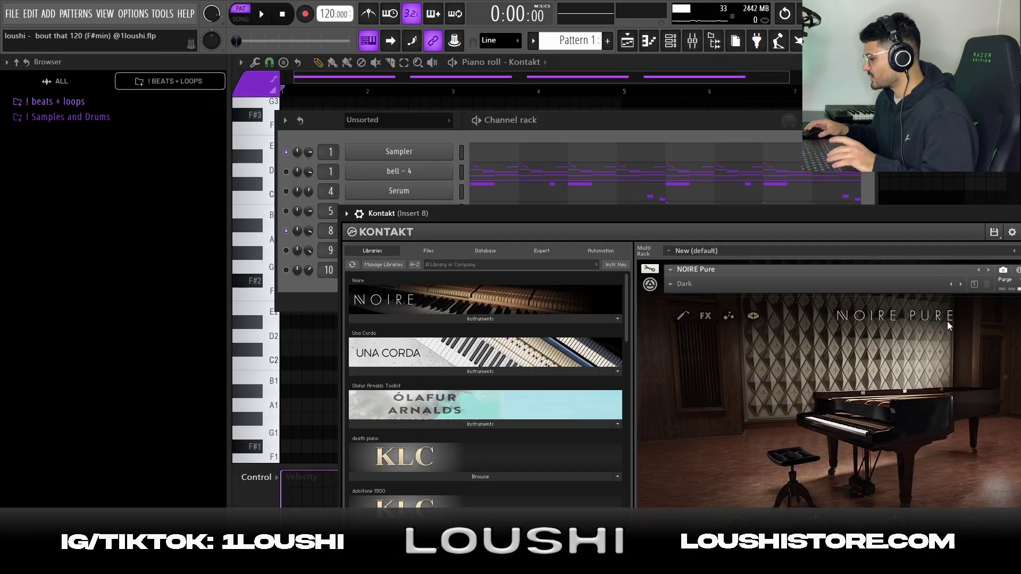
{"action": "left_click_drag", "start_coordinate": [640, 234], "coordinate": [607, 303]}
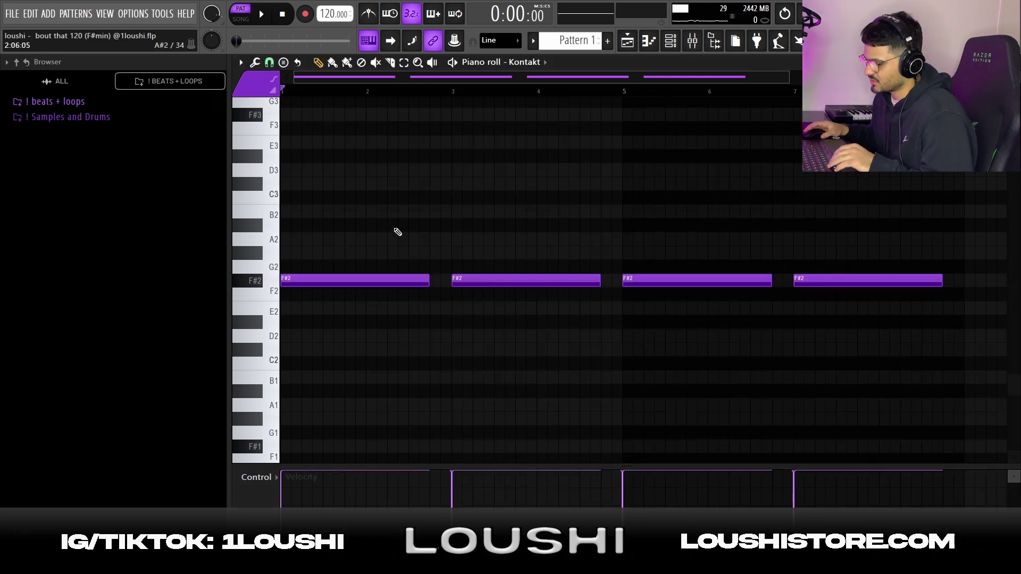
{"action": "scroll", "coordinate": [429, 84], "scroll_direction": "down", "scroll_amount": 3}
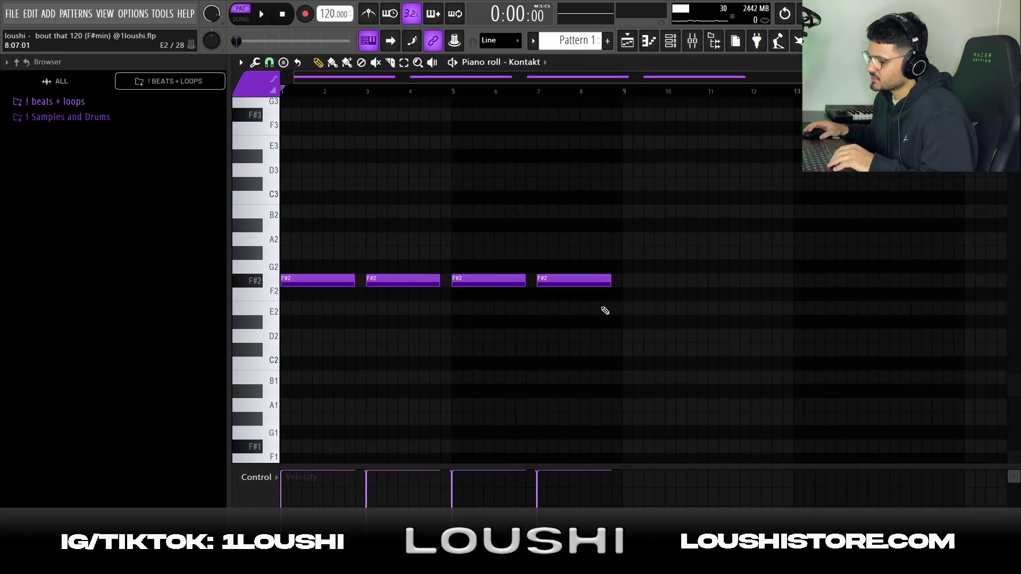
{"action": "left_click_drag", "start_coordinate": [606, 310], "coordinate": [300, 253]}
{"action": "scroll", "coordinate": [402, 281], "scroll_direction": "up", "scroll_amount": 2}
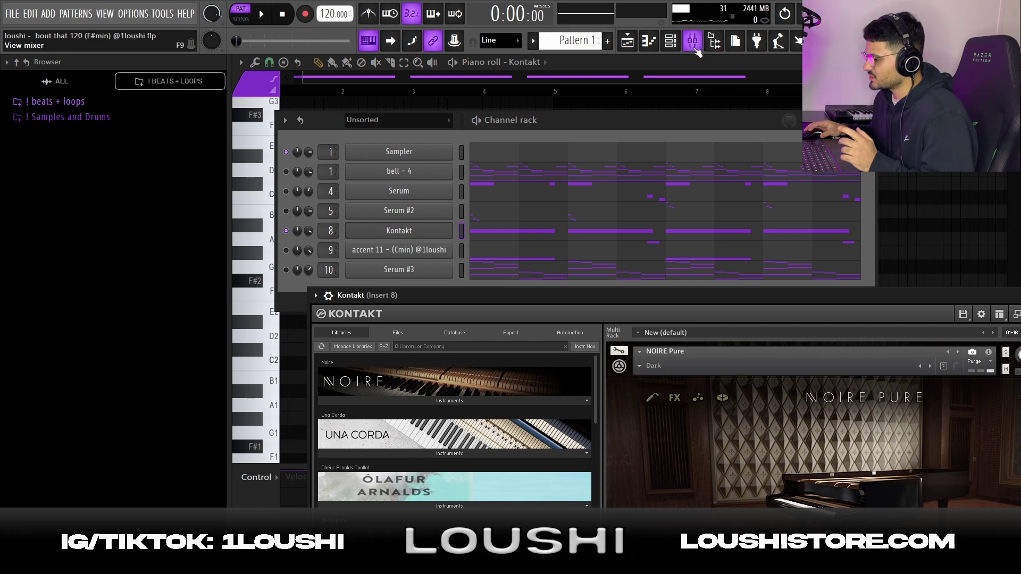
Review the Fruity Parametric EQ 2 curve on mixer track Insert 8 and return to the Kontakt piano roll.
{"action": "left_click", "coordinate": [694, 43]}
{"action": "left_click", "coordinate": [904, 103]}
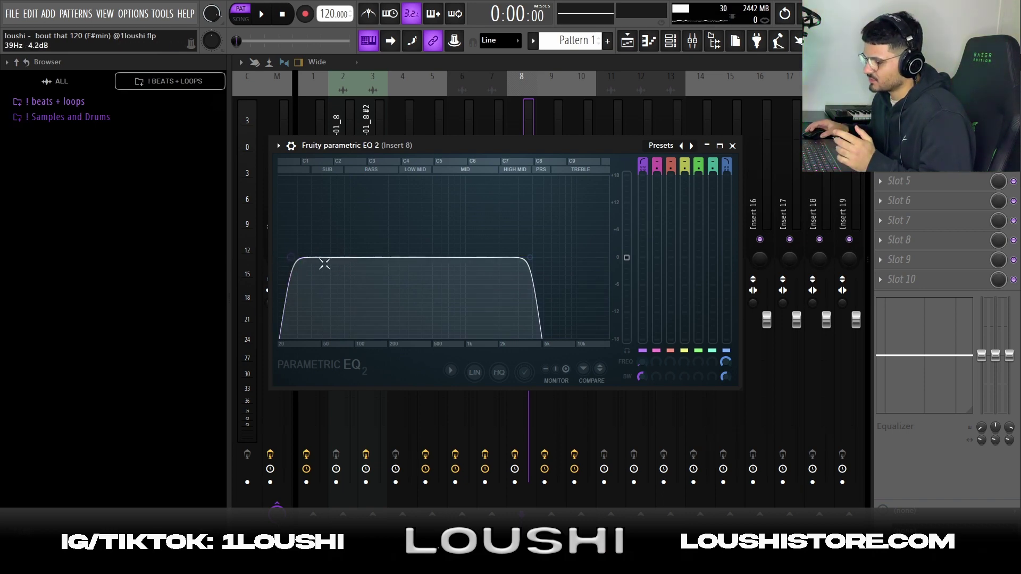
{"action": "key", "text": "F7"}
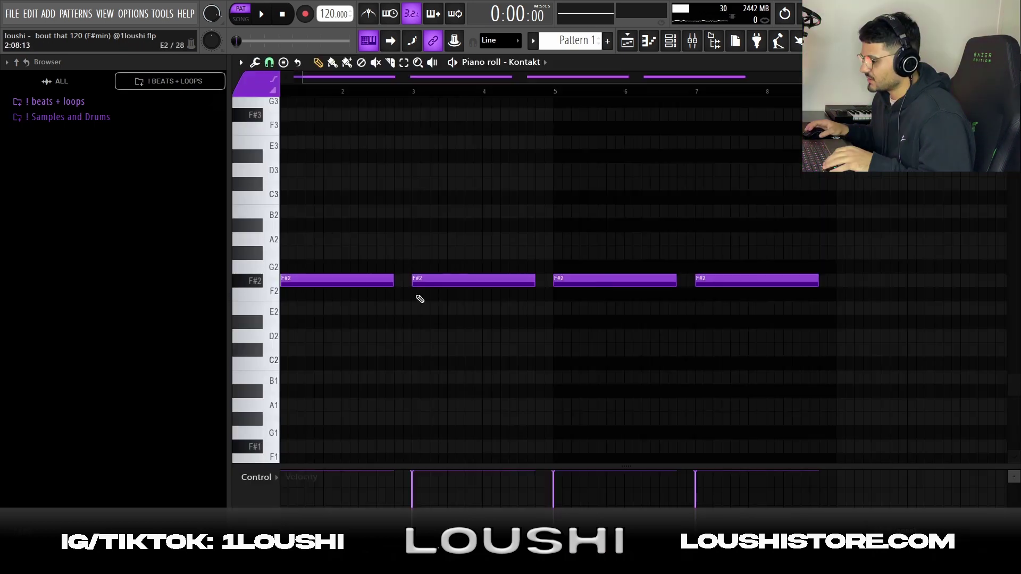
{"action": "key", "text": "Escape"}
Place noire audio clips at bars 1 and 9 on Track 19 above Pattern 1, and check the noire mixer track.
{"action": "key", "text": "F5"}
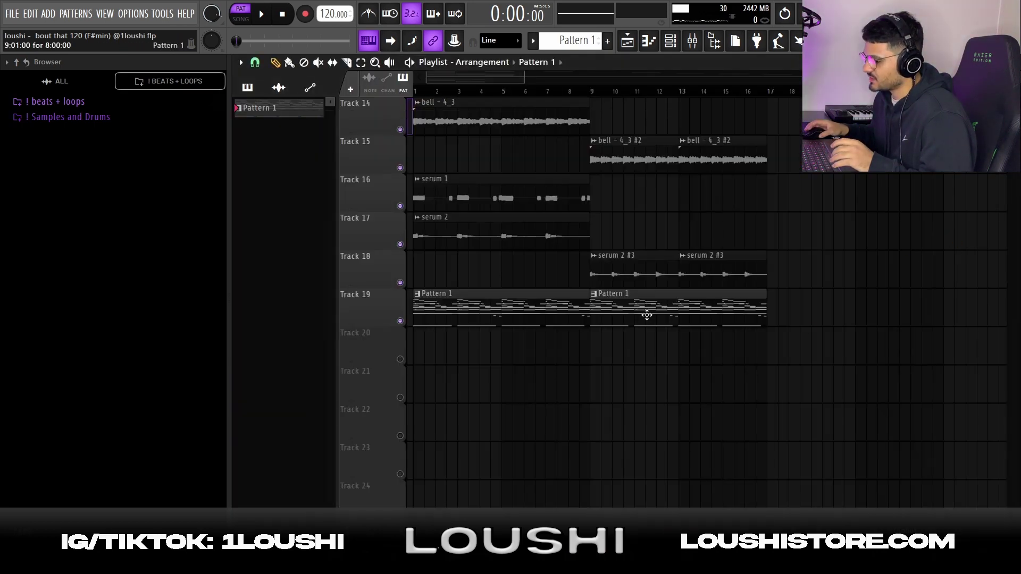
{"action": "double_click", "coordinate": [496, 348]}
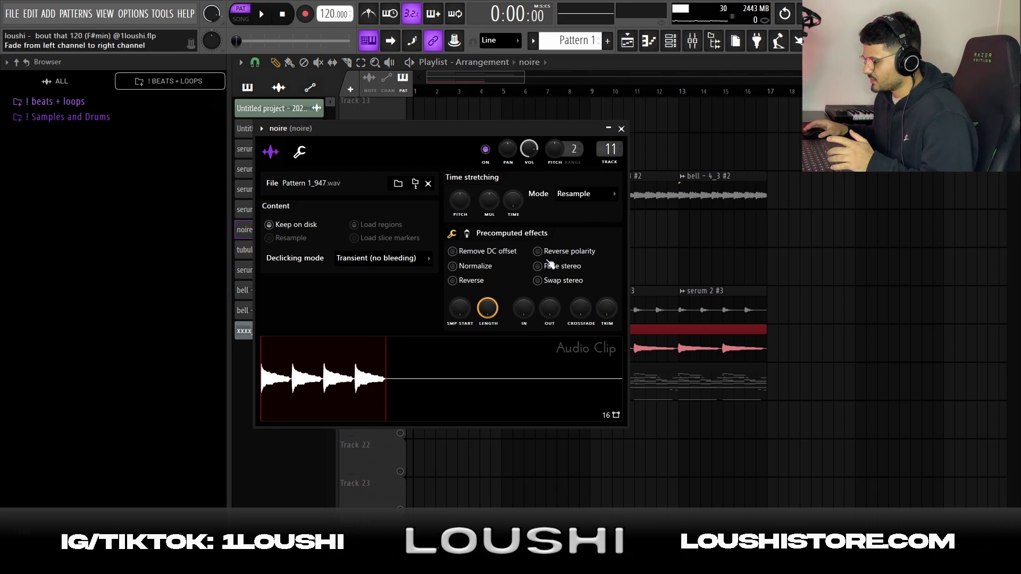
{"action": "left_click", "coordinate": [692, 41]}
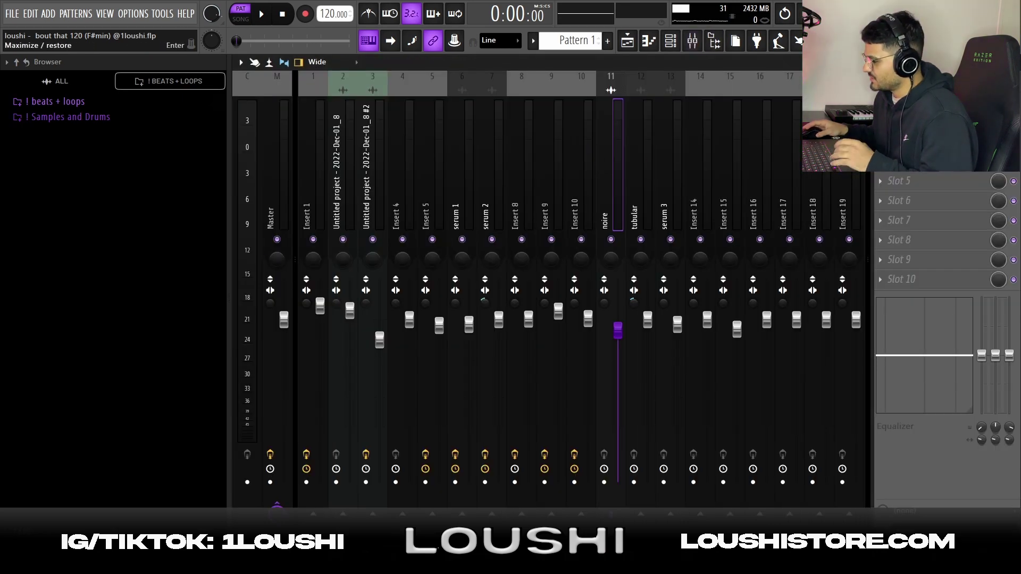
{"action": "left_click", "coordinate": [1014, 62]}
{"action": "key", "text": "Escape"}
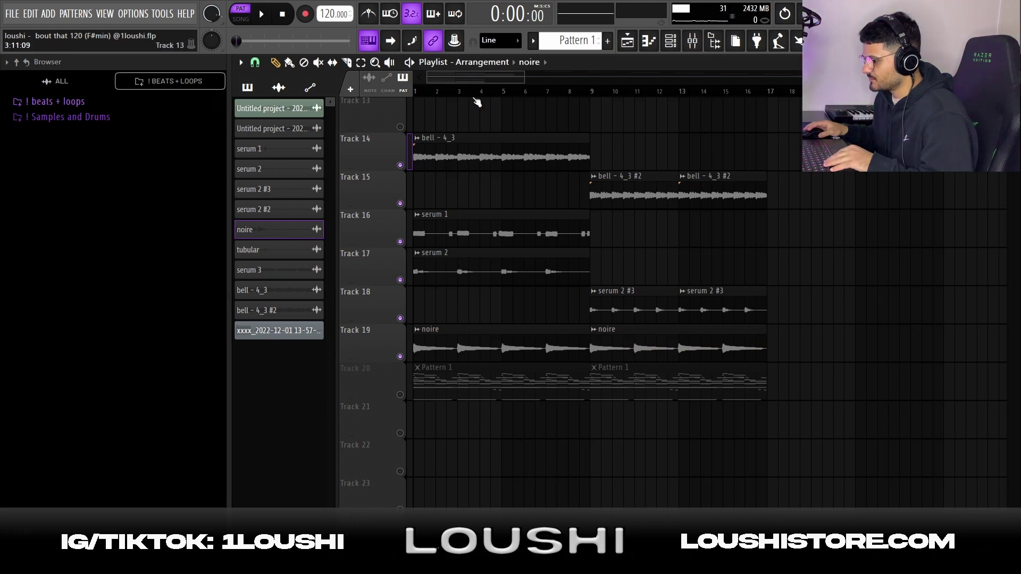
Open the accent 11 channel's notes in the piano roll and audition its F#4 key.
{"action": "scroll", "coordinate": [587, 141], "scroll_direction": "down", "scroll_amount": 1}
{"action": "left_click", "coordinate": [672, 42]}
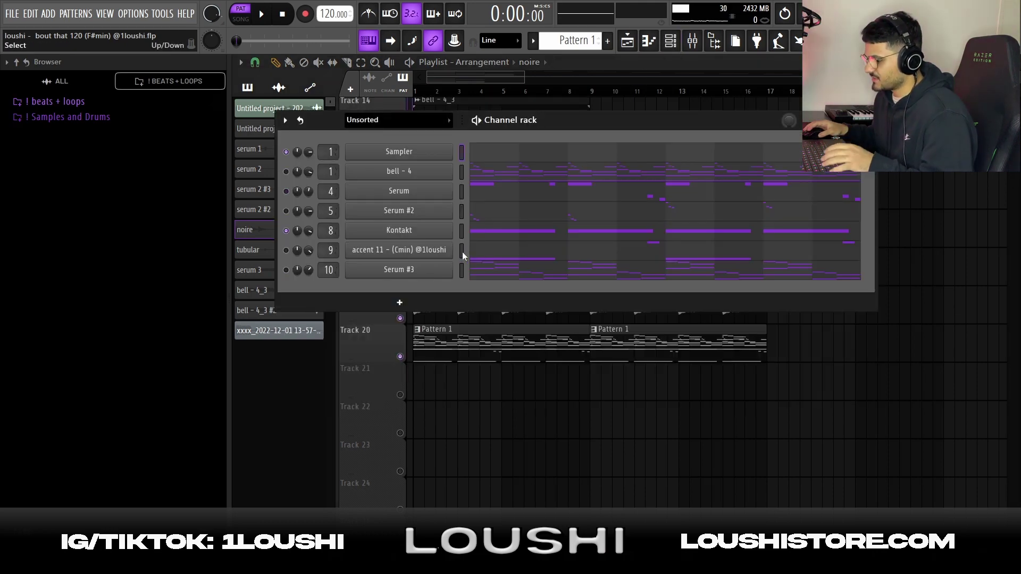
{"action": "left_click", "coordinate": [511, 258]}
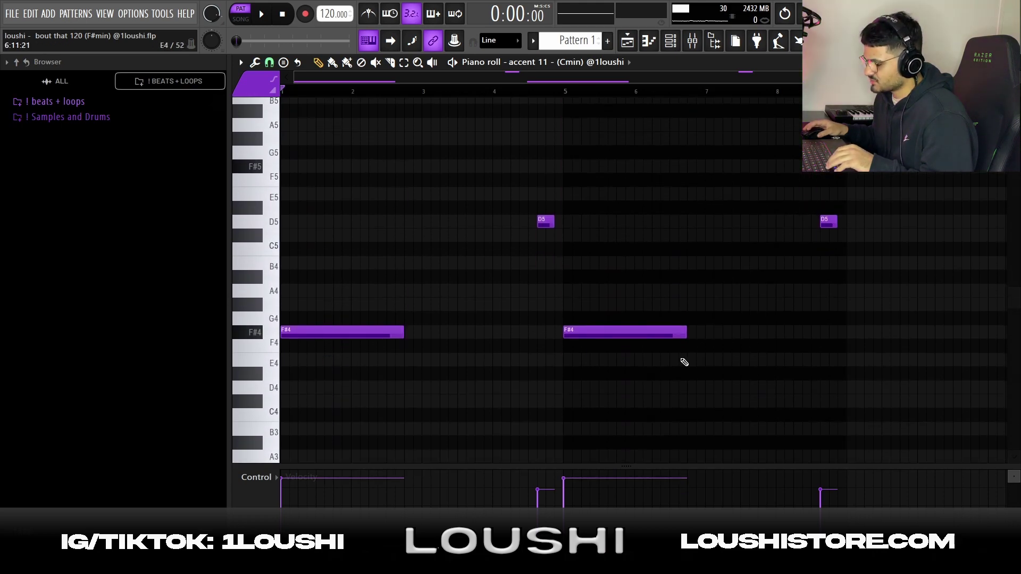
{"action": "left_click", "coordinate": [255, 333]}
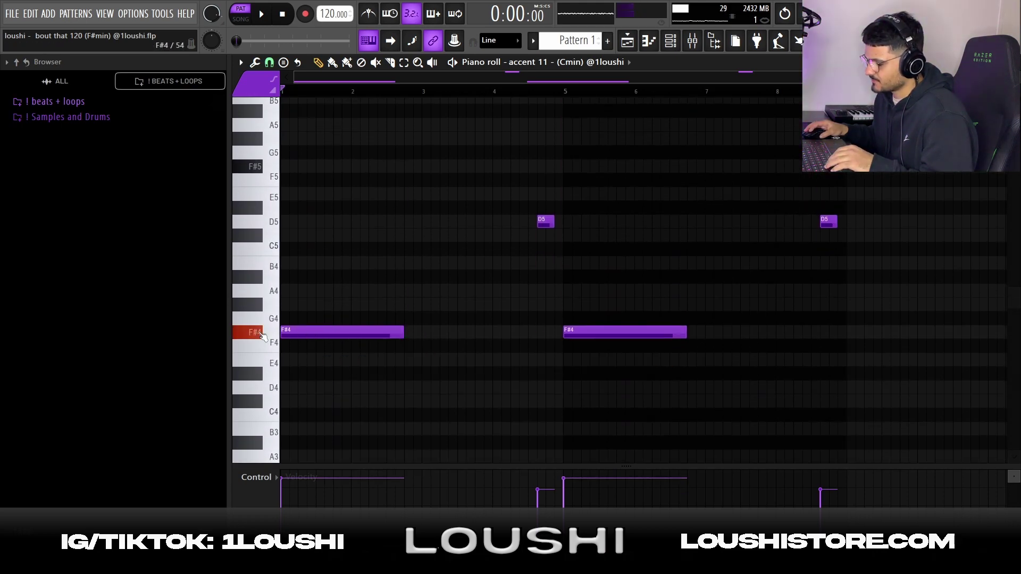
Review the volume envelope and root note settings of the accent 11 sampler, and return to its piano roll.
{"action": "left_click", "coordinate": [671, 41]}
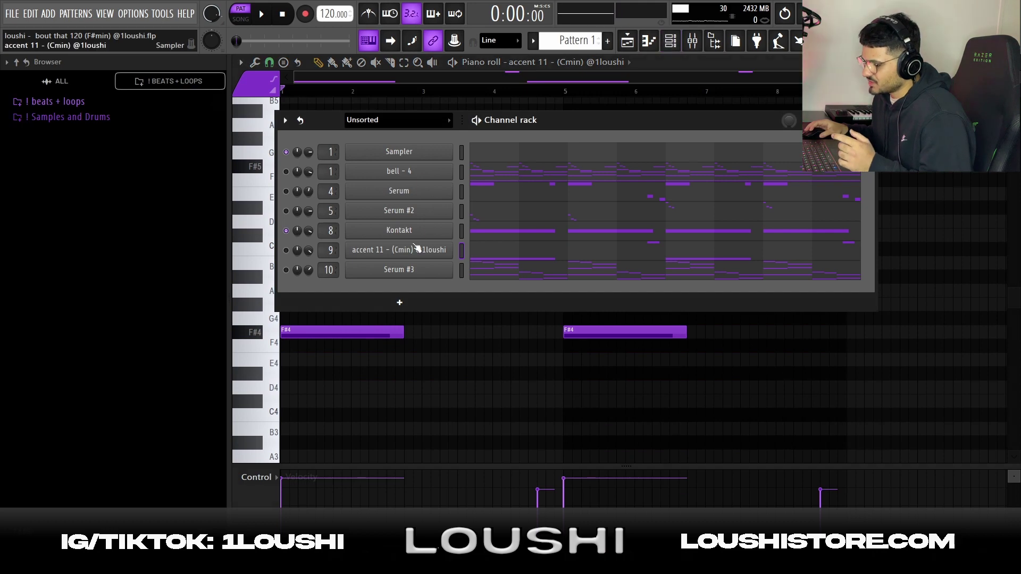
{"action": "left_click", "coordinate": [367, 250]}
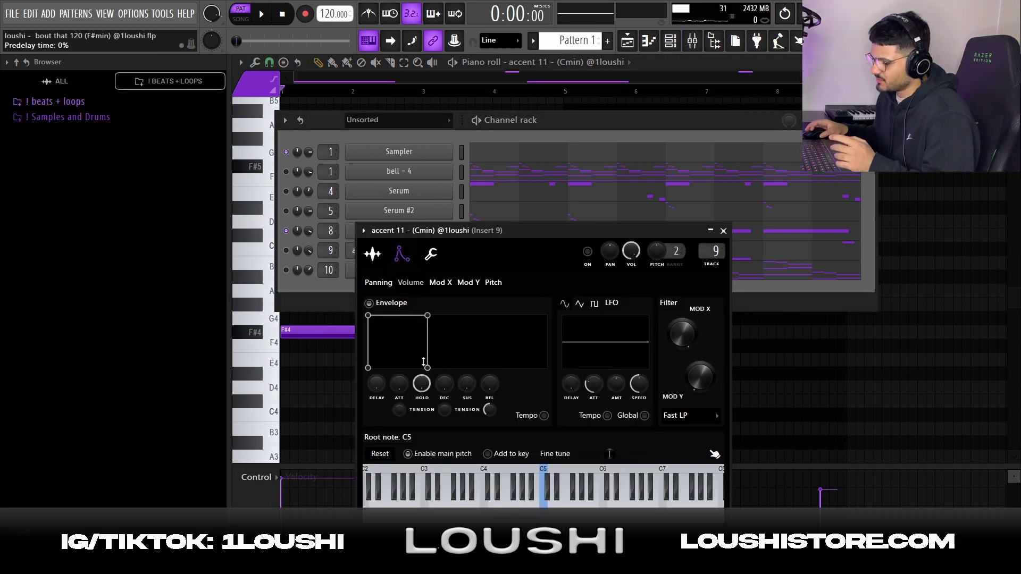
{"action": "key", "text": "Escape"}
{"action": "key", "text": "Escape"}
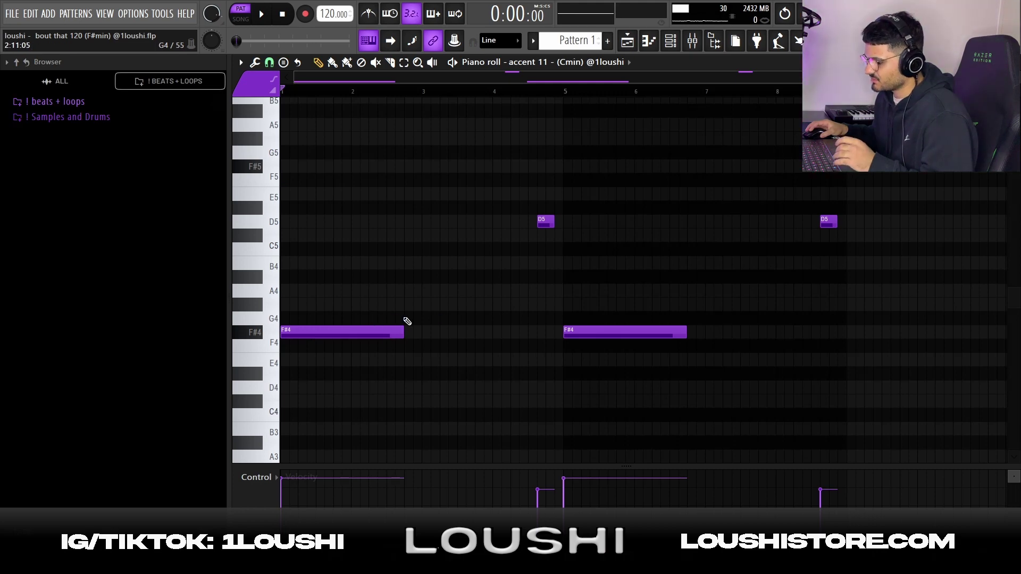
Highlight the F#4 and D5 note pairs in the accent 11 piano roll and play the pattern back.
{"action": "left_click_drag", "start_coordinate": [573, 353], "coordinate": [326, 329]}
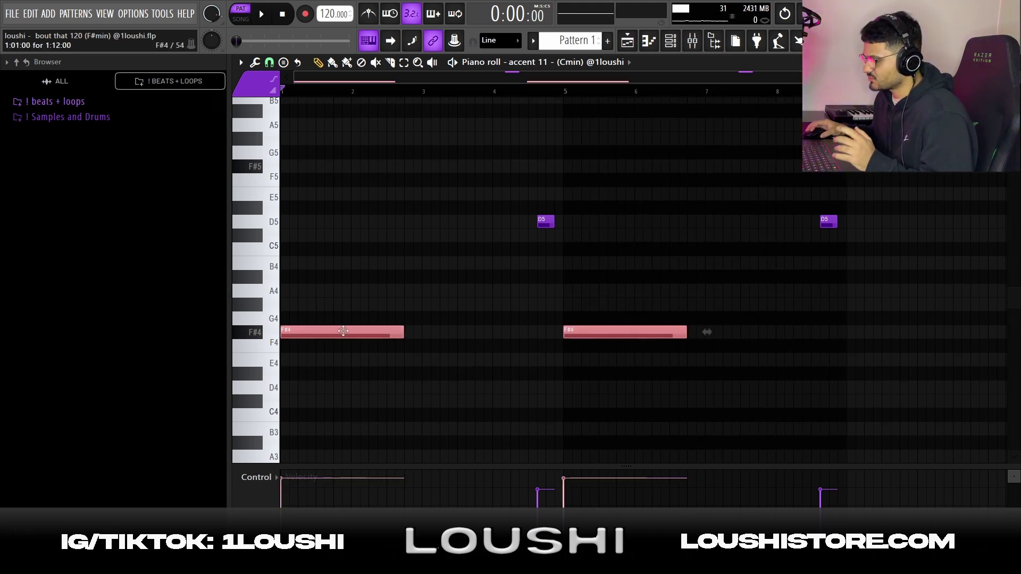
{"action": "left_click_drag", "start_coordinate": [847, 241], "coordinate": [517, 203]}
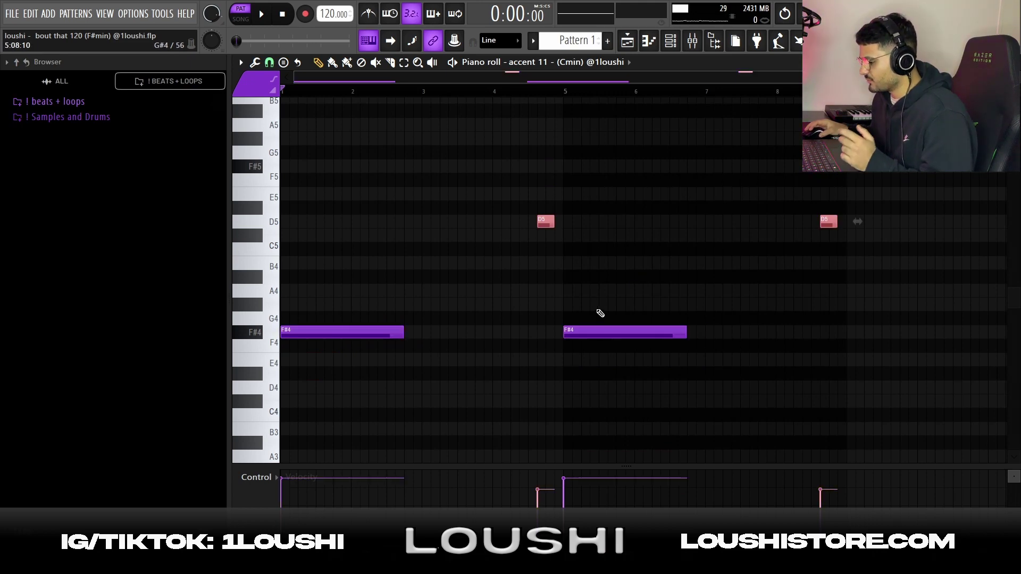
{"action": "left_click_drag", "start_coordinate": [591, 274], "coordinate": [608, 411]}
{"action": "left_click", "coordinate": [596, 256]}
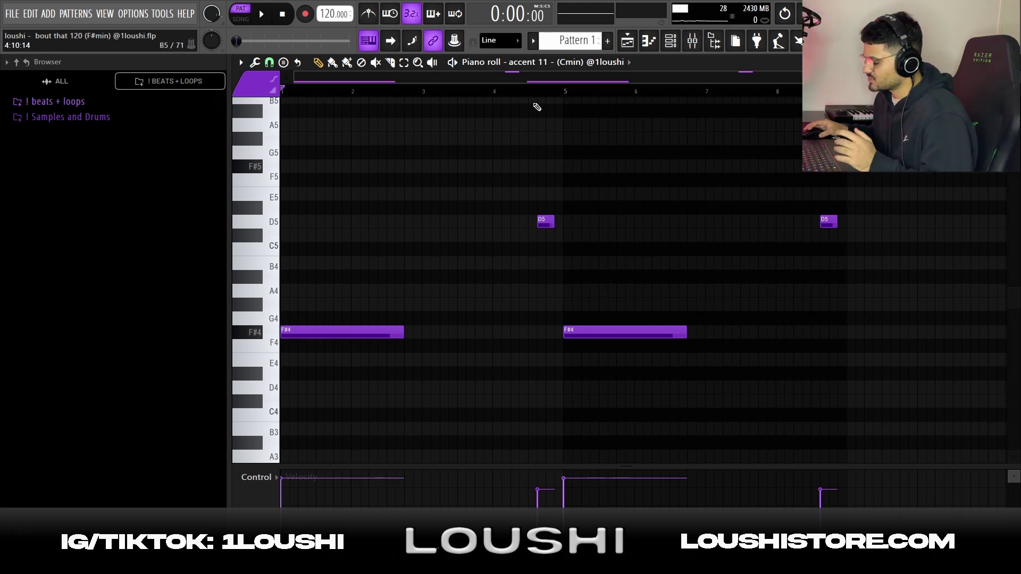
{"action": "key", "text": "space"}
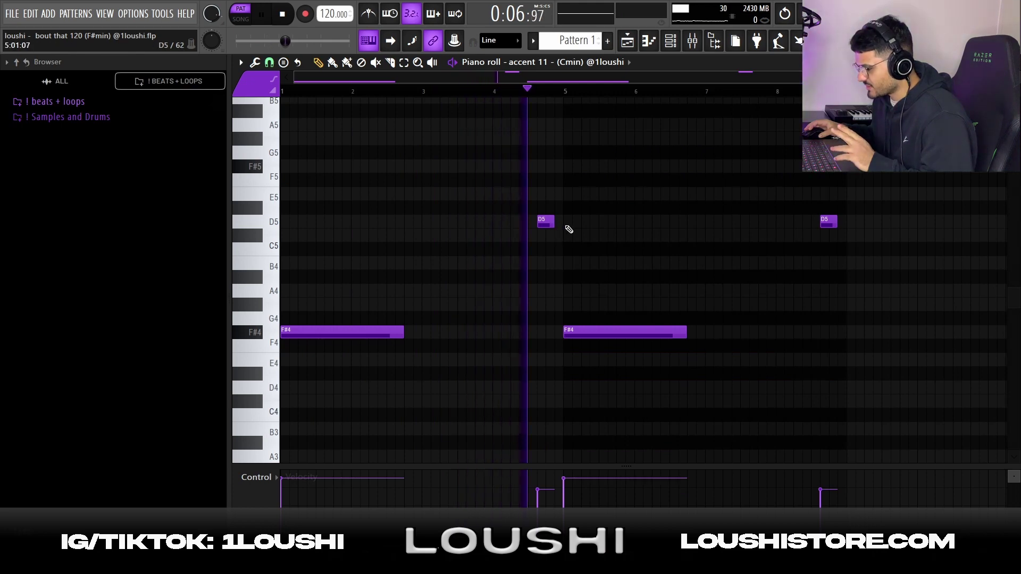
{"action": "key", "text": "space"}
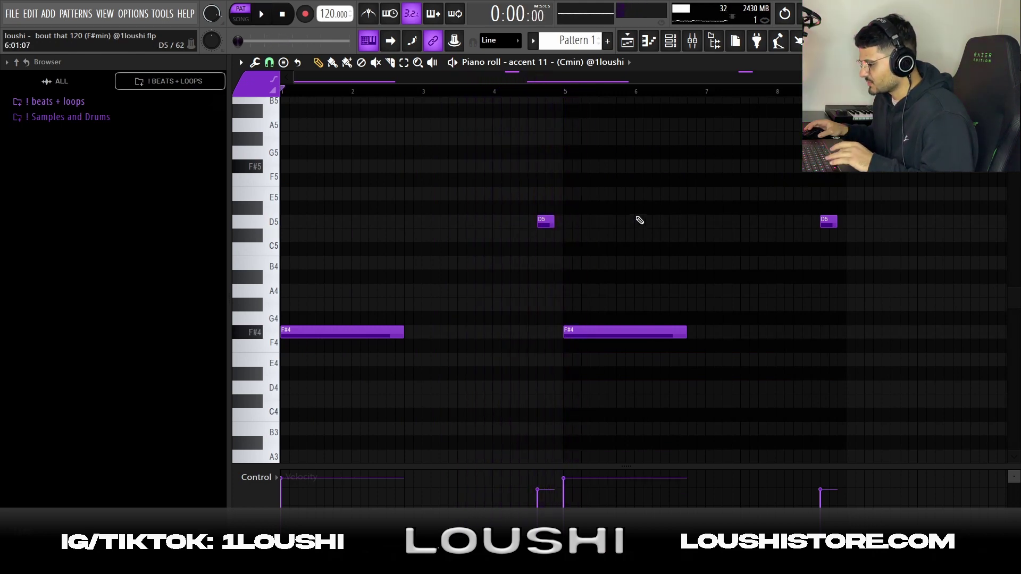
{"action": "left_click_drag", "start_coordinate": [885, 260], "coordinate": [499, 201]}
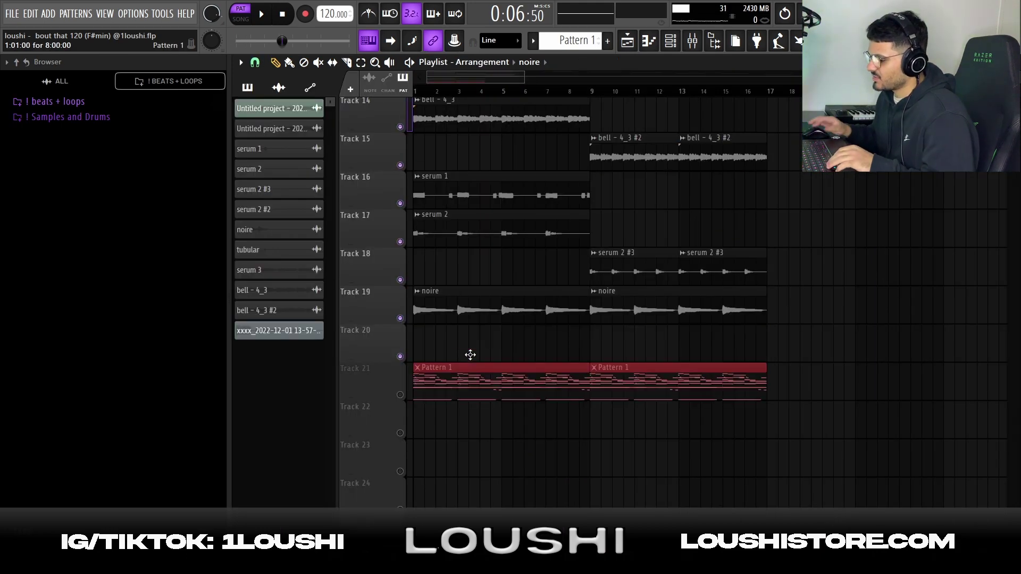
Place tubular audio clips at bars 1 and 9 on Track 20, above the muted Pattern 1 clips.
{"action": "scroll", "coordinate": [529, 374], "scroll_direction": "up", "scroll_amount": 3}
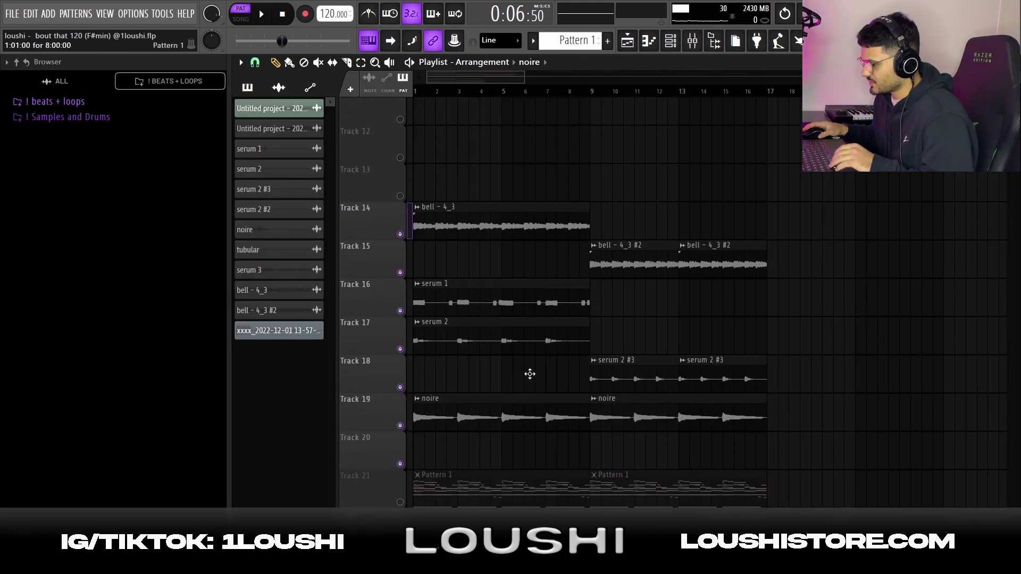
{"action": "scroll", "coordinate": [462, 433], "scroll_direction": "down", "scroll_amount": 2}
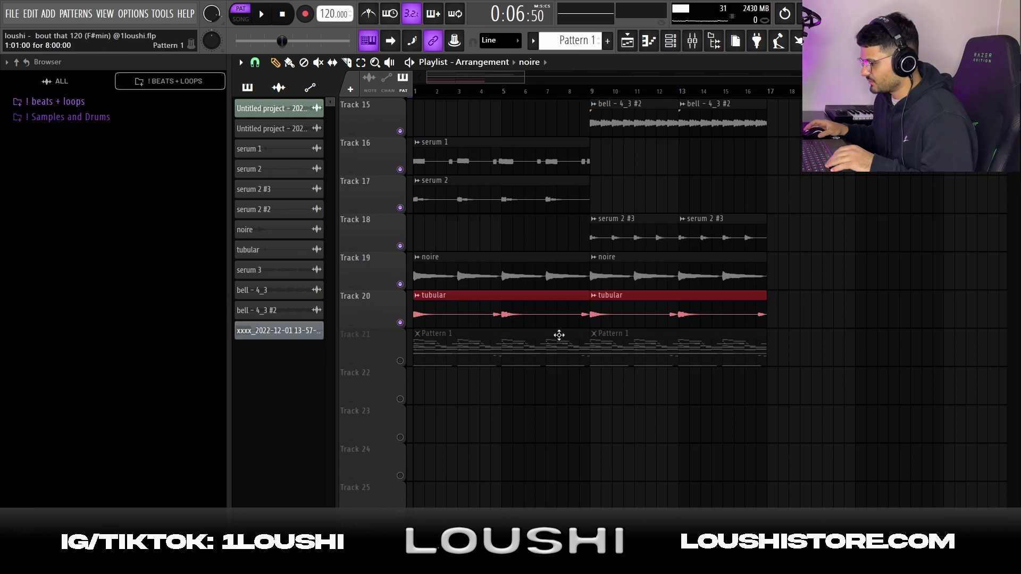
Unmute Track 21 and the tracks below it, and delete the Pattern 1 clip at bar 1.
{"action": "scroll", "coordinate": [559, 335], "scroll_direction": "up", "scroll_amount": 1}
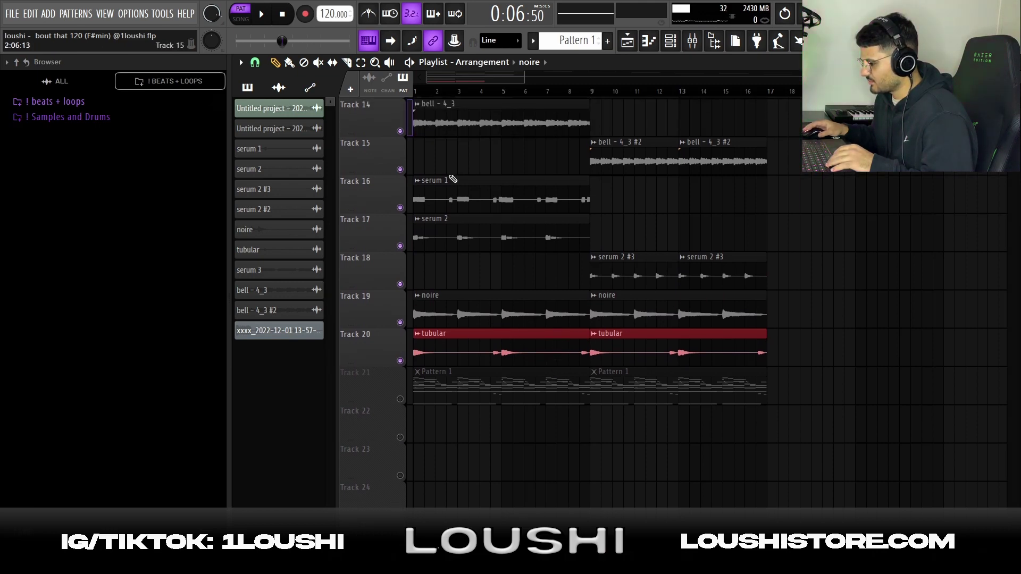
{"action": "right_click", "coordinate": [400, 399]}
{"action": "right_click", "coordinate": [463, 398]}
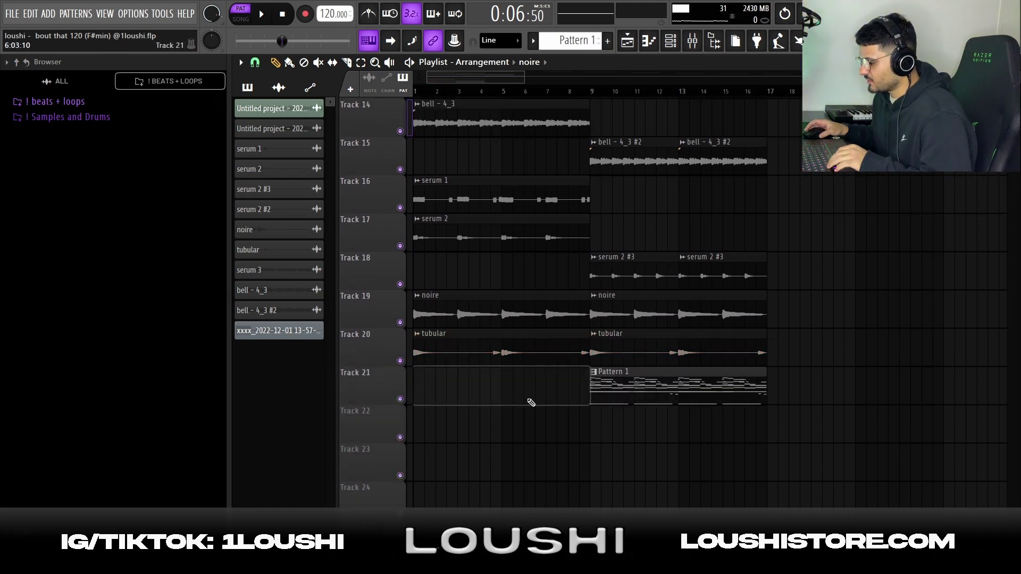
Highlight the audio clips on Tracks 14 to 20, and copy the bell - 4_3 clip to bar 17 on Track 14.
{"action": "left_click_drag", "start_coordinate": [705, 348], "coordinate": [468, 101]}
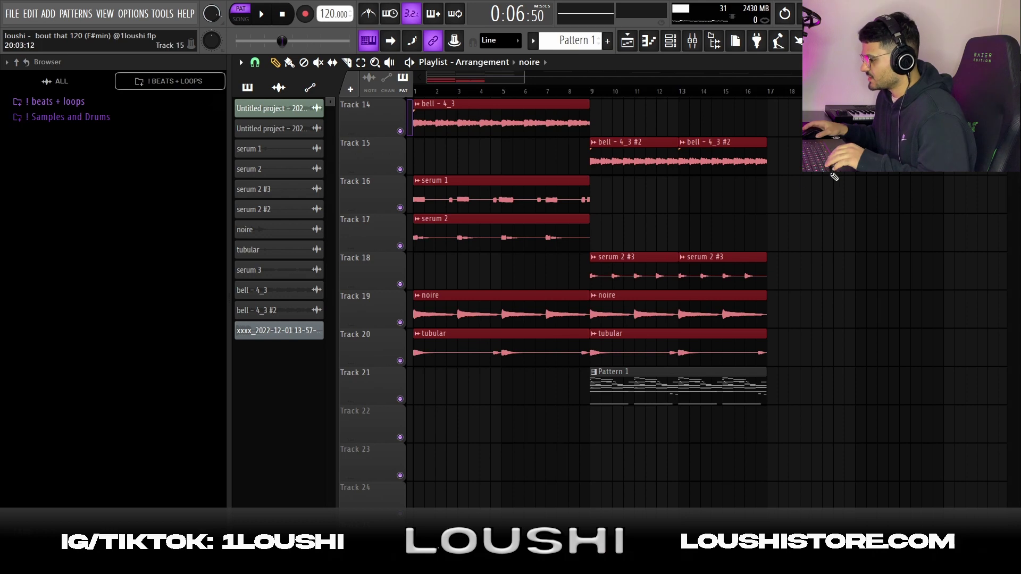
{"action": "left_click", "coordinate": [651, 127], "text": "ctrl"}
{"action": "left_click_drag", "start_coordinate": [437, 117], "coordinate": [796, 132]}
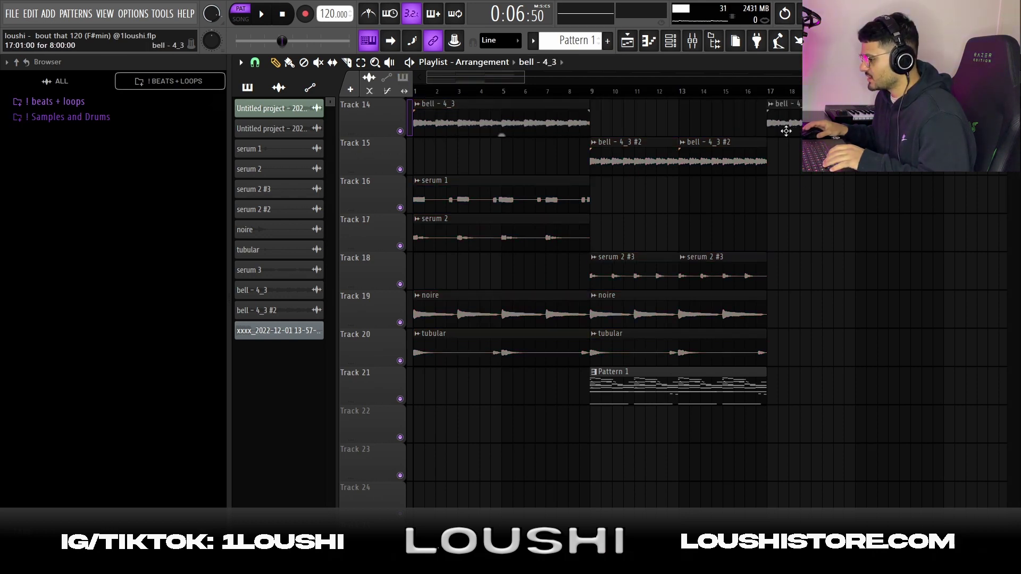
Duplicate the bar 9 serum 2 #3, noire and tubular clips to bar 17, and move the Pattern 1 clip to bar 17.
{"action": "left_click_drag", "start_coordinate": [807, 360], "coordinate": [639, 251]}
{"action": "key", "text": "ctrl+b"}
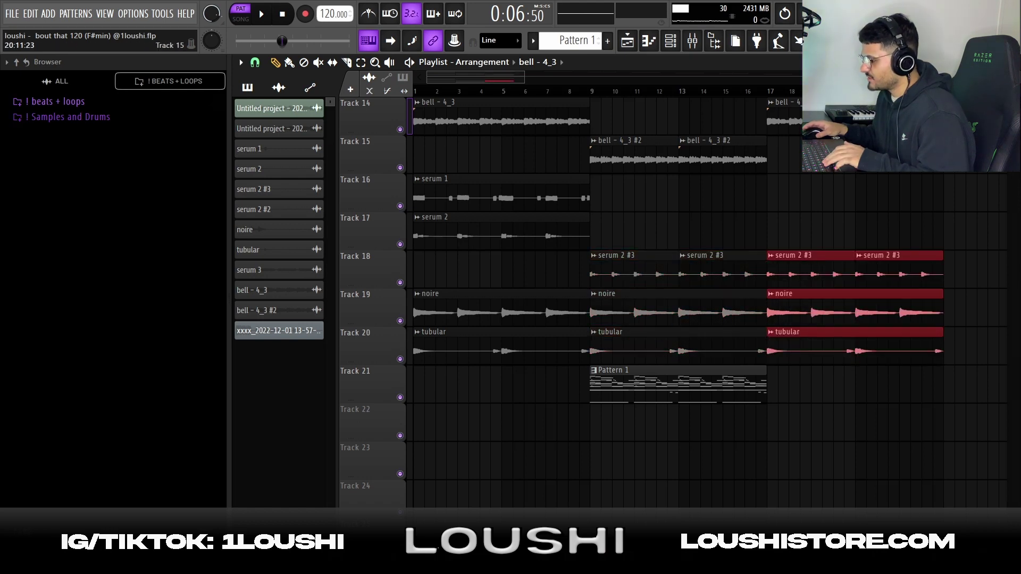
{"action": "scroll", "coordinate": [795, 293], "scroll_direction": "down", "scroll_amount": 1}
{"action": "left_click_drag", "start_coordinate": [656, 388], "coordinate": [693, 389]}
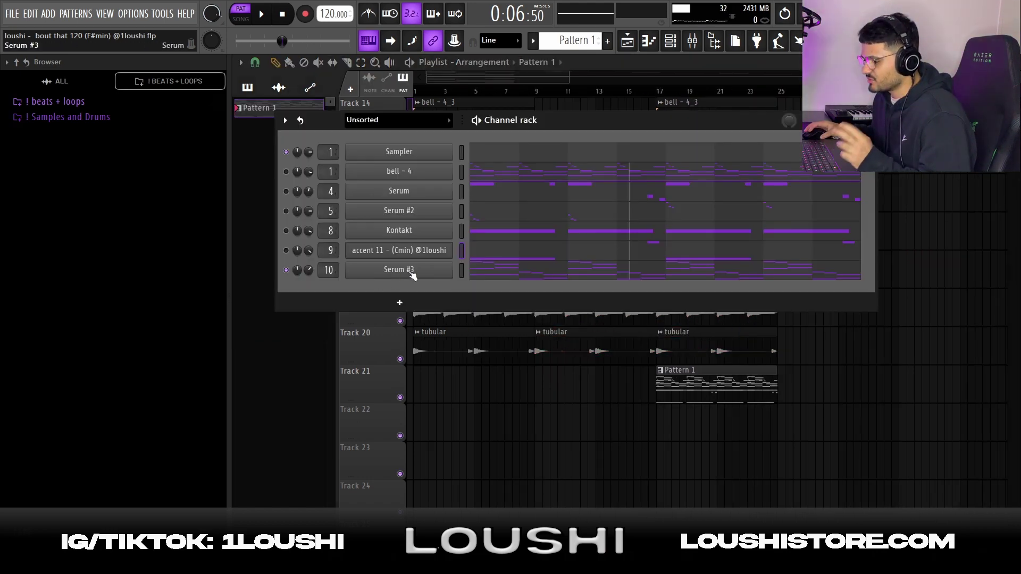
Open the Serum #3 instrument and look up its SYNTH - OUTSAID preset in the !SHAPES serum bank list.
{"action": "left_click", "coordinate": [399, 270]}
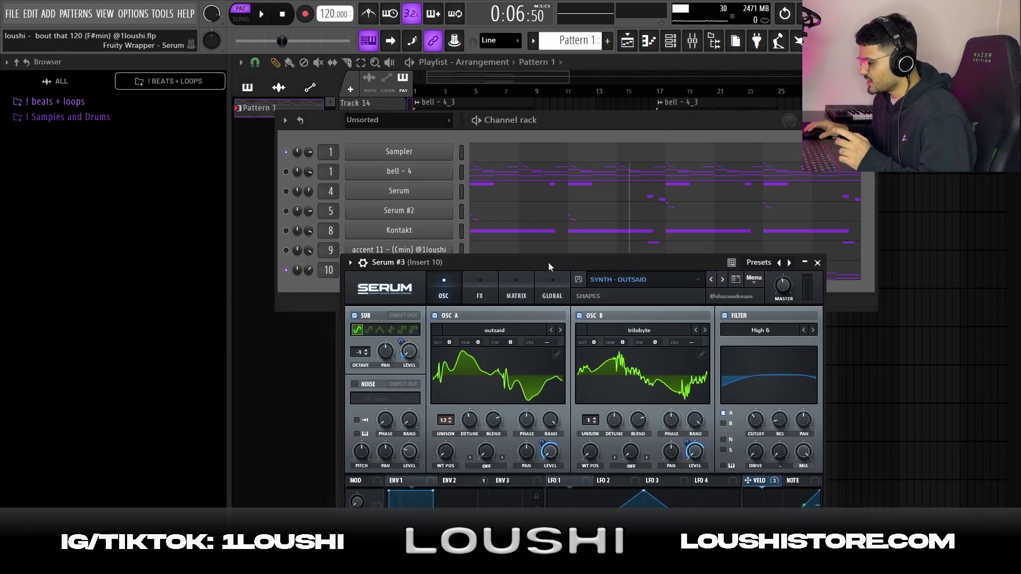
{"action": "left_click_drag", "start_coordinate": [548, 263], "coordinate": [535, 131]}
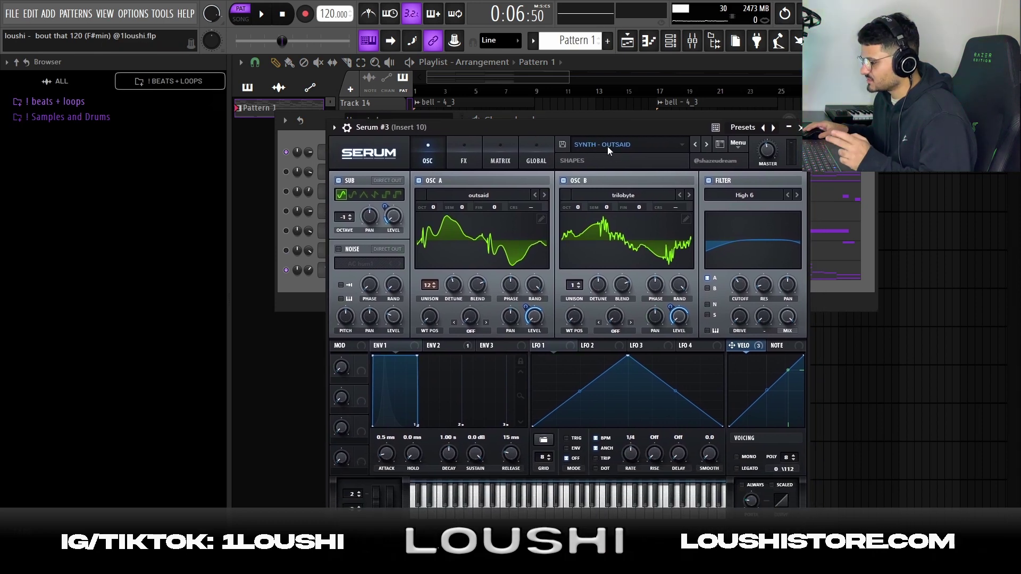
{"action": "left_click", "coordinate": [608, 146]}
{"action": "mouse_move", "coordinate": [619, 190]}
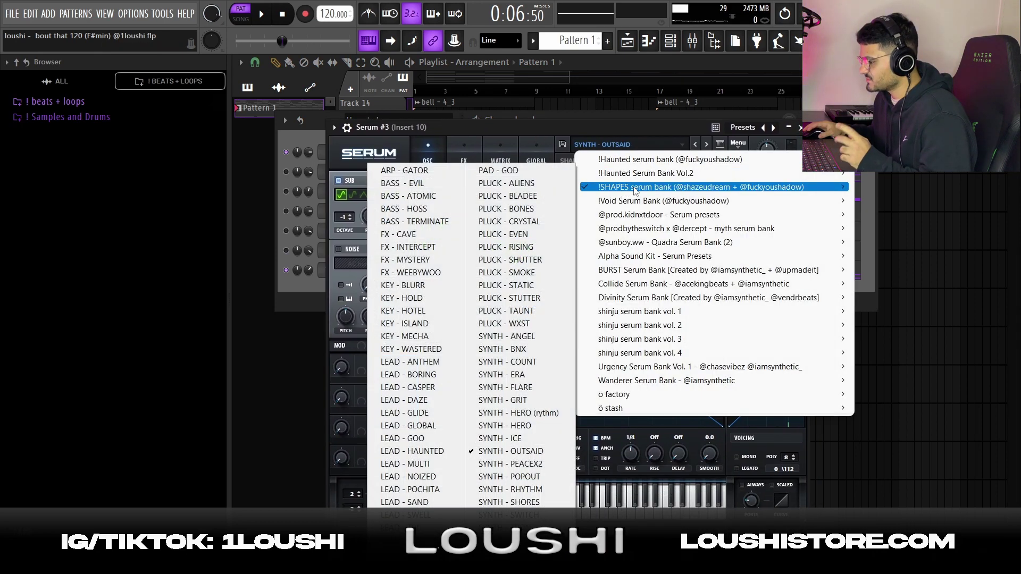
{"action": "mouse_move", "coordinate": [791, 192]}
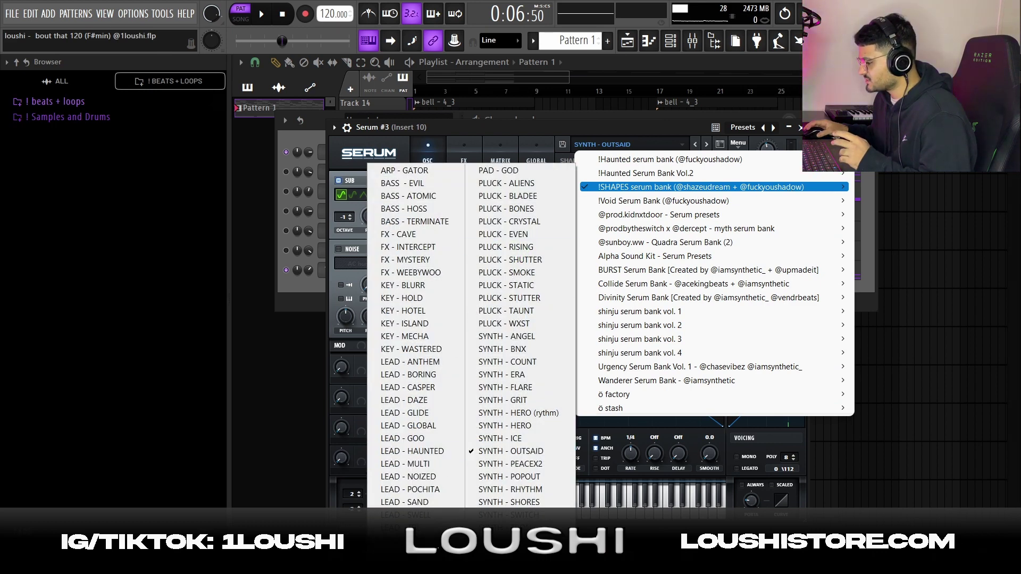
Copy the C#5 to A5 notes from the bell - 4 piano roll and paste them into the Serum #3 piano roll.
{"action": "double_click", "coordinate": [672, 42]}
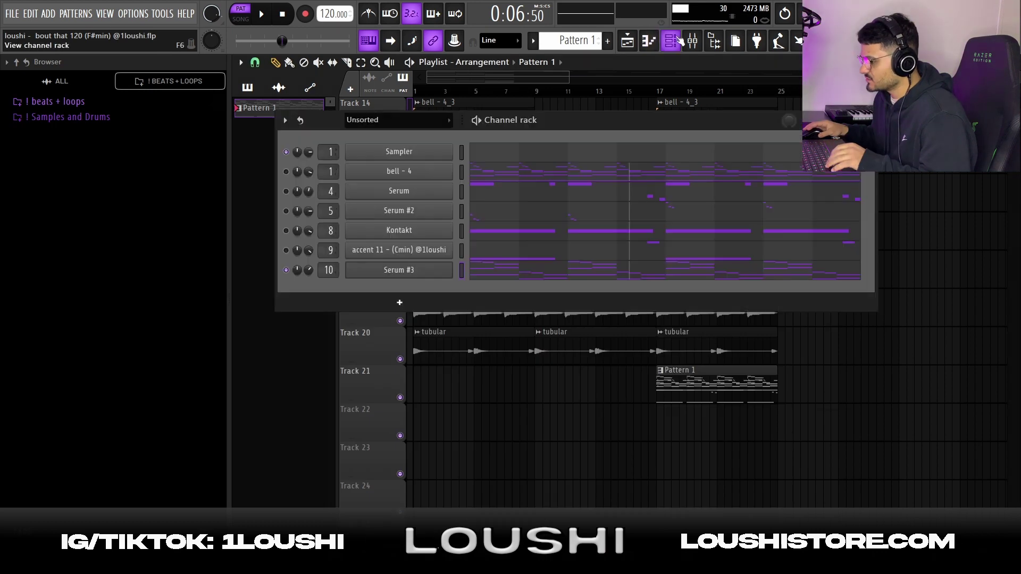
{"action": "left_click", "coordinate": [483, 180]}
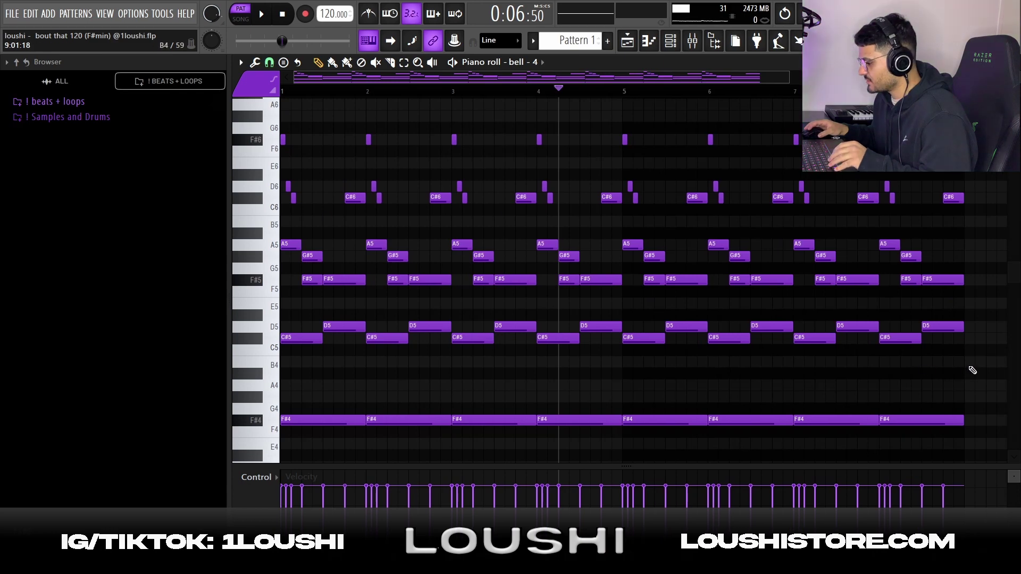
{"action": "left_click_drag", "start_coordinate": [969, 373], "coordinate": [168, 228]}
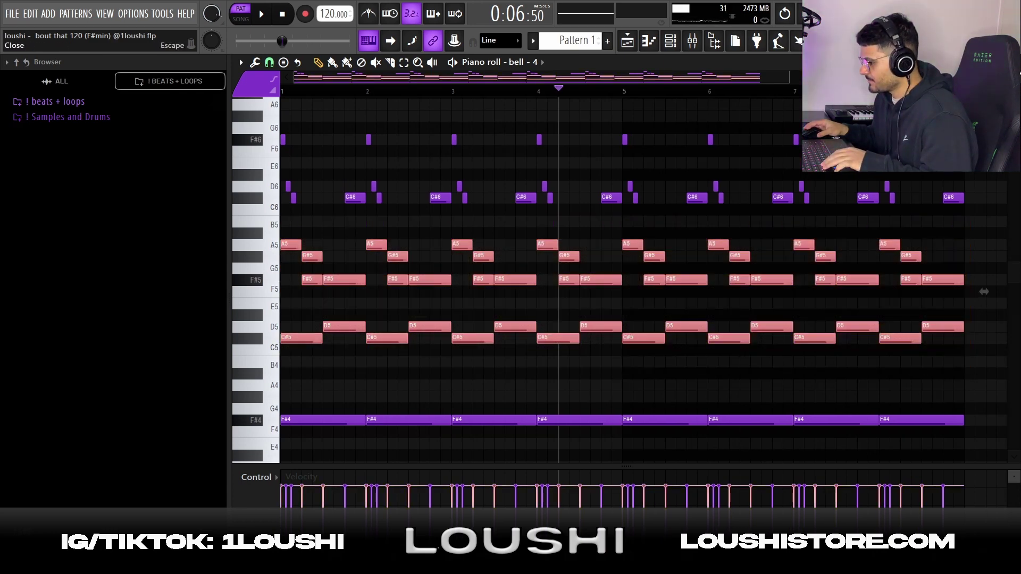
{"action": "left_click", "coordinate": [1014, 62]}
{"action": "left_click", "coordinate": [541, 273]}
{"action": "scroll", "coordinate": [534, 306], "scroll_direction": "up", "scroll_amount": 1}
{"action": "key", "text": "ctrl+v"}
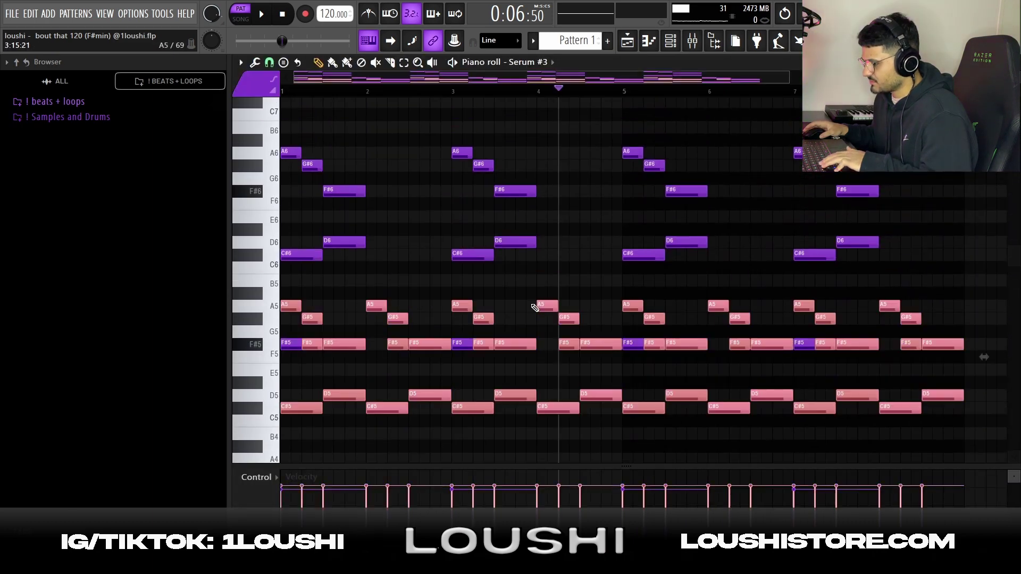
Try transposing the pasted notes in Serum #3 up and down by octaves.
{"action": "key", "text": "ctrl+Up"}
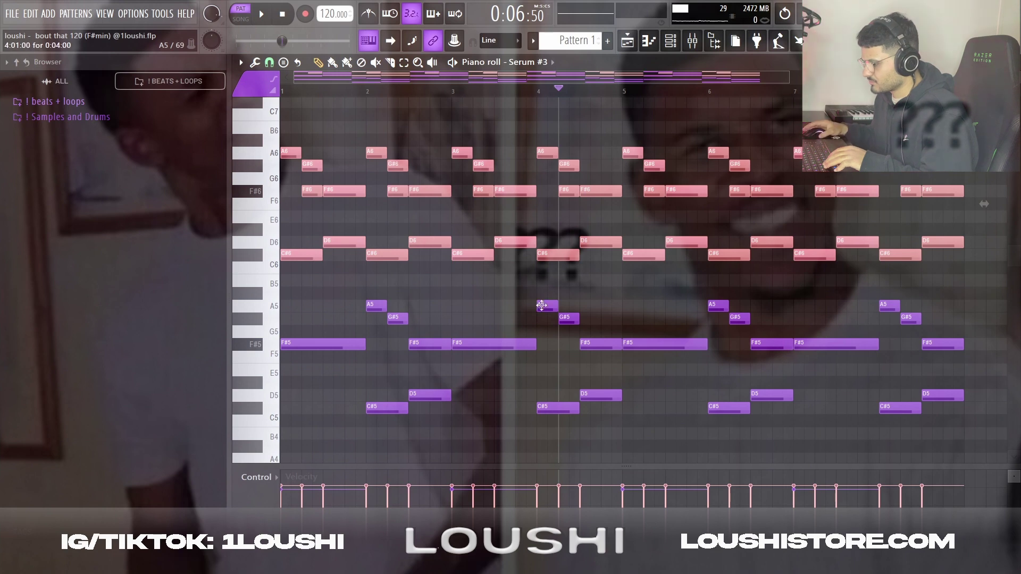
{"action": "scroll", "coordinate": [548, 304], "scroll_direction": "down", "scroll_amount": 3}
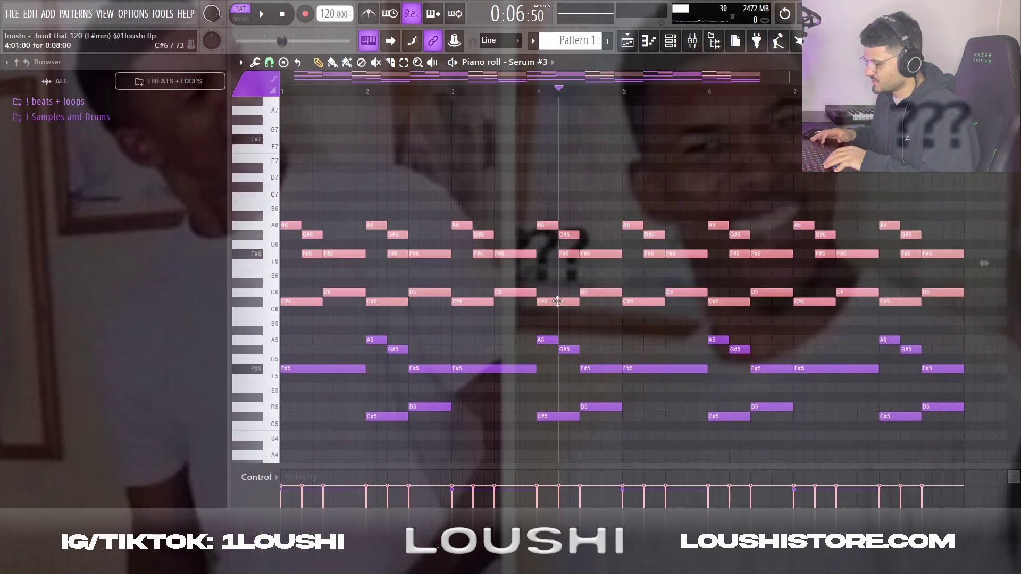
{"action": "key", "text": "ctrl+Up"}
{"action": "key", "text": "ctrl+Down"}
{"action": "key", "text": "ctrl+Down"}
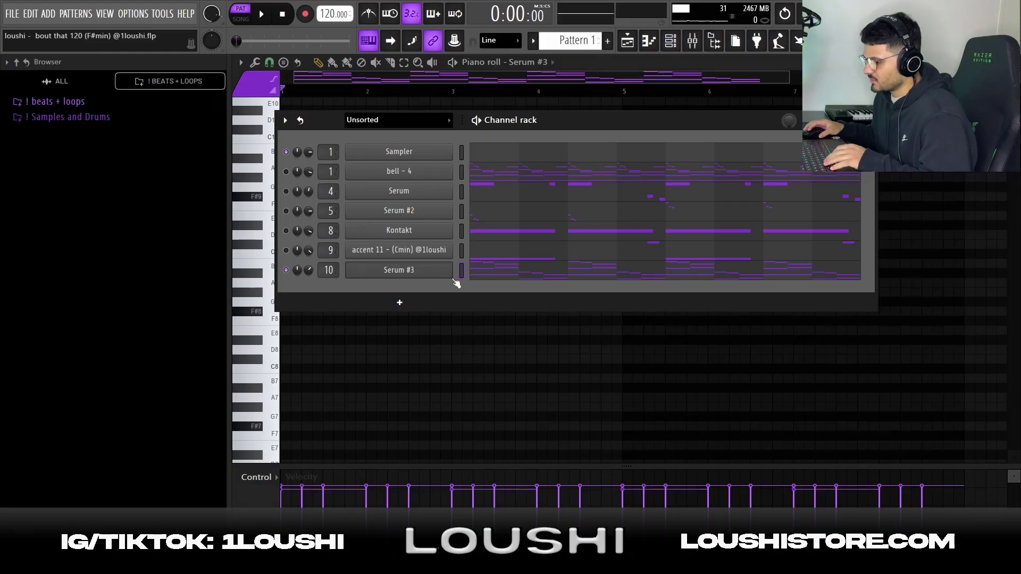
Reopen the bell - 4 piano roll and copy its C#5 to A5 chord and melody notes again.
{"action": "left_click", "coordinate": [503, 183]}
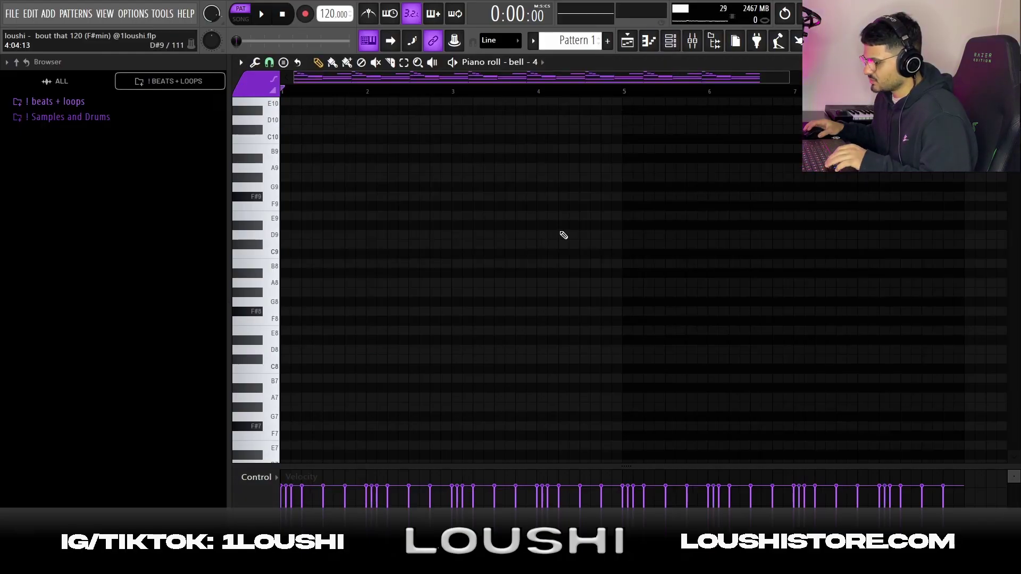
{"action": "left_click_drag", "start_coordinate": [969, 369], "coordinate": [253, 245]}
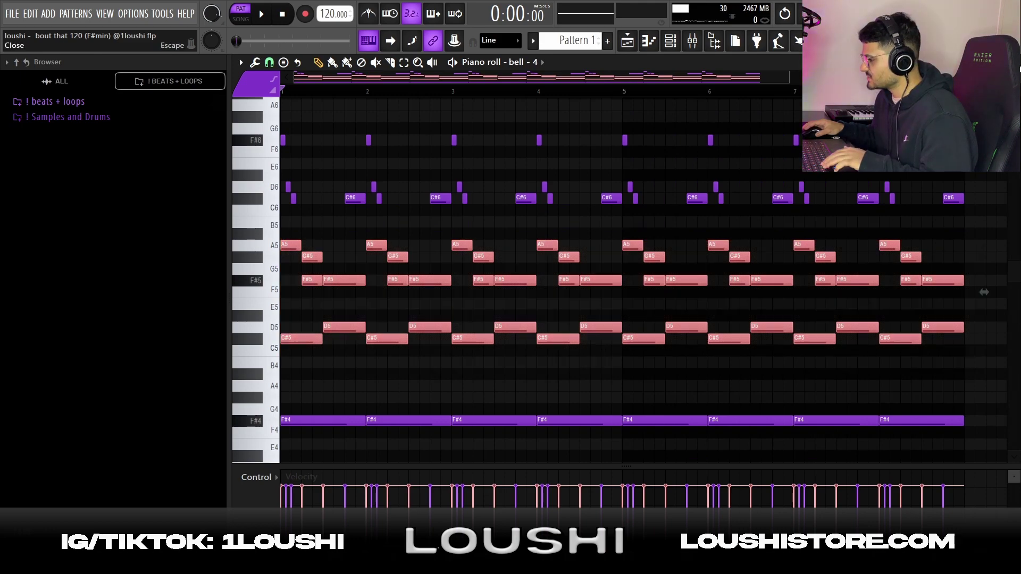
{"action": "left_click", "coordinate": [1015, 64]}
Paste the copied bell notes into the Serum #3 piano roll and transpose them up four octaves, clear of the existing notes.
{"action": "left_click", "coordinate": [574, 266]}
{"action": "scroll", "coordinate": [530, 312], "scroll_direction": "up", "scroll_amount": 9}
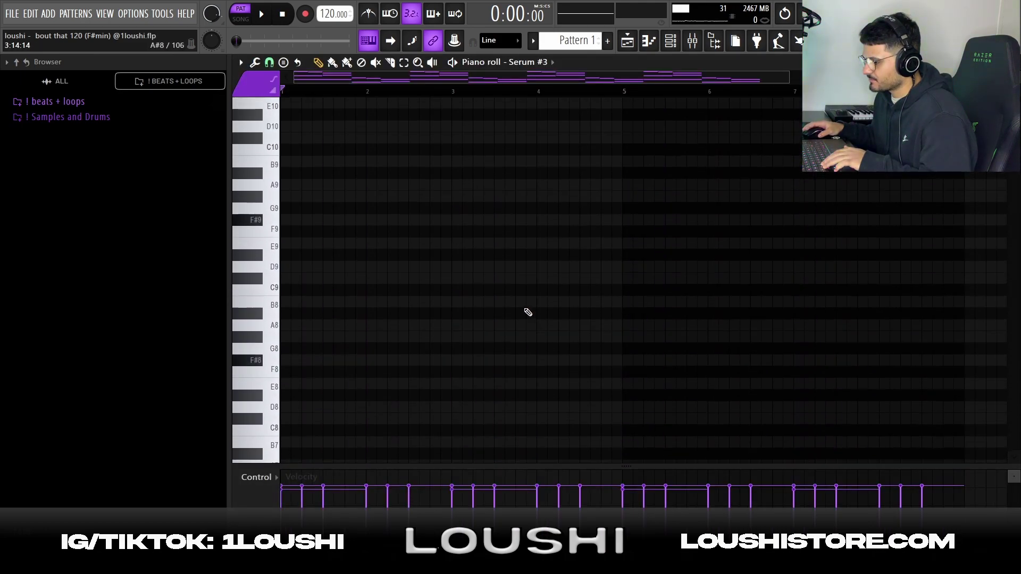
{"action": "scroll", "coordinate": [526, 311], "scroll_direction": "up", "scroll_amount": 2}
{"action": "key", "text": "ctrl+v"}
{"action": "key", "text": "ctrl+Up"}
{"action": "key", "text": "ctrl+Up"}
{"action": "key", "text": "ctrl+Up"}
{"action": "key", "text": "ctrl+Up"}
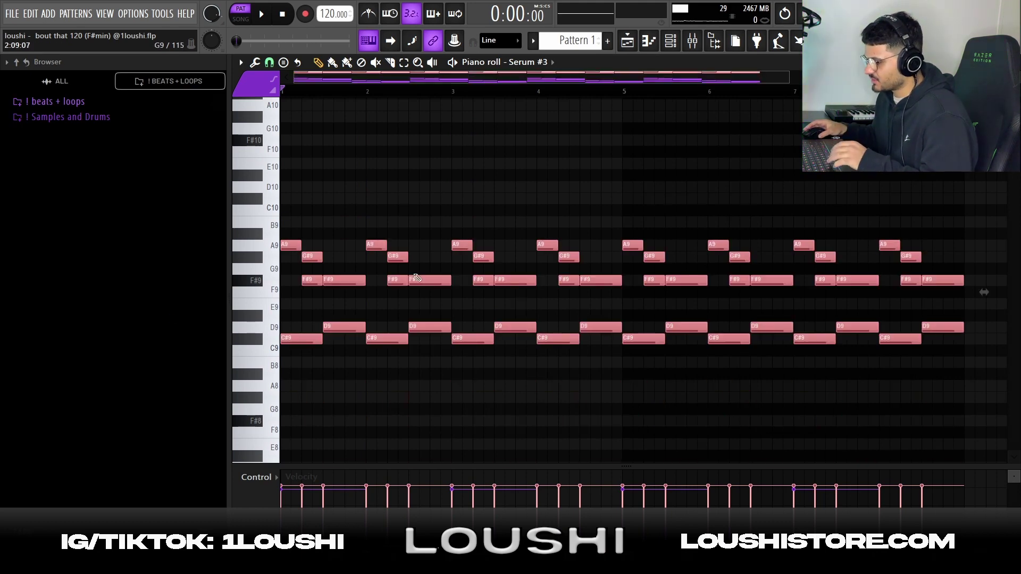
Transpose the pasted notes in bars 2 and 4 down one octave in the Serum #3 piano roll.
{"action": "scroll", "coordinate": [416, 277], "scroll_direction": "down", "scroll_amount": 3}
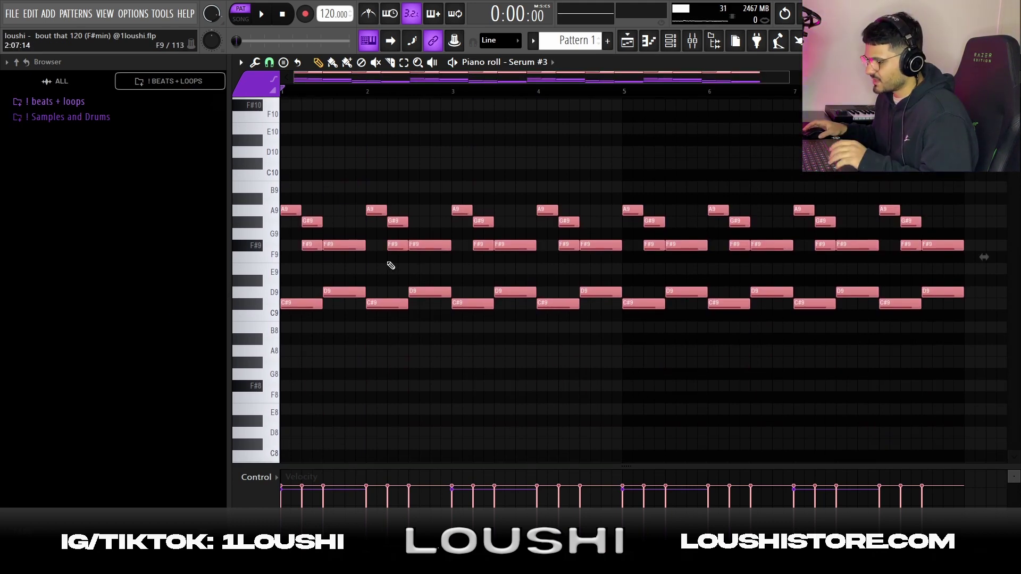
{"action": "left_click_drag", "start_coordinate": [375, 195], "coordinate": [442, 340]}
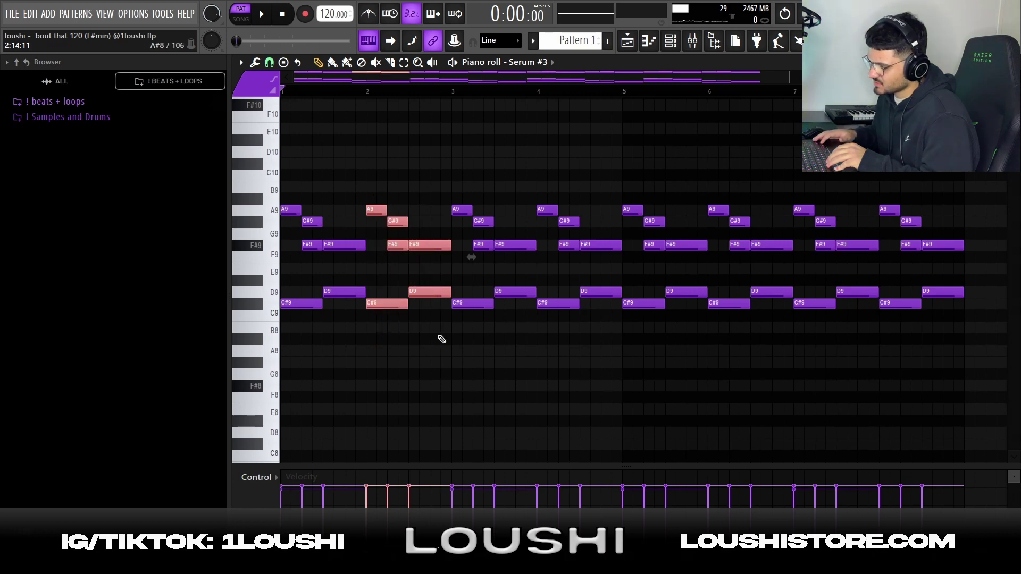
{"action": "key", "text": "ctrl+Down"}
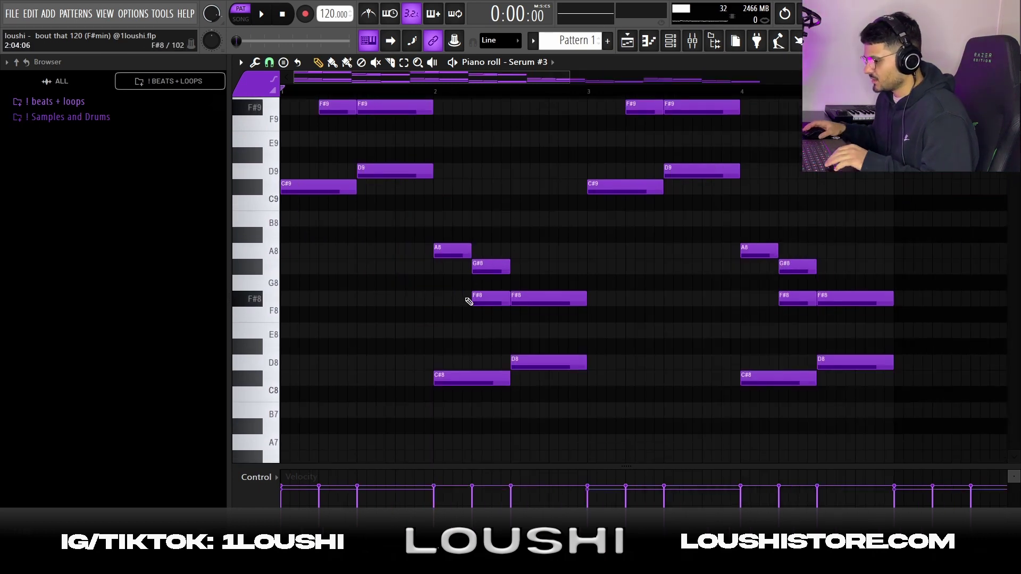
{"action": "scroll", "coordinate": [462, 296], "scroll_direction": "down", "scroll_amount": 1}
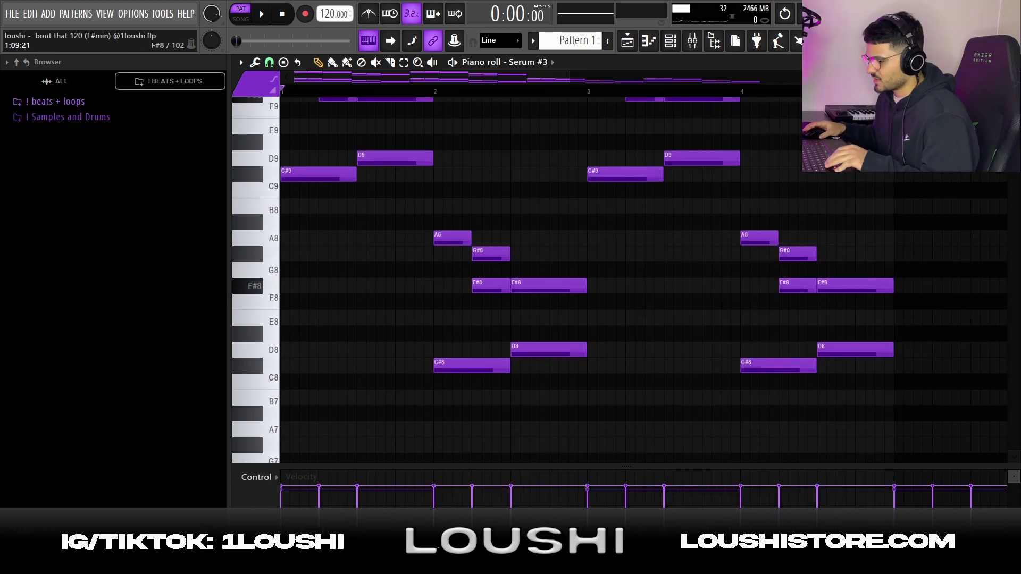
Add a one-bar F#8 note at bar 1 and another at bar 3 in the Serum #3 piano roll.
{"action": "scroll", "coordinate": [373, 290], "scroll_direction": "up", "scroll_amount": 2}
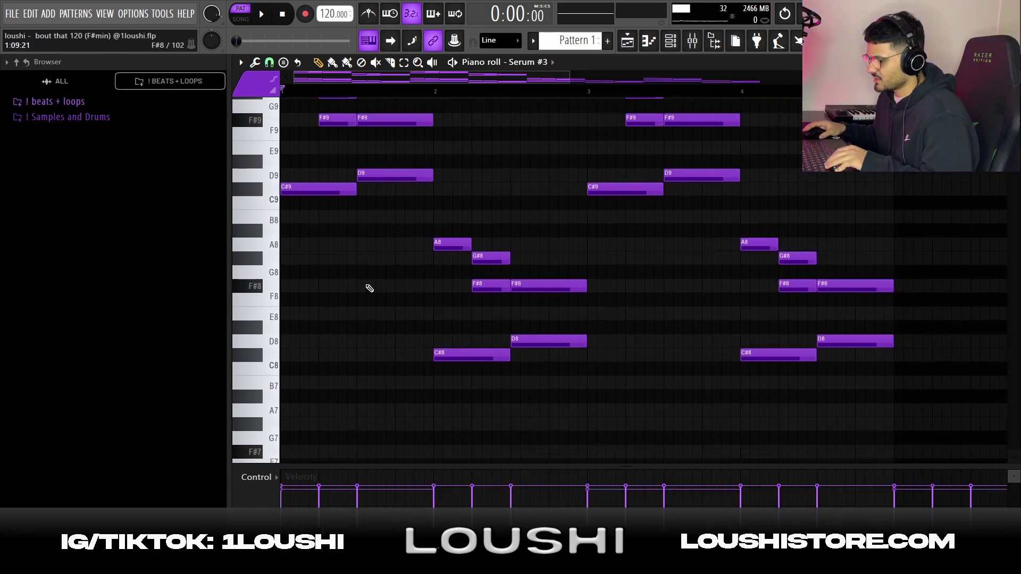
{"action": "left_click", "coordinate": [322, 287]}
{"action": "left_click_drag", "start_coordinate": [337, 285], "coordinate": [434, 285]}
{"action": "left_click", "coordinate": [374, 284]}
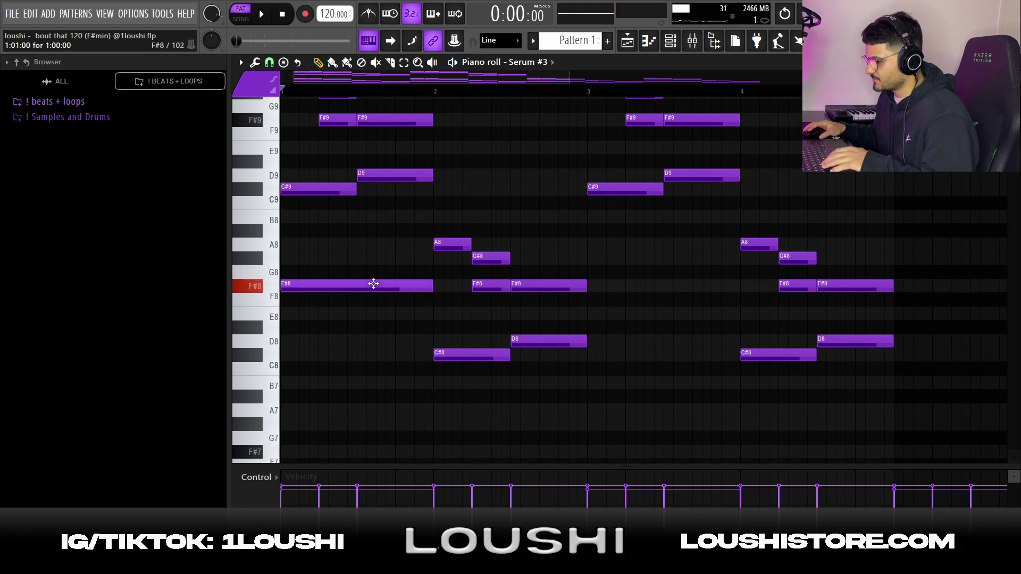
{"action": "left_click", "coordinate": [601, 286]}
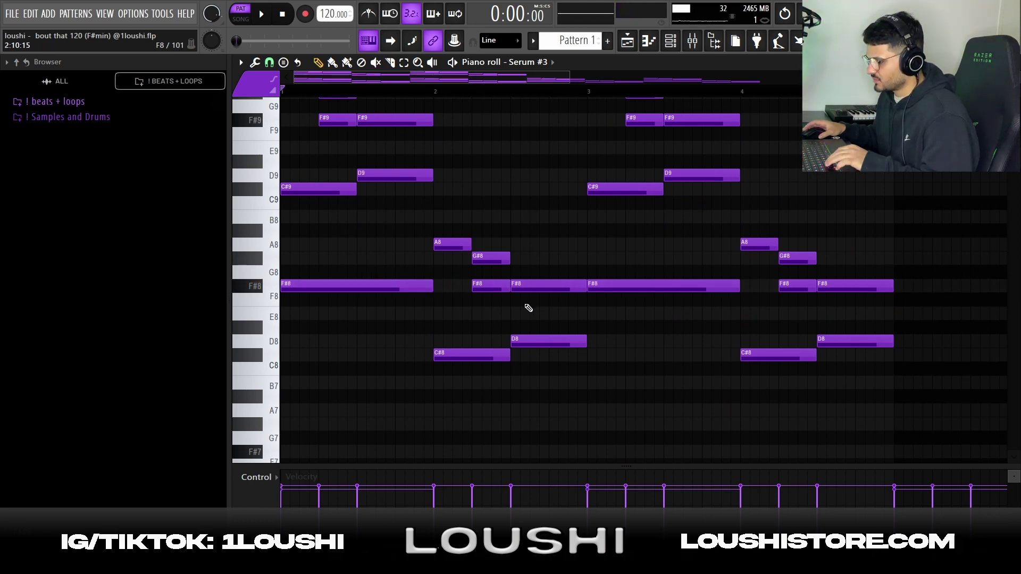
Bring the original Serum #3 notes into view and play the pattern back from the piano roll.
{"action": "scroll", "coordinate": [648, 215], "scroll_direction": "up", "scroll_amount": 2}
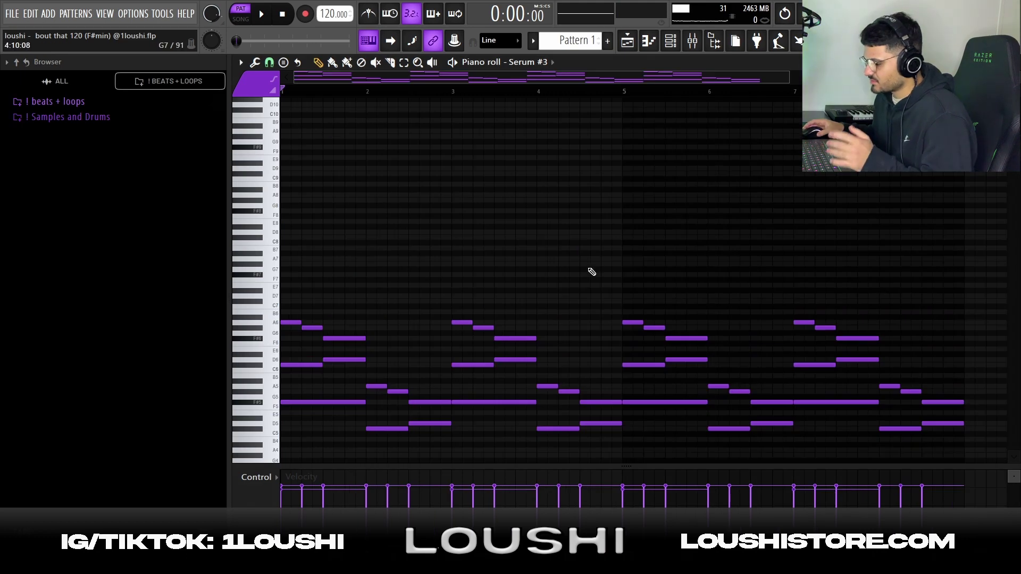
{"action": "scroll", "coordinate": [553, 292], "scroll_direction": "down", "scroll_amount": 2}
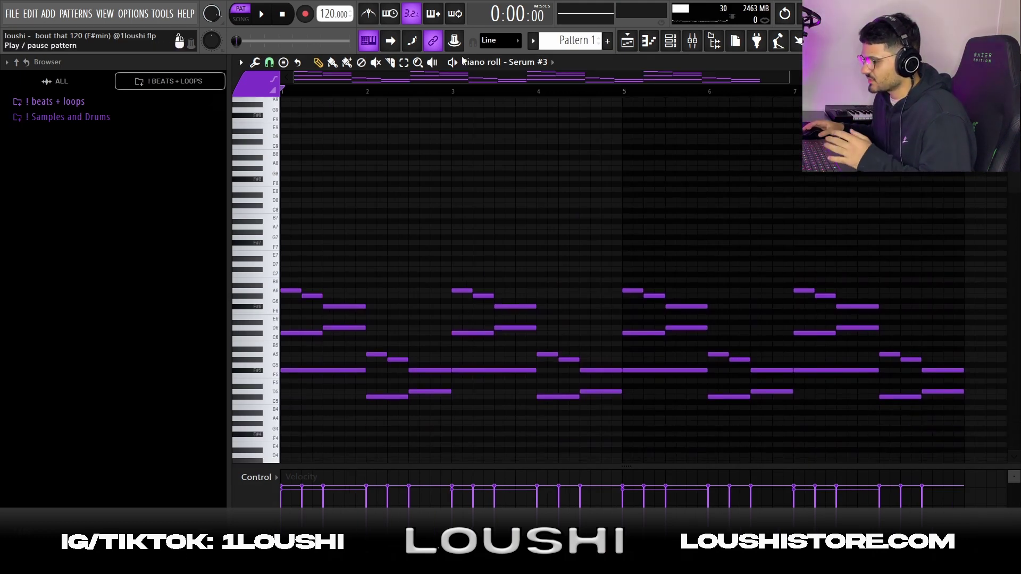
{"action": "left_click", "coordinate": [451, 63]}
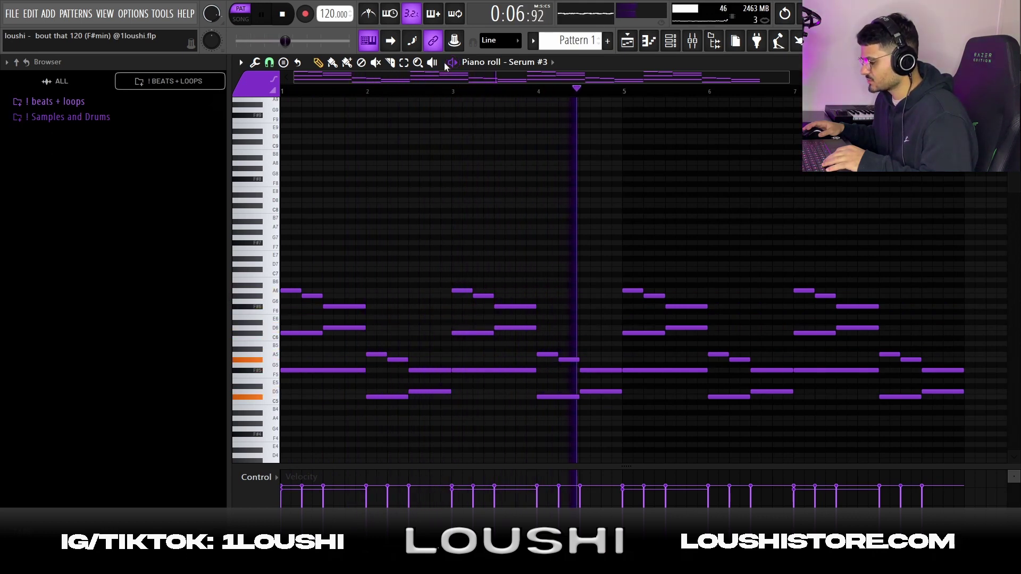
{"action": "key", "text": "space"}
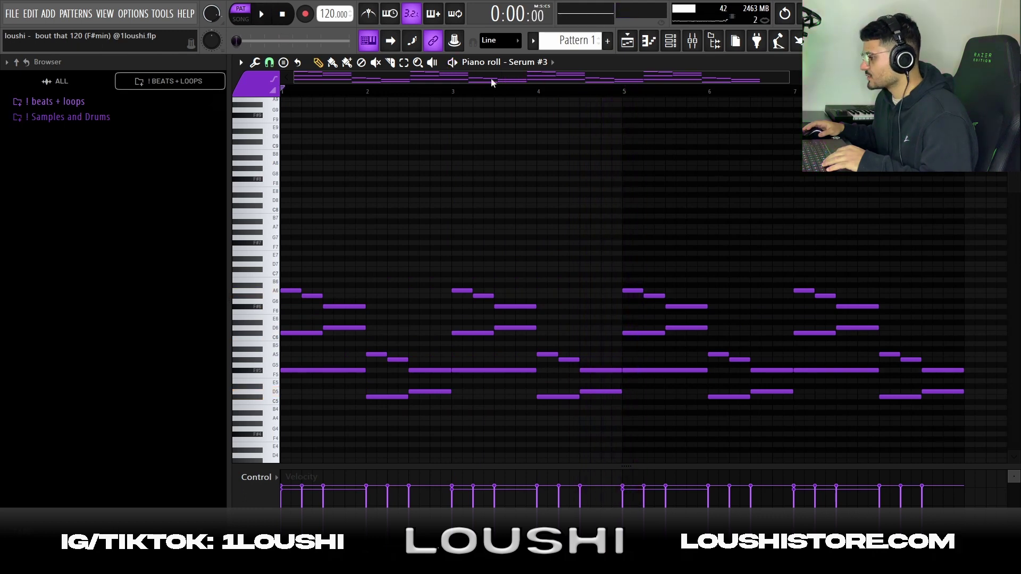
Copy the mixer track state of Insert 1, including its effects, onto the serum 3 mixer track, Insert 13.
{"action": "left_click", "coordinate": [691, 47]}
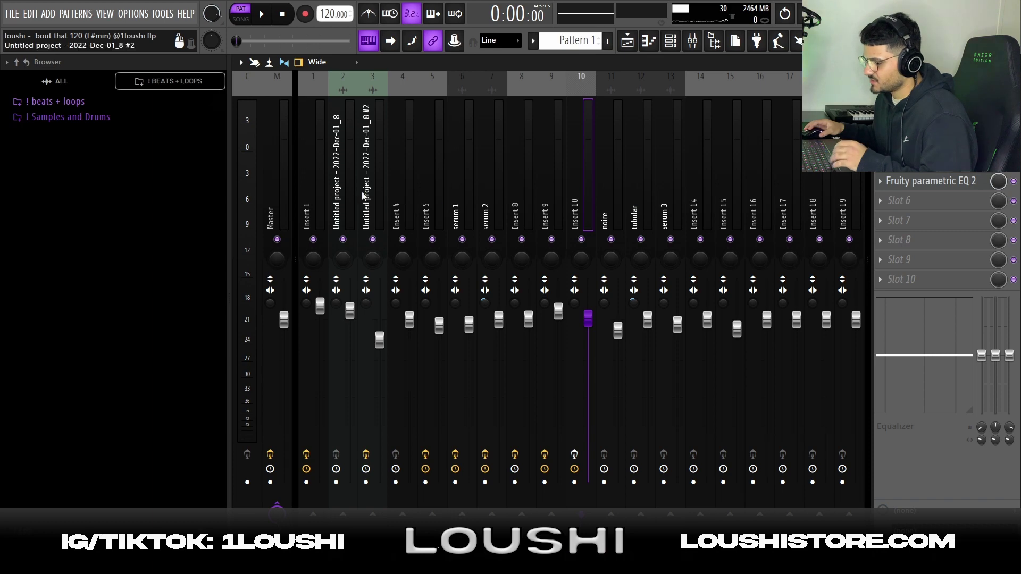
{"action": "left_click", "coordinate": [313, 203]}
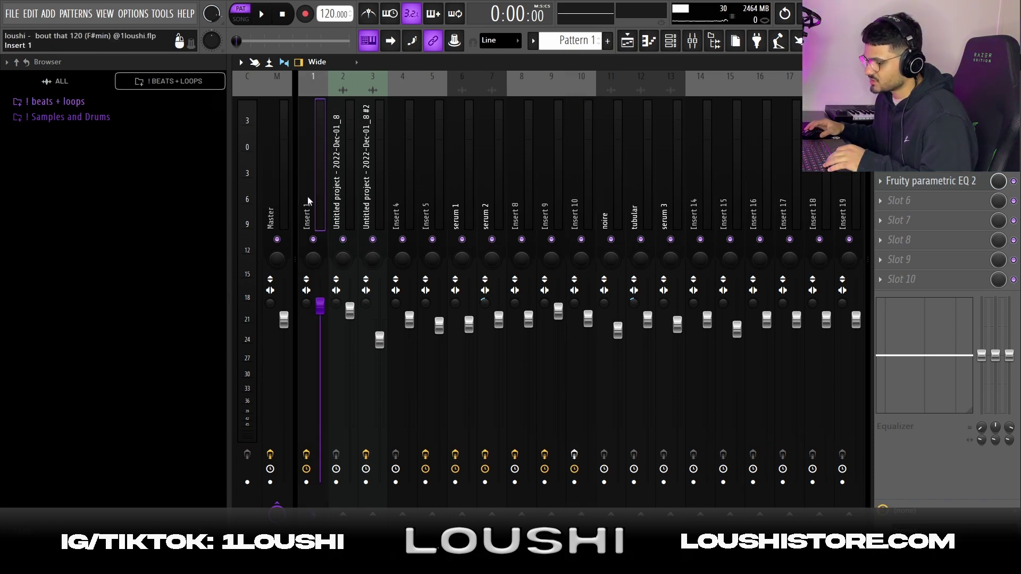
{"action": "right_click", "coordinate": [315, 176]}
{"action": "mouse_move", "coordinate": [347, 151]}
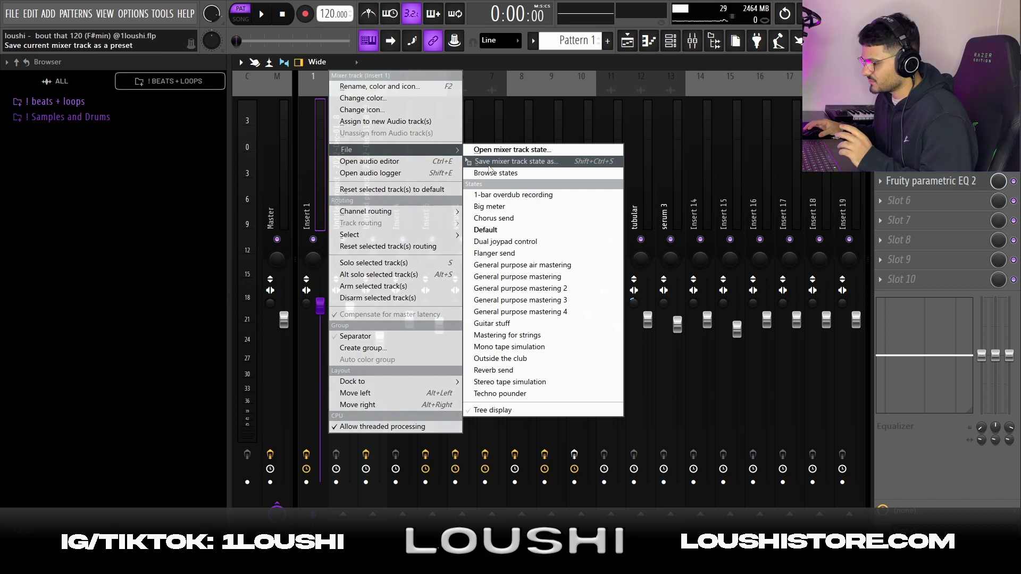
{"action": "left_click_drag", "start_coordinate": [489, 168], "coordinate": [674, 193]}
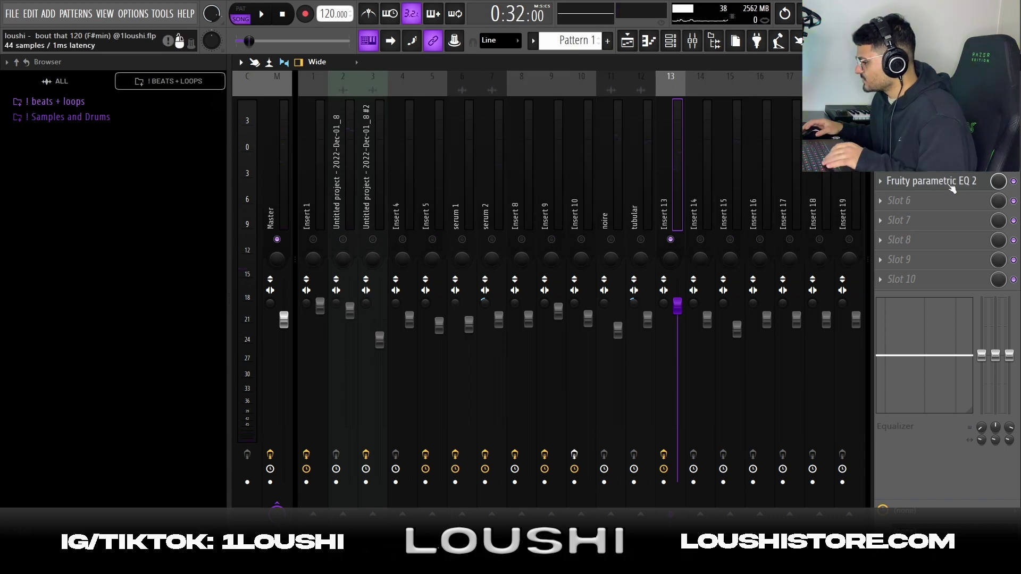
Sweep the band 7 cutoff of Insert 13's Fruity parametric EQ 2 to a lower frequency and show its automation clips on Track 22.
{"action": "left_click", "coordinate": [951, 184]}
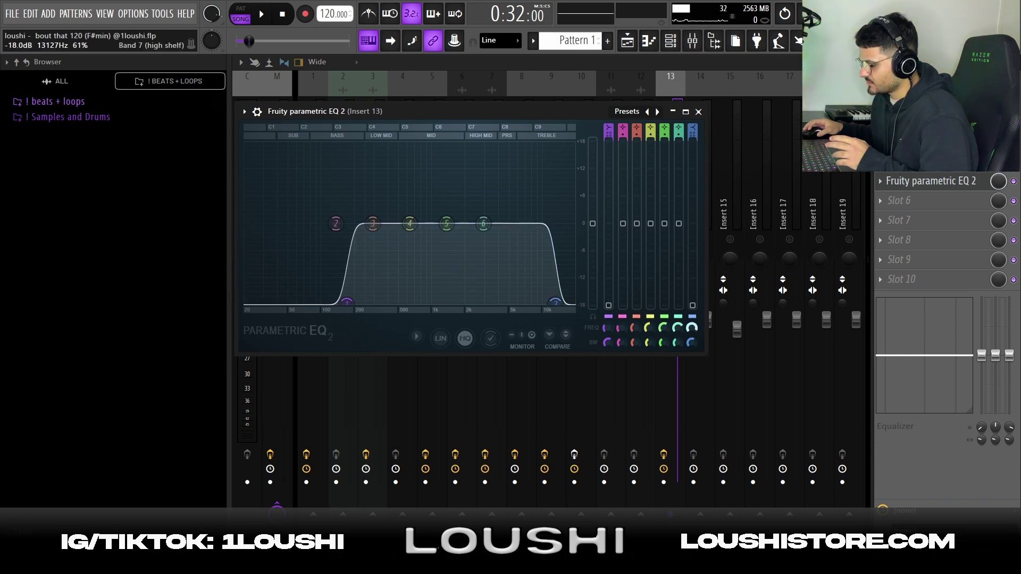
{"action": "left_click_drag", "start_coordinate": [555, 303], "coordinate": [476, 302]}
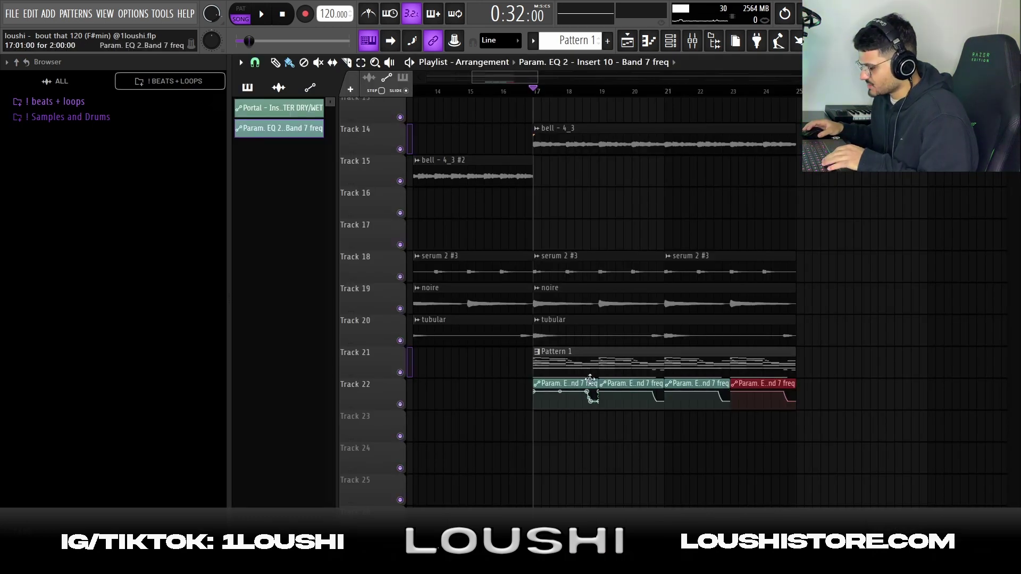
{"action": "left_click", "coordinate": [591, 89]}
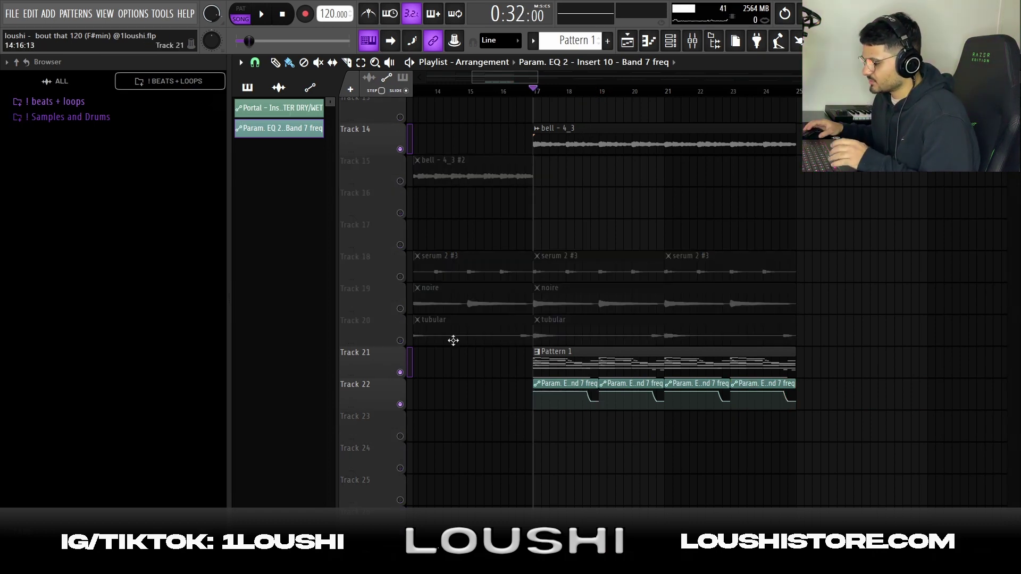
Place the serum 3 audio clip on Track 23 at bar 17 and play it back soloed.
{"action": "left_click", "coordinate": [279, 87]}
{"action": "left_click", "coordinate": [575, 419]}
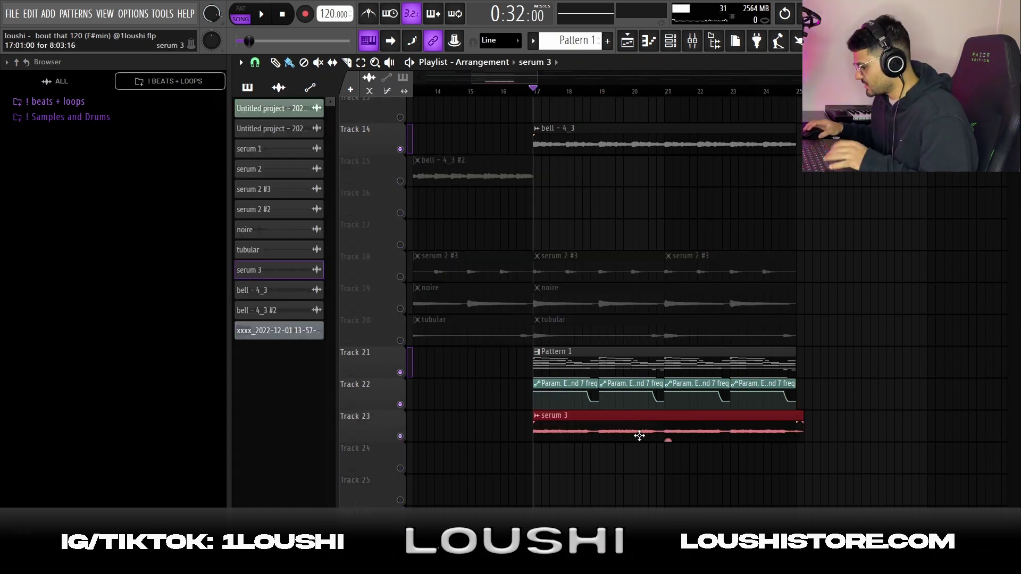
{"action": "scroll", "coordinate": [729, 428], "scroll_direction": "down", "scroll_amount": 2}
{"action": "key", "text": "space"}
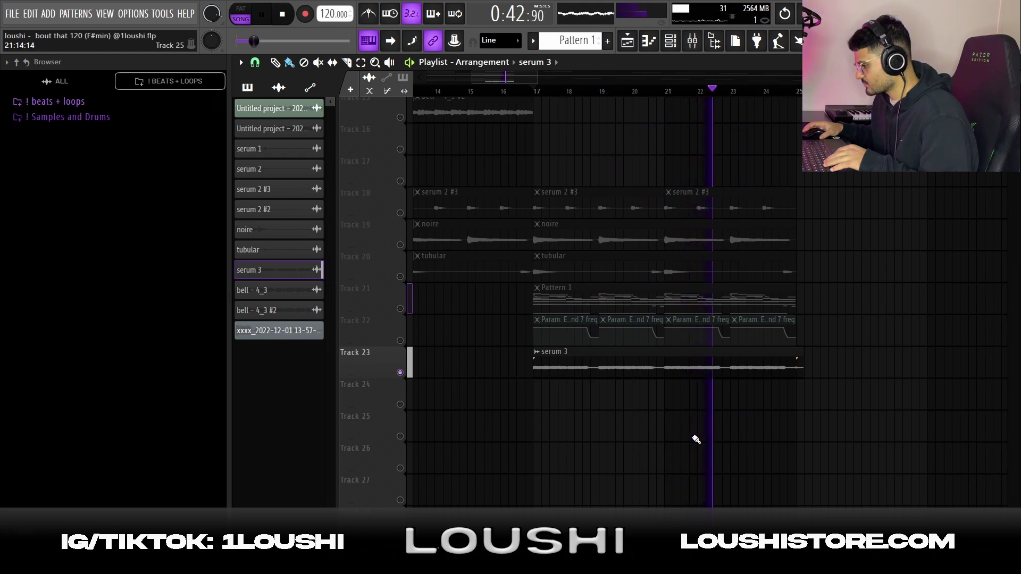
{"action": "key", "text": "space"}
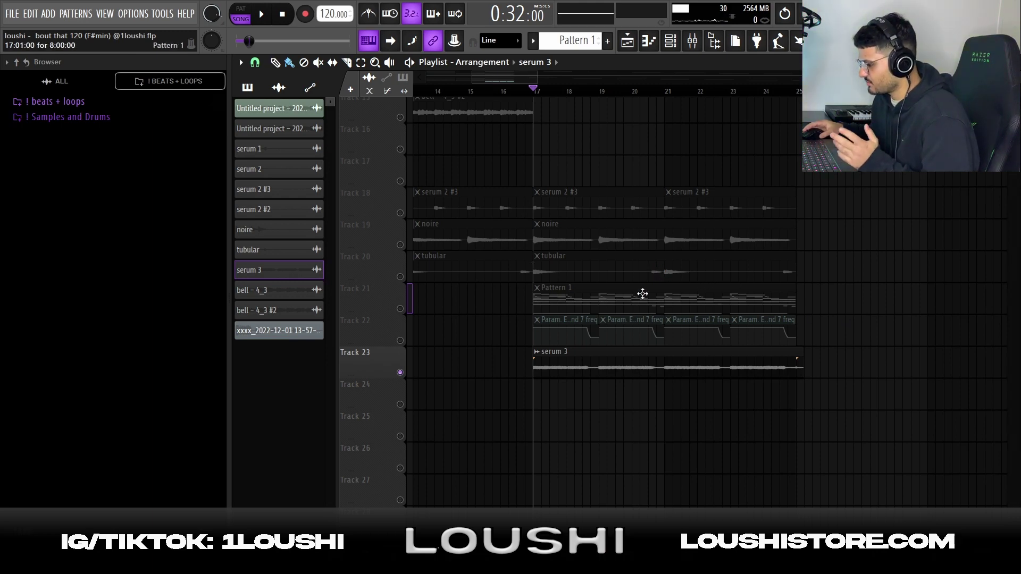
Clear the Pattern 1 and EQ automation clips from Tracks 21 and 22, and play the Track 26 master recording soloed from bar 1.
{"action": "left_click_drag", "start_coordinate": [870, 320], "coordinate": [611, 307]}
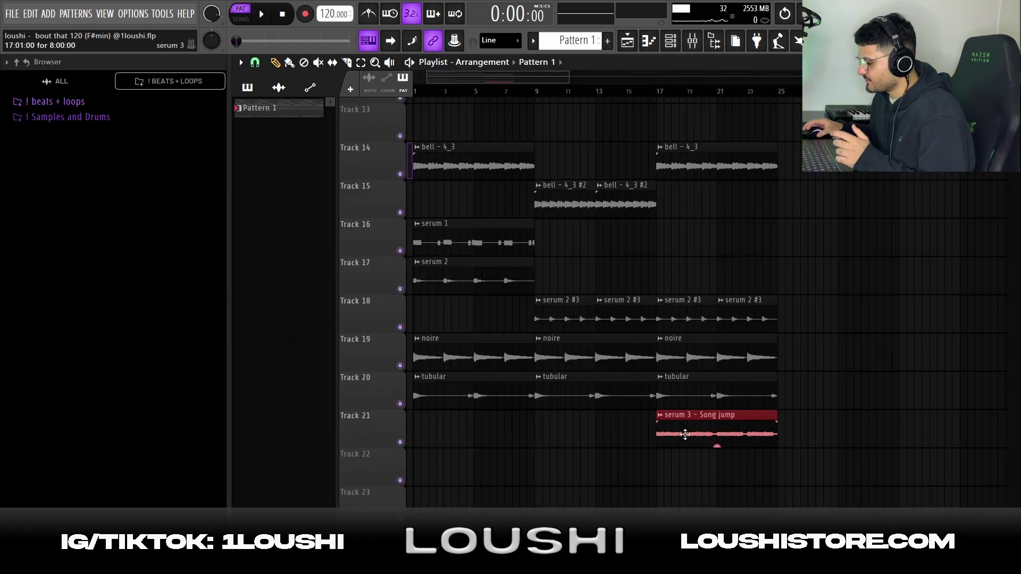
{"action": "scroll", "coordinate": [631, 446], "scroll_direction": "down", "scroll_amount": 1}
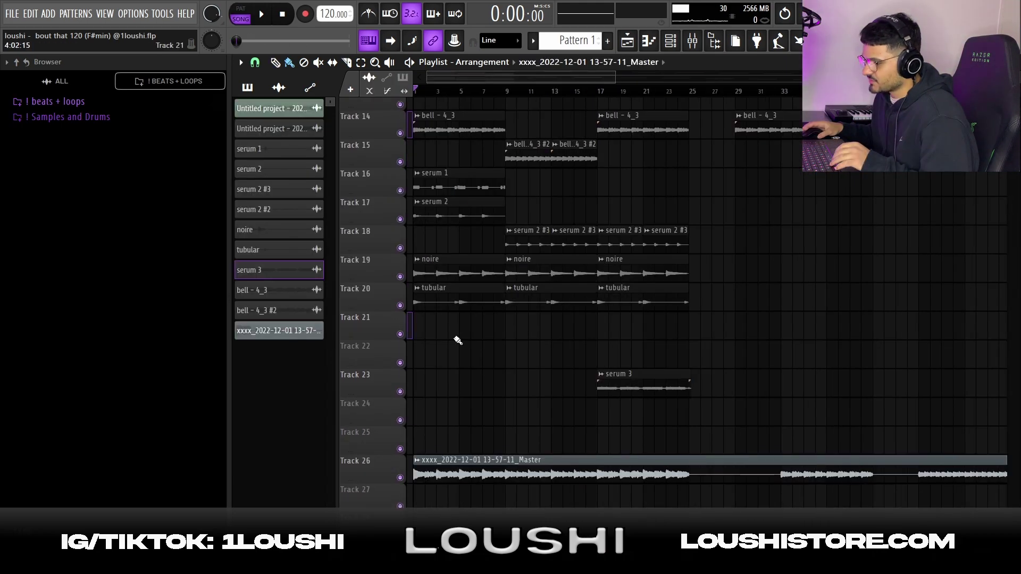
{"action": "scroll", "coordinate": [842, 246], "scroll_direction": "down", "scroll_amount": 2}
{"action": "scroll", "coordinate": [831, 220], "scroll_direction": "up", "scroll_amount": 2}
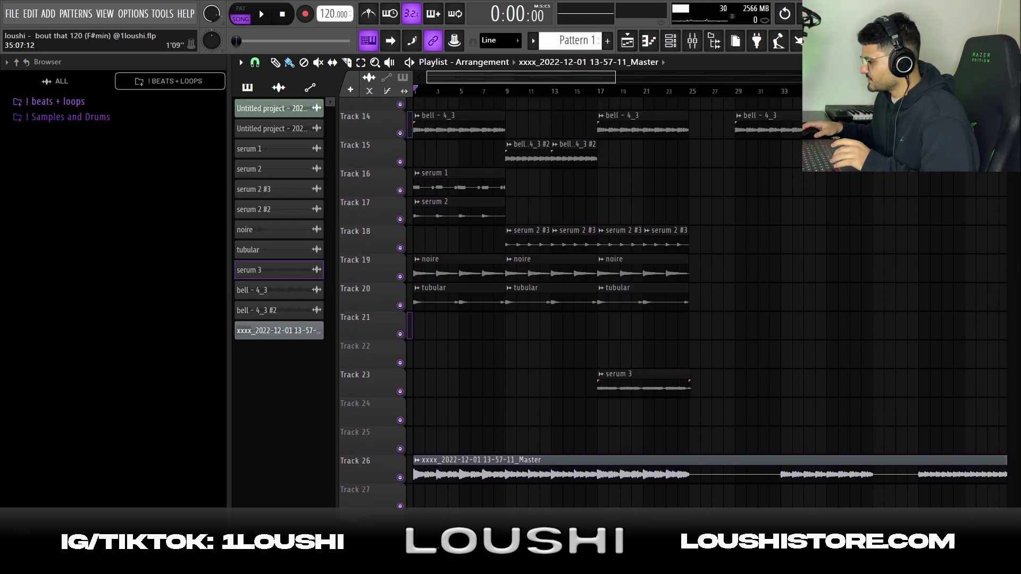
{"action": "scroll", "coordinate": [808, 78], "scroll_direction": "down", "scroll_amount": 5}
{"action": "left_click_drag", "start_coordinate": [851, 78], "coordinate": [677, 78]}
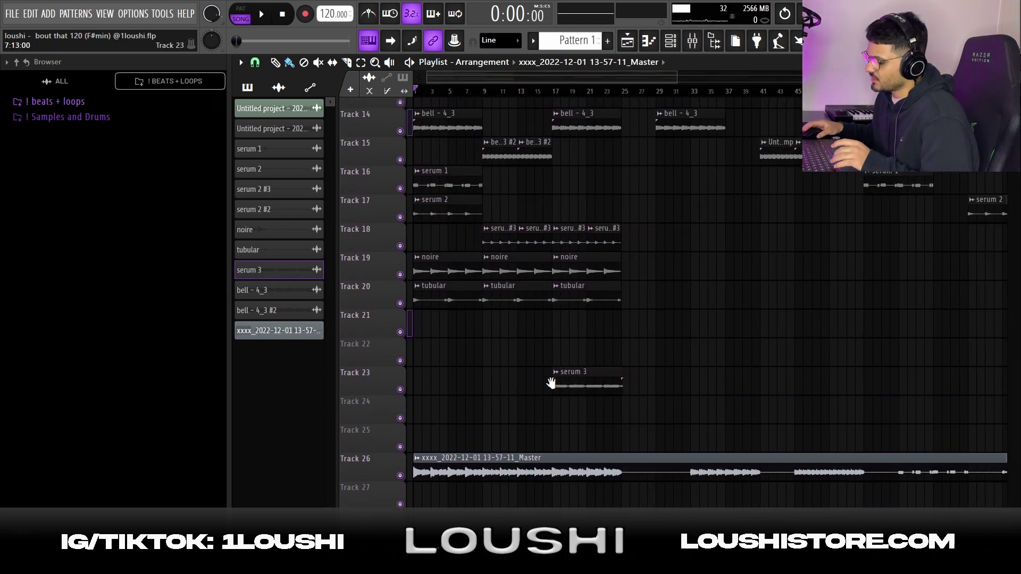
{"action": "scroll", "coordinate": [537, 396], "scroll_direction": "down", "scroll_amount": 1}
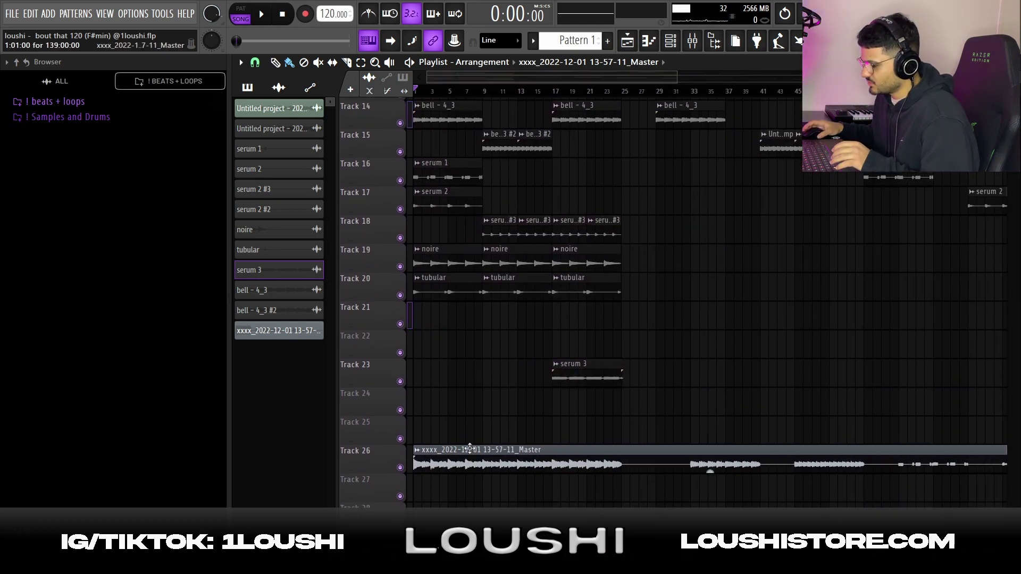
{"action": "right_click", "coordinate": [400, 468]}
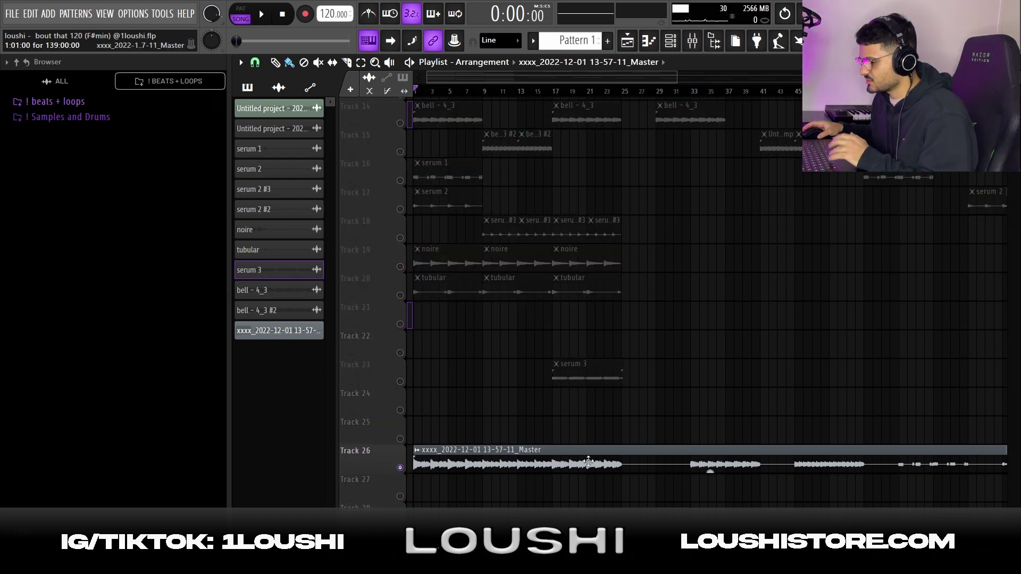
{"action": "key", "text": "space"}
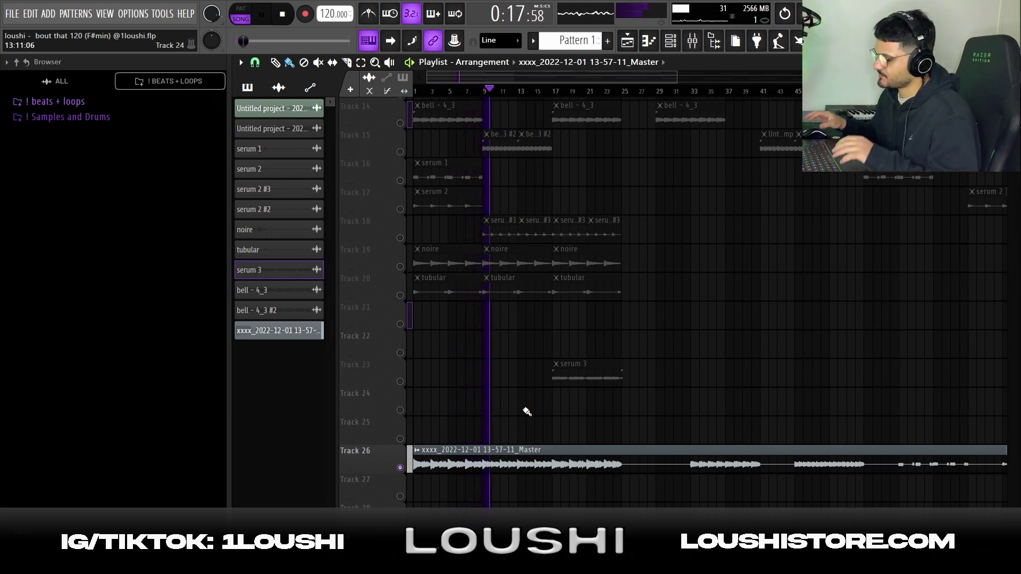
Move the serum 3 clip from Track 23 up to Track 21, directly below the tubular clips, and deselect it.
{"action": "left_click_drag", "start_coordinate": [576, 392], "coordinate": [601, 372]}
{"action": "key", "text": "shift+Up"}
{"action": "key", "text": "shift+Up"}
{"action": "key", "text": "shift+Up"}
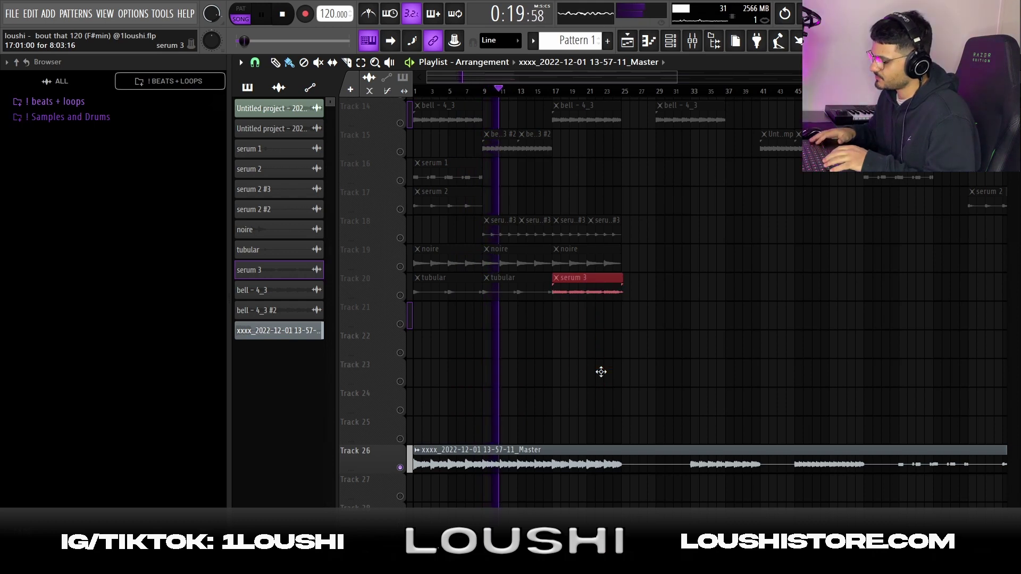
{"action": "key", "text": "shift+Down"}
{"action": "left_click", "coordinate": [844, 355]}
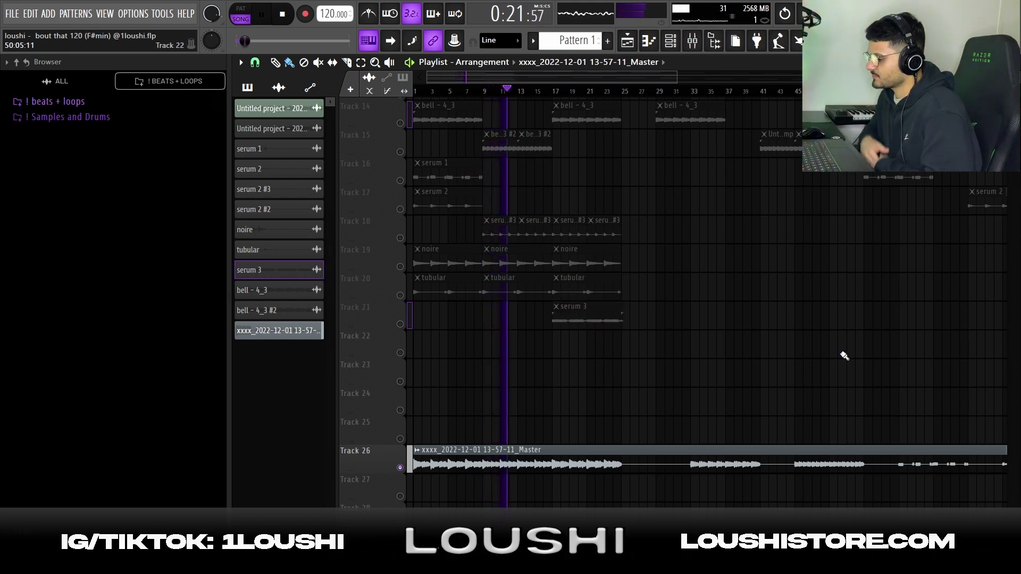